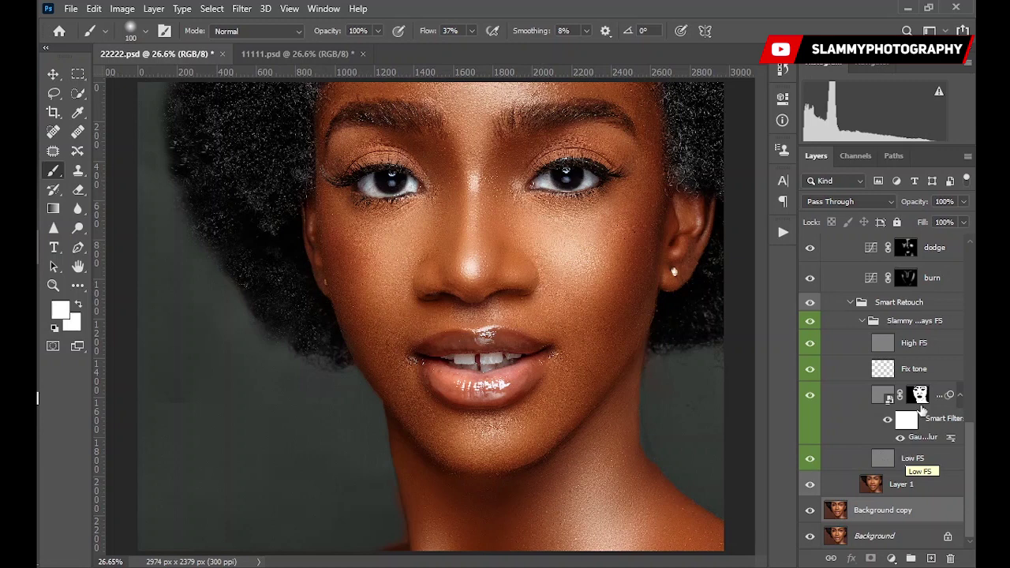
# Step: Look through the finished retouch's layer stack, collapsing the Smart Retouch, FS and DnB, and Group 4 groups
pyautogui.click(850, 303)
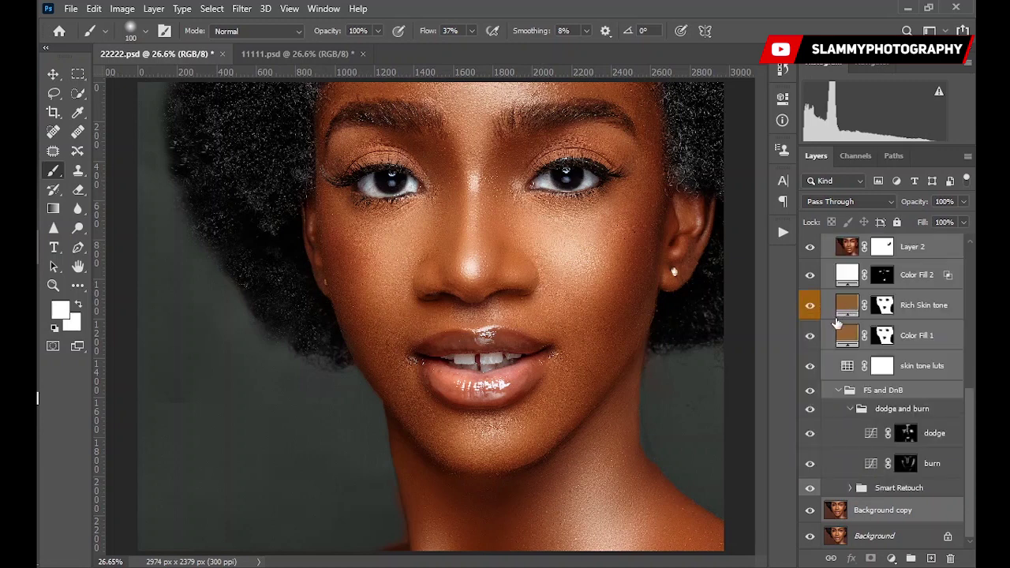
pyautogui.scroll(1, 837, 394)
pyautogui.click(837, 408)
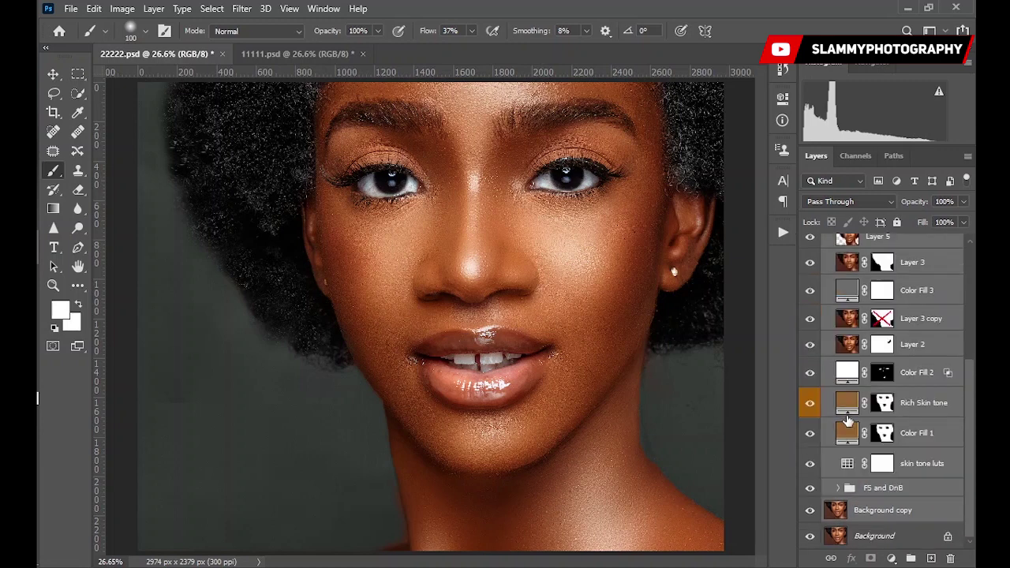
pyautogui.scroll(5, 849, 316)
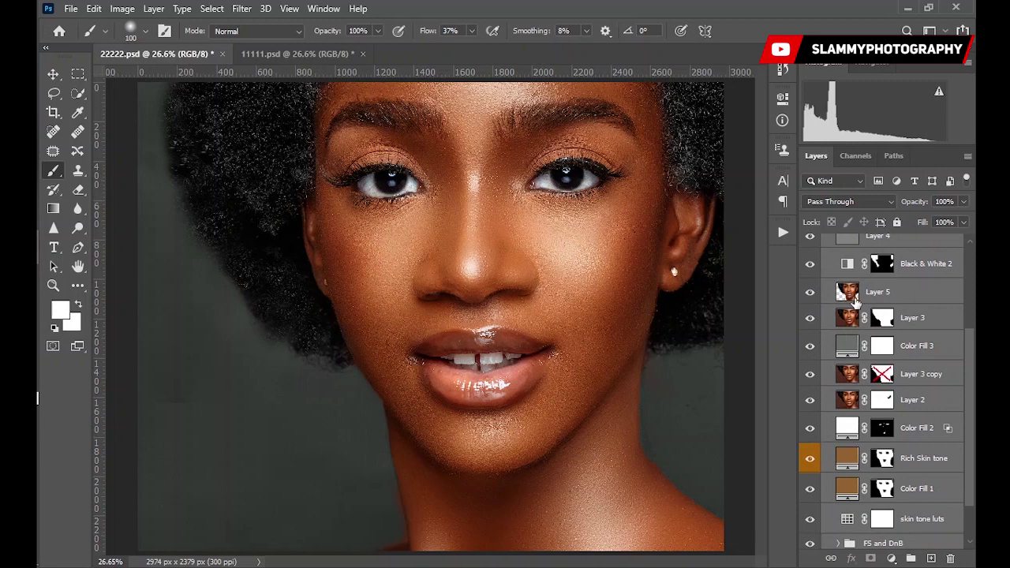
pyautogui.scroll(6, 874, 347)
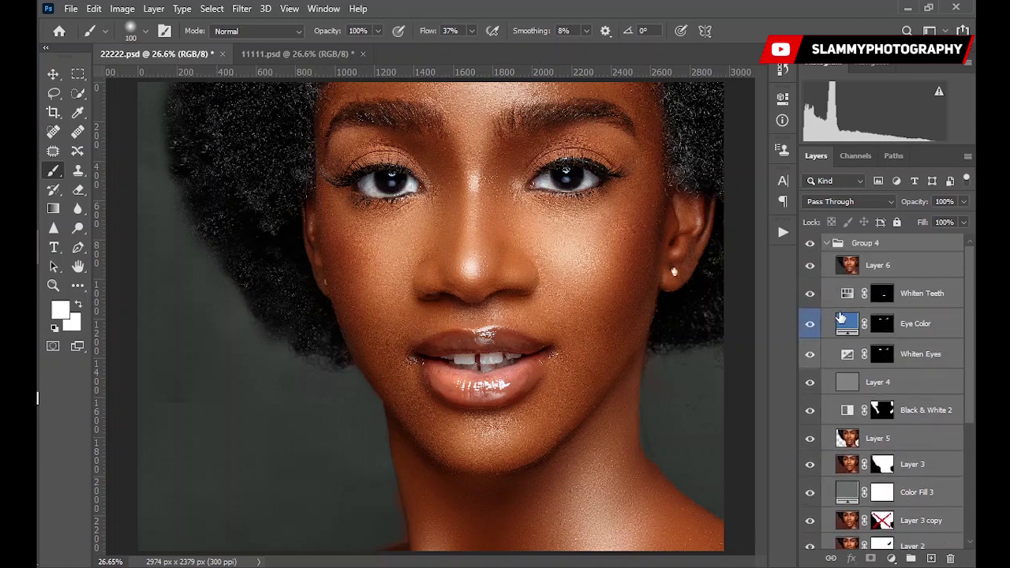
pyautogui.click(828, 246)
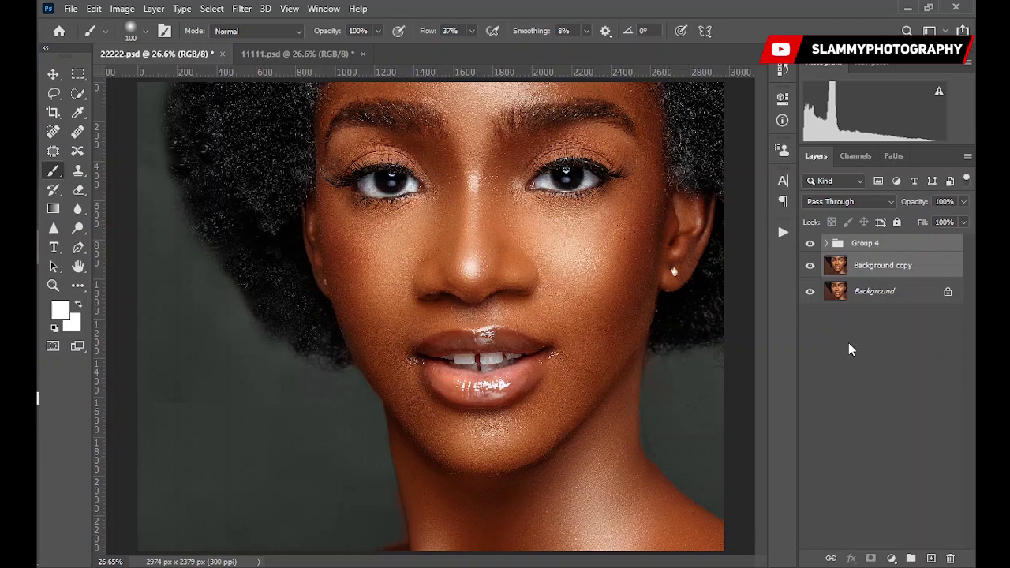
# Step: In 11111.psd, run the Slammy Smart Retouch action with a Gaussian Blur radius of 15 pixels
pyautogui.click(302, 54)
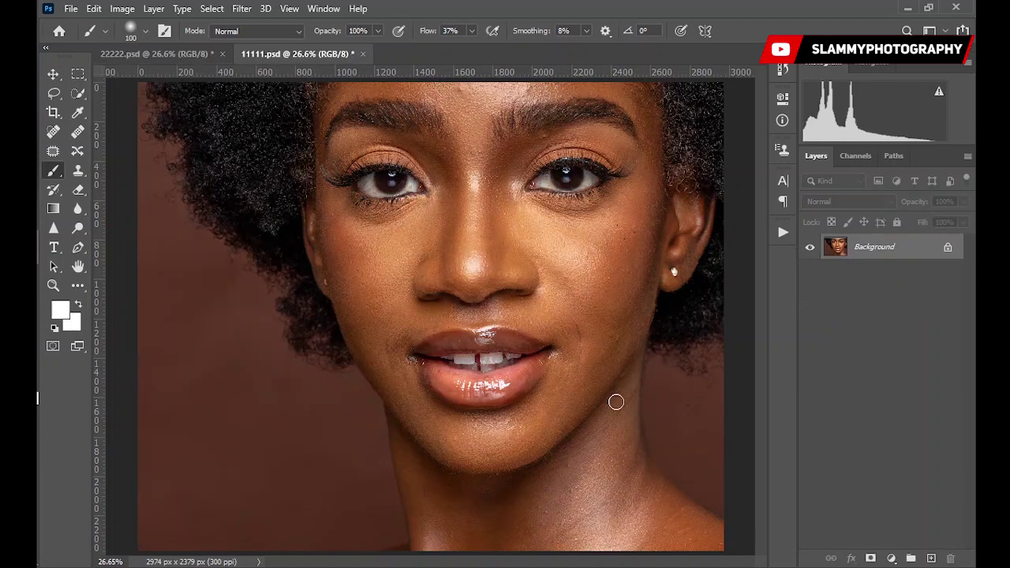
pyautogui.click(781, 235)
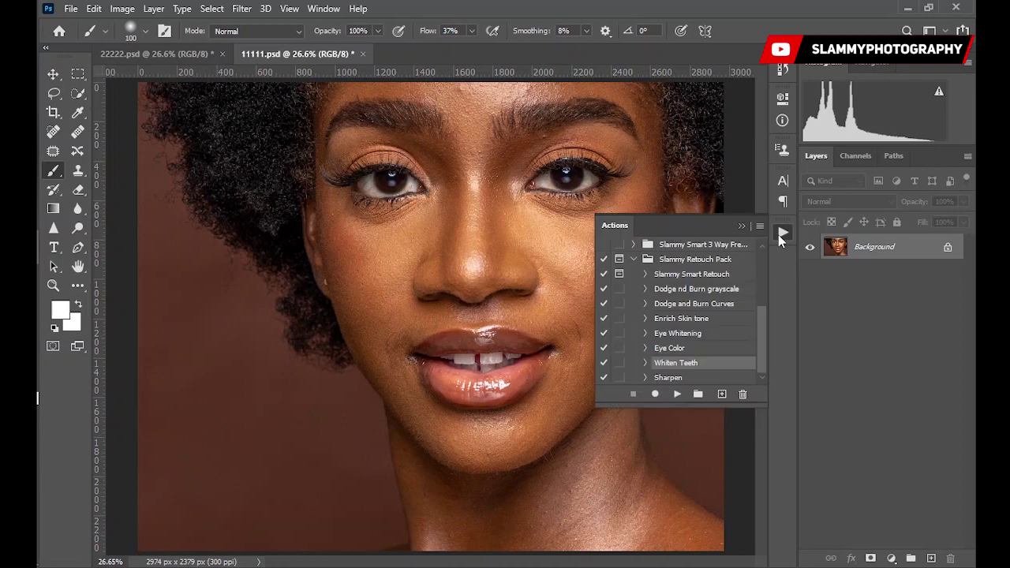
pyautogui.click(670, 276)
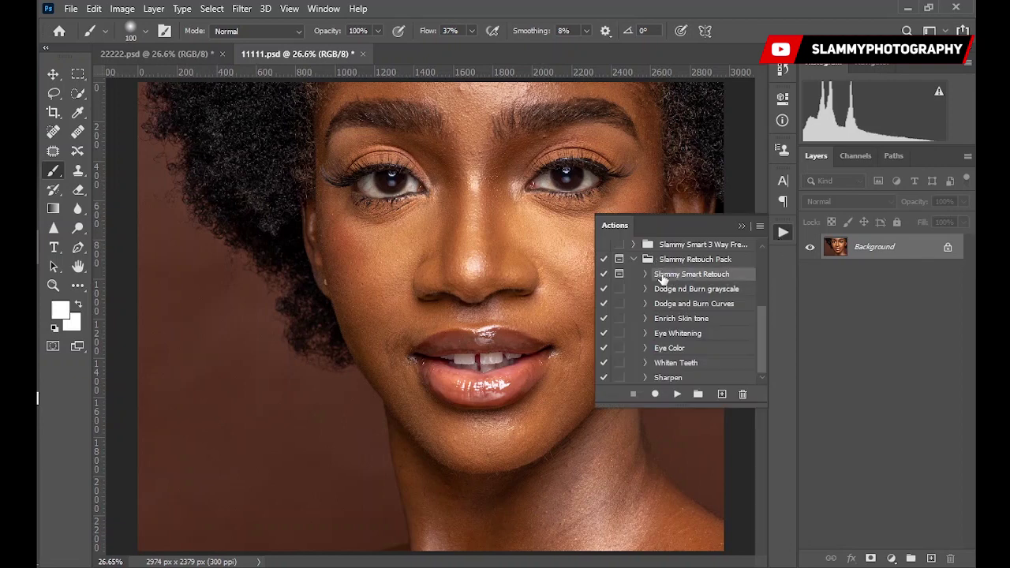
pyautogui.click(676, 395)
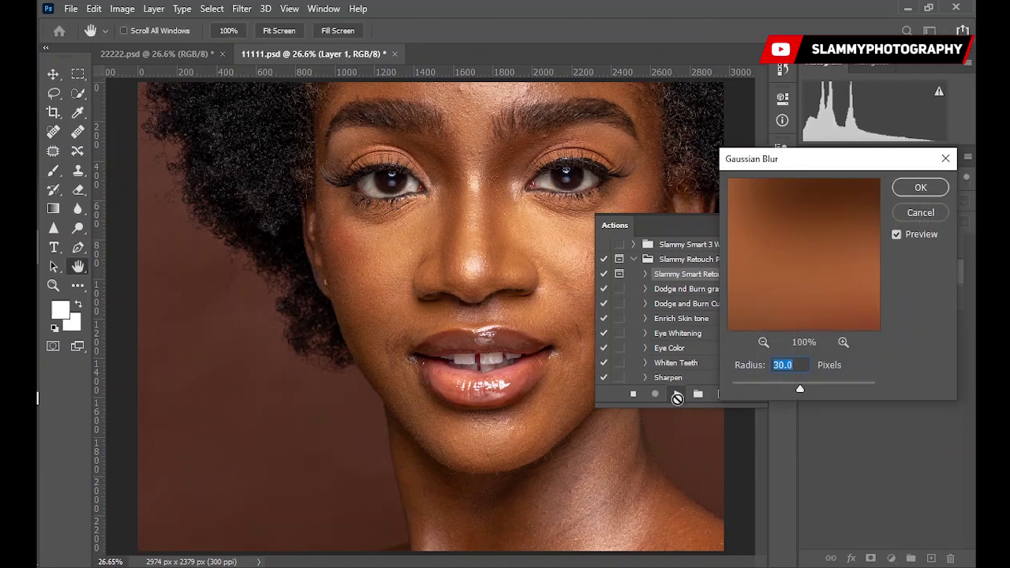
pyautogui.write('15')
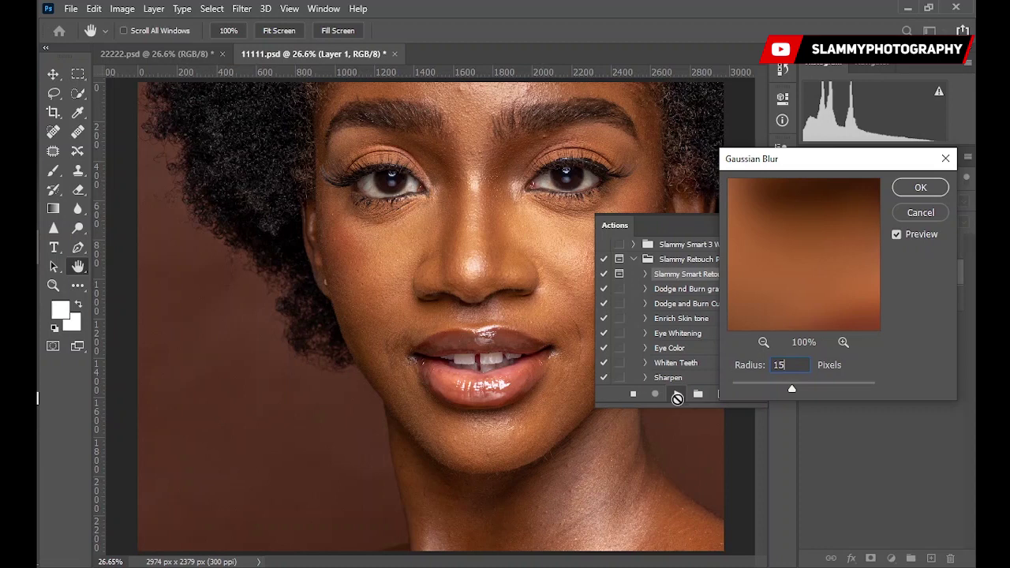
pyautogui.click(920, 188)
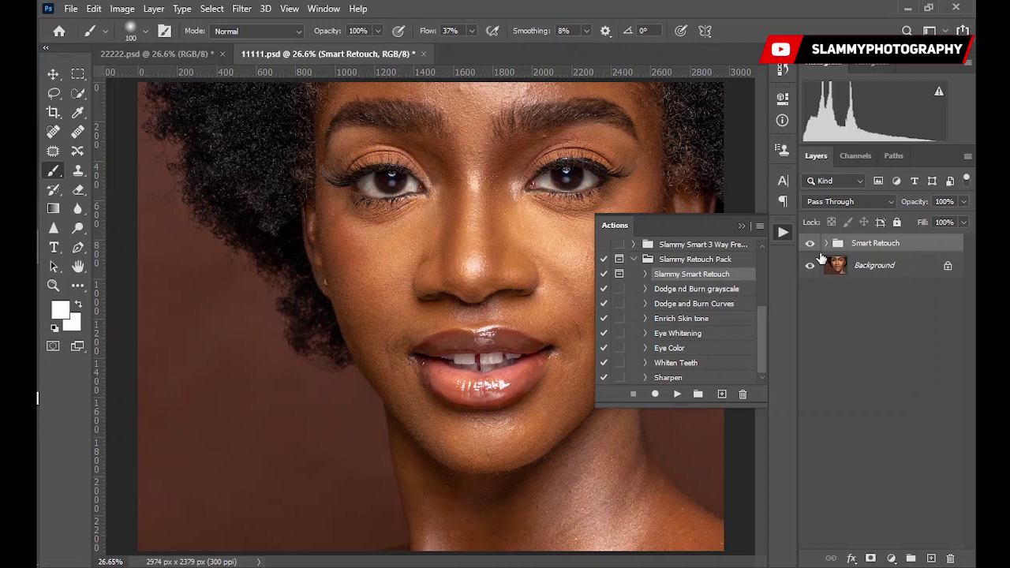
# Step: Expand the Smart Retouch and Slammy Smart 3 ways FS groups and select the Mid FS layer mask
pyautogui.click(827, 243)
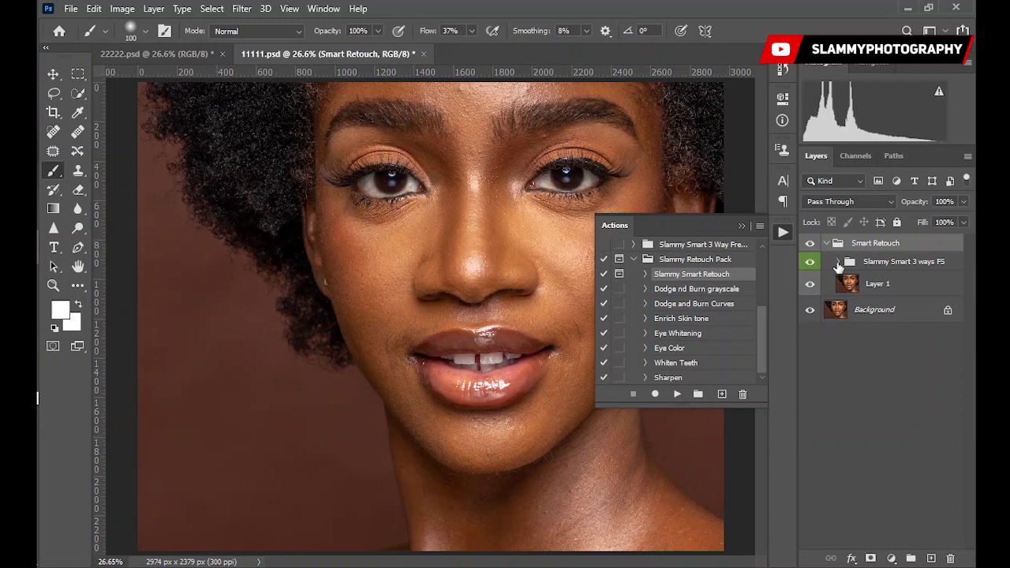
pyautogui.click(838, 262)
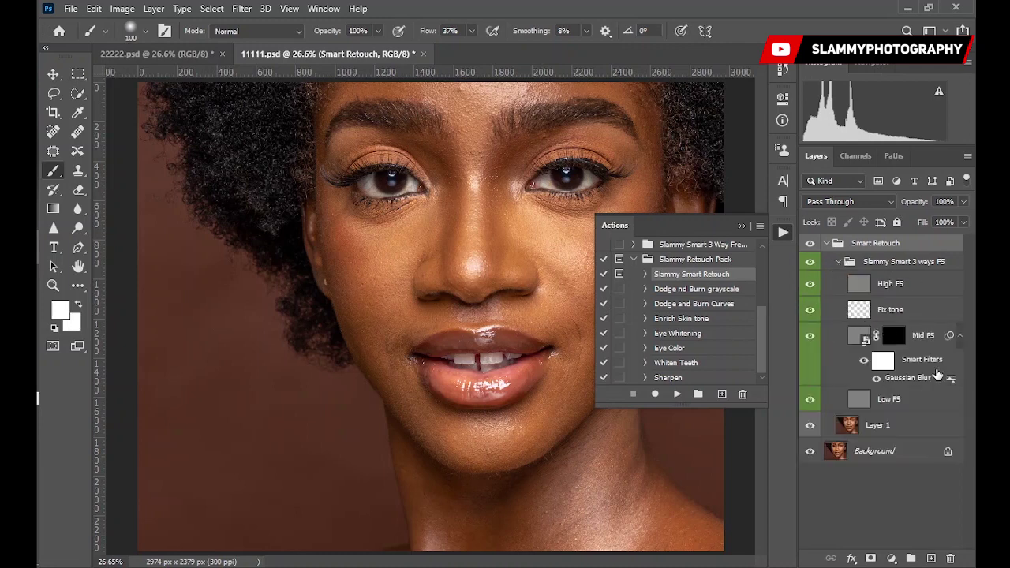
pyautogui.click(895, 337)
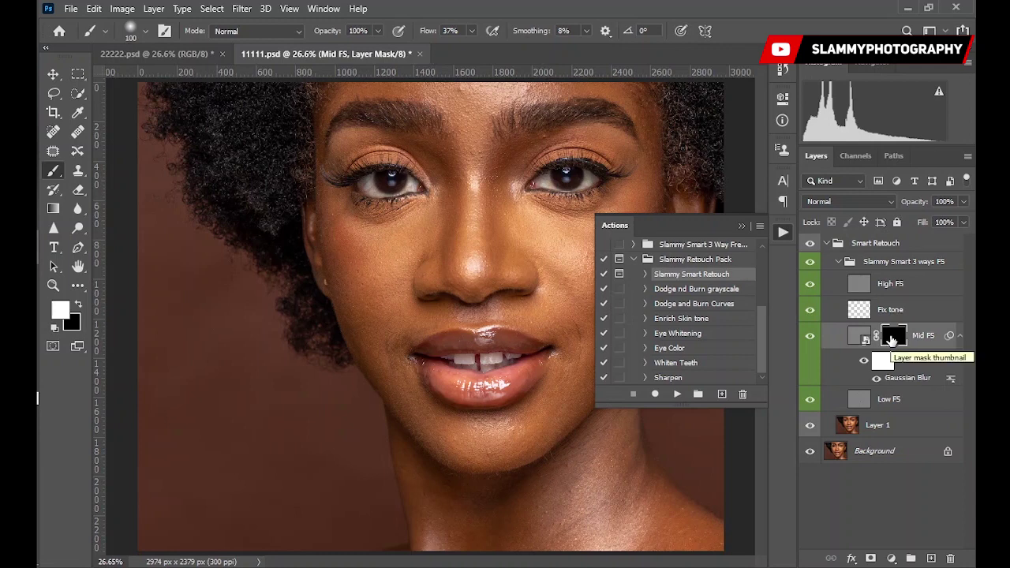
pyautogui.click(741, 225)
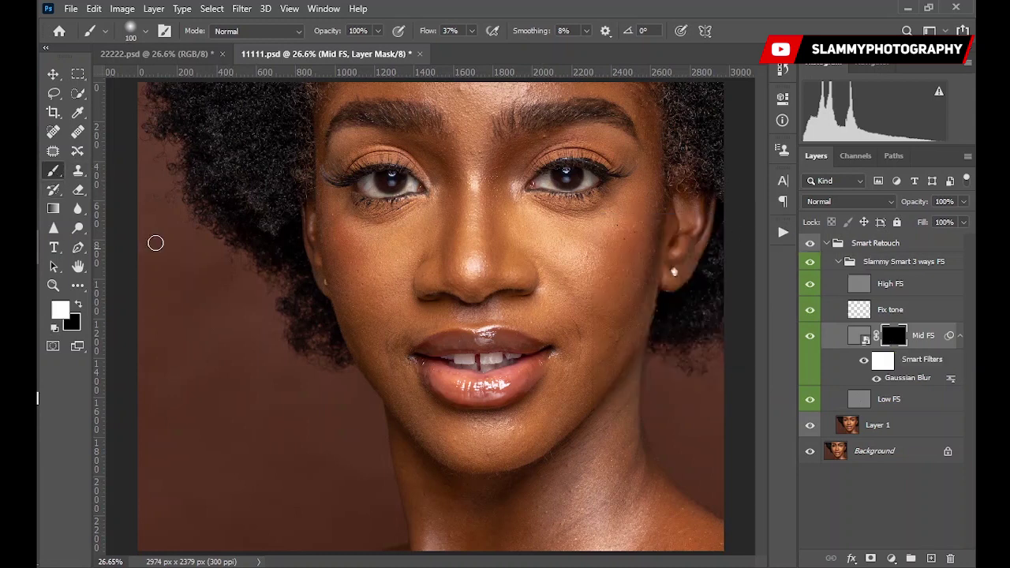
# Step: Set the brush flow to 42% and adjust the brush tip for painting on the Mid FS mask
pyautogui.moveTo(426, 37); pyautogui.dragTo(430, 39)
pyautogui.press(']')
pyautogui.press(']')
pyautogui.press(']')
pyautogui.press(']')
pyautogui.press(']')
pyautogui.press(']')
pyautogui.press(']')
pyautogui.click(145, 33)
pyautogui.moveTo(197, 83); pyautogui.dragTo(169, 82)
pyautogui.press('Return')
# Step: Paint white over the skin of the face and neck on the Mid FS mask, varying the brush size to suit each area
pyautogui.press(']')
pyautogui.press(']')
pyautogui.press(']')
pyautogui.press(']')
pyautogui.moveTo(580, 246)
pyautogui.mouseDown()
pyautogui.moveTo(592, 270)
pyautogui.moveTo(595, 243)
pyautogui.moveTo(623, 231)
pyautogui.moveTo(614, 252)
pyautogui.moveTo(602, 236)
pyautogui.moveTo(600, 255)
pyautogui.moveTo(575, 278)
pyautogui.moveTo(557, 254)
pyautogui.moveTo(577, 280)
pyautogui.moveTo(574, 303)
pyautogui.moveTo(592, 318)
pyautogui.moveTo(590, 352)
pyautogui.moveTo(632, 249)
pyautogui.moveTo(625, 297)
pyautogui.moveTo(636, 210)
pyautogui.moveTo(621, 250)
pyautogui.moveTo(613, 236)
pyautogui.moveTo(606, 246)
pyautogui.moveTo(622, 229)
pyautogui.moveTo(581, 233)
pyautogui.moveTo(619, 209)
pyautogui.moveTo(544, 239)
pyautogui.moveTo(503, 213)
pyautogui.moveTo(510, 184)
pyautogui.moveTo(506, 220)
pyautogui.moveTo(501, 179)
pyautogui.moveTo(476, 173)
pyautogui.moveTo(472, 251)
pyautogui.moveTo(477, 132)
pyautogui.moveTo(477, 209)
pyautogui.moveTo(472, 155)
pyautogui.moveTo(434, 86)
pyautogui.moveTo(497, 96)
pyautogui.moveTo(348, 86)
pyautogui.moveTo(574, 83)
pyautogui.moveTo(440, 93)
pyautogui.moveTo(580, 93)
pyautogui.moveTo(585, 81)
pyautogui.moveTo(643, 108)
pyautogui.moveTo(654, 165)
pyautogui.moveTo(601, 138)
pyautogui.moveTo(514, 149)
pyautogui.moveTo(586, 140)
pyautogui.moveTo(552, 139)
pyautogui.moveTo(622, 152)
pyautogui.moveTo(510, 156)
pyautogui.moveTo(450, 185)
pyautogui.moveTo(426, 151)
pyautogui.moveTo(351, 145)
pyautogui.moveTo(418, 184)
pyautogui.moveTo(412, 248)
pyautogui.moveTo(430, 249)
pyautogui.moveTo(445, 202)
pyautogui.moveTo(451, 261)
pyautogui.moveTo(429, 225)
pyautogui.moveTo(376, 239)
pyautogui.moveTo(373, 227)
pyautogui.moveTo(359, 236)
pyautogui.moveTo(347, 221)
pyautogui.moveTo(378, 281)
pyautogui.moveTo(335, 205)
pyautogui.moveTo(371, 315)
pyautogui.moveTo(385, 299)
pyautogui.moveTo(402, 330)
pyautogui.moveTo(392, 331)
pyautogui.moveTo(347, 264)
pyautogui.moveTo(406, 395)
pyautogui.moveTo(444, 429)
pyautogui.moveTo(483, 433)
pyautogui.moveTo(532, 419)
pyautogui.moveTo(437, 419)
pyautogui.moveTo(537, 426)
pyautogui.moveTo(561, 402)
pyautogui.moveTo(584, 345)
pyautogui.moveTo(587, 384)
pyautogui.moveTo(627, 300)
pyautogui.moveTo(559, 491)
pyautogui.moveTo(615, 399)
pyautogui.moveTo(510, 487)
pyautogui.moveTo(450, 484)
pyautogui.moveTo(498, 507)
pyautogui.moveTo(474, 516)
pyautogui.moveTo(560, 528)
pyautogui.moveTo(609, 560)
pyautogui.moveTo(621, 435)
pyautogui.moveTo(655, 534)
pyautogui.moveTo(717, 547)
pyautogui.moveTo(516, 435)
pyautogui.moveTo(466, 432)
pyautogui.moveTo(561, 406)
pyautogui.moveTo(605, 347)
pyautogui.moveTo(625, 271)
pyautogui.moveTo(584, 231)
pyautogui.moveTo(464, 221)
pyautogui.moveTo(495, 232)
pyautogui.moveTo(513, 189)
pyautogui.moveTo(515, 210)
pyautogui.moveTo(529, 142)
pyautogui.moveTo(629, 158)
pyautogui.moveTo(418, 153)
pyautogui.moveTo(396, 135)
pyautogui.moveTo(379, 152)
pyautogui.mouseUp()
pyautogui.press('[')
pyautogui.press('[')
pyautogui.press('[')
pyautogui.press('[')
pyautogui.press('[')
pyautogui.press('[')
pyautogui.press(']')
pyautogui.press(']')
pyautogui.press(']')
pyautogui.press(']')
pyautogui.press(']')
pyautogui.press('[')
pyautogui.press(']')
pyautogui.press('[')
pyautogui.press(']')
pyautogui.press(']')
pyautogui.press('[')
pyautogui.press('[')
pyautogui.press(']')
pyautogui.press('[')
pyautogui.press('[')
pyautogui.press('[')
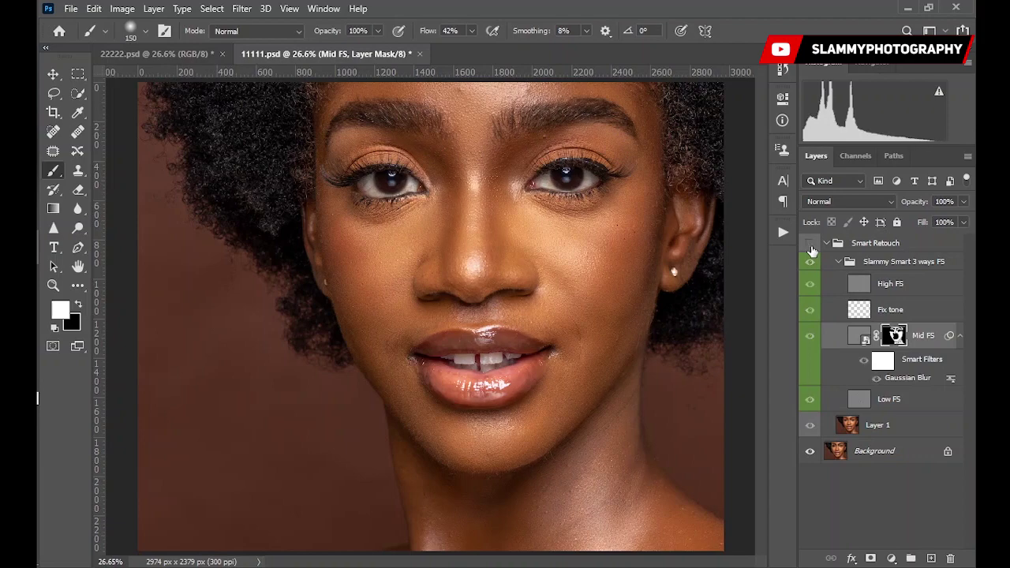
# Step: Examine the cheek texture up close with the Smart Retouch group hidden and shown, and return to the full image
pyautogui.click(53, 285)
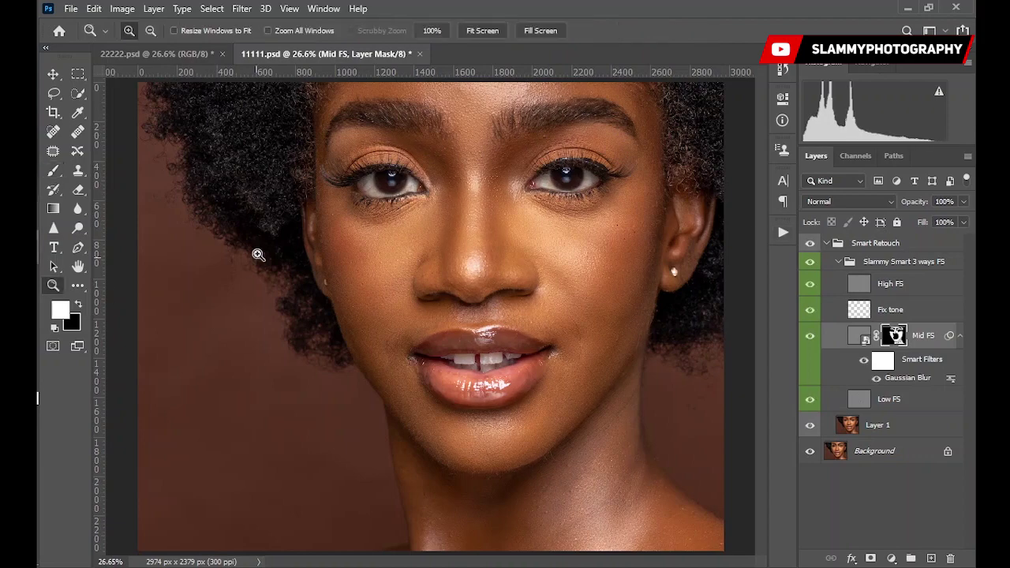
pyautogui.moveTo(498, 203); pyautogui.dragTo(667, 323)
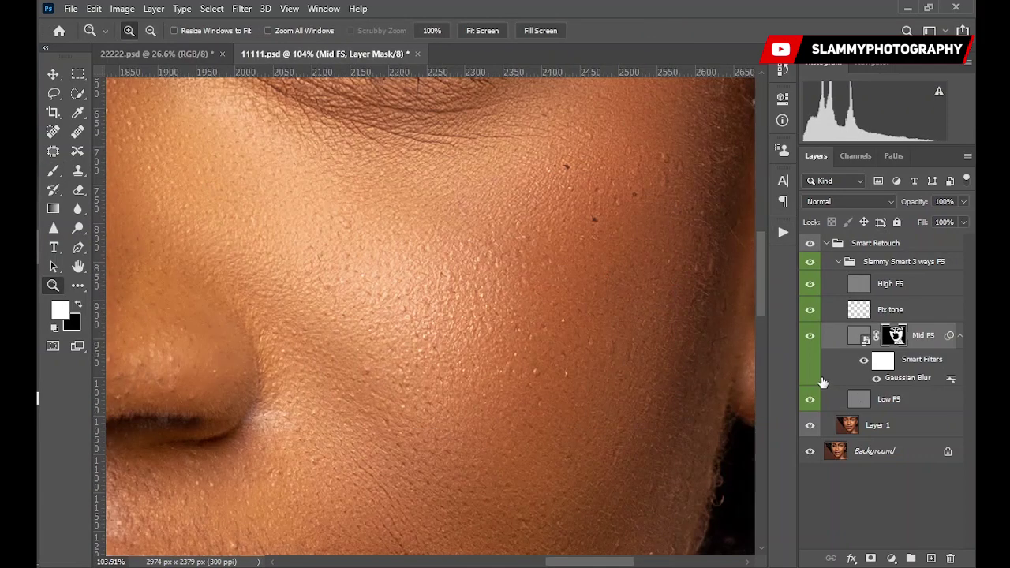
pyautogui.click(811, 246)
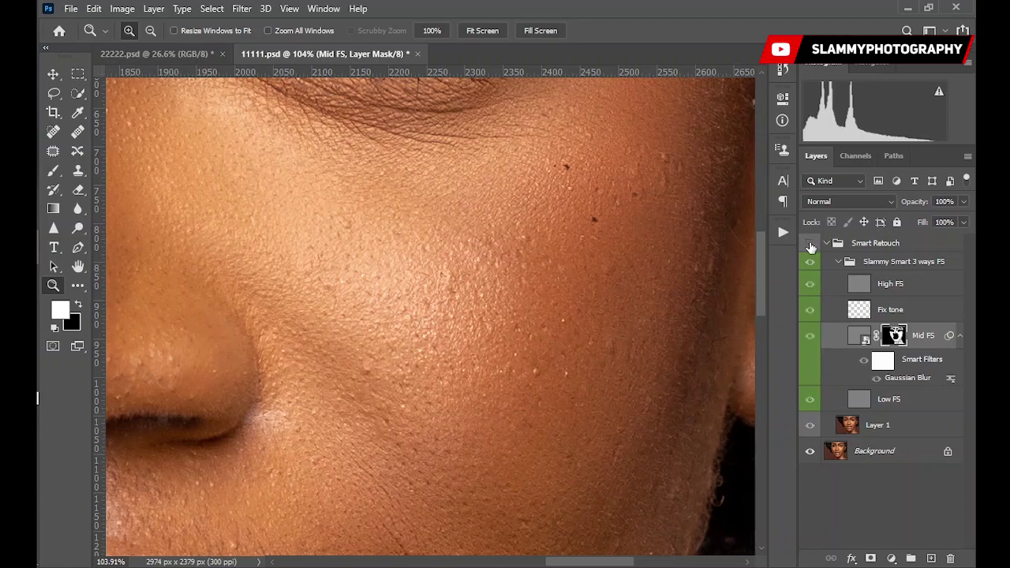
pyautogui.click(810, 246)
pyautogui.click(289, 9)
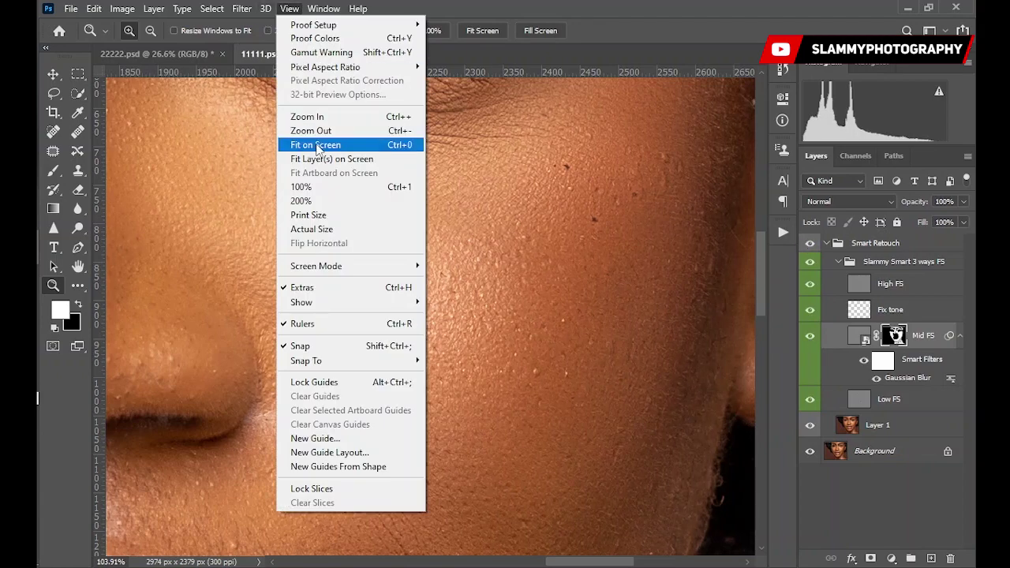
pyautogui.click(316, 146)
pyautogui.click(289, 9)
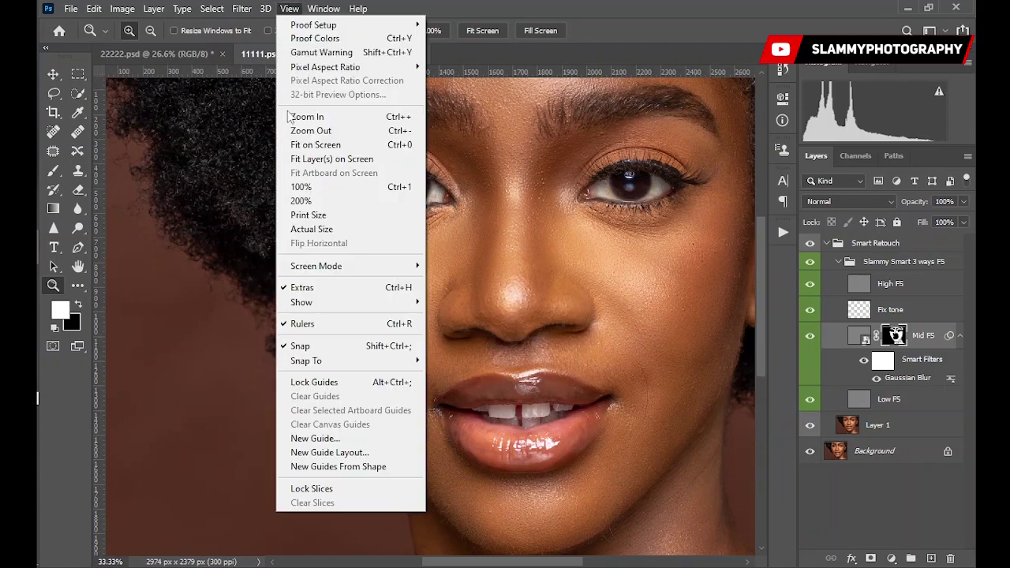
pyautogui.click(316, 145)
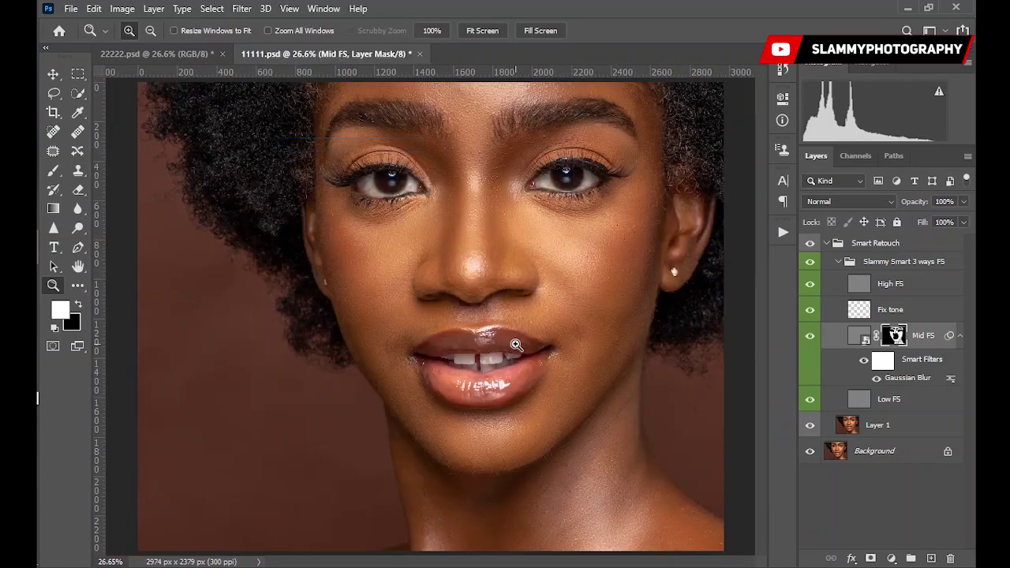
# Step: On Layer 1, lasso the cheek beside the nose and mouth down to the jaw, and feather the selection by 20 pixels
pyautogui.click(850, 430)
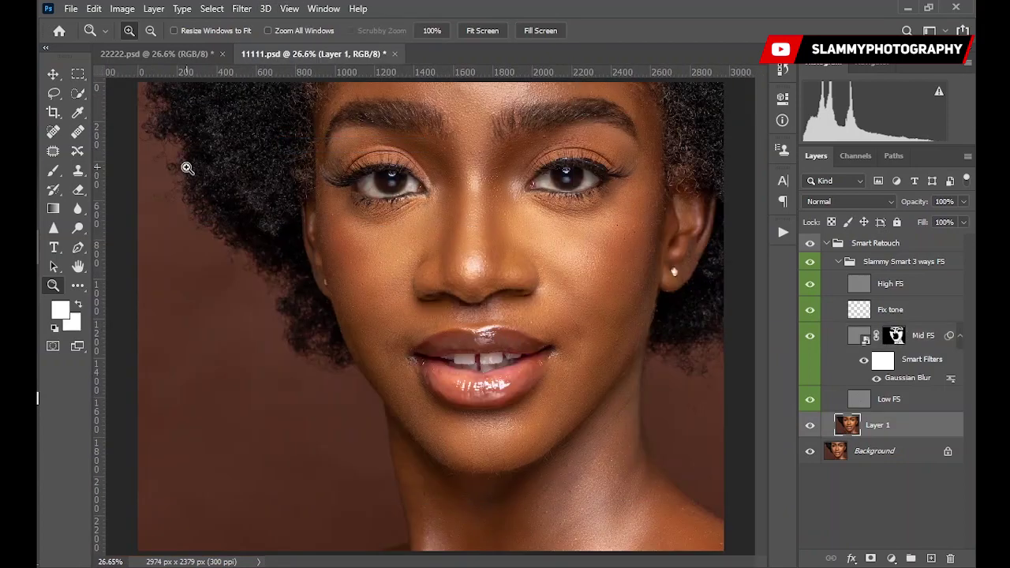
pyautogui.click(48, 94)
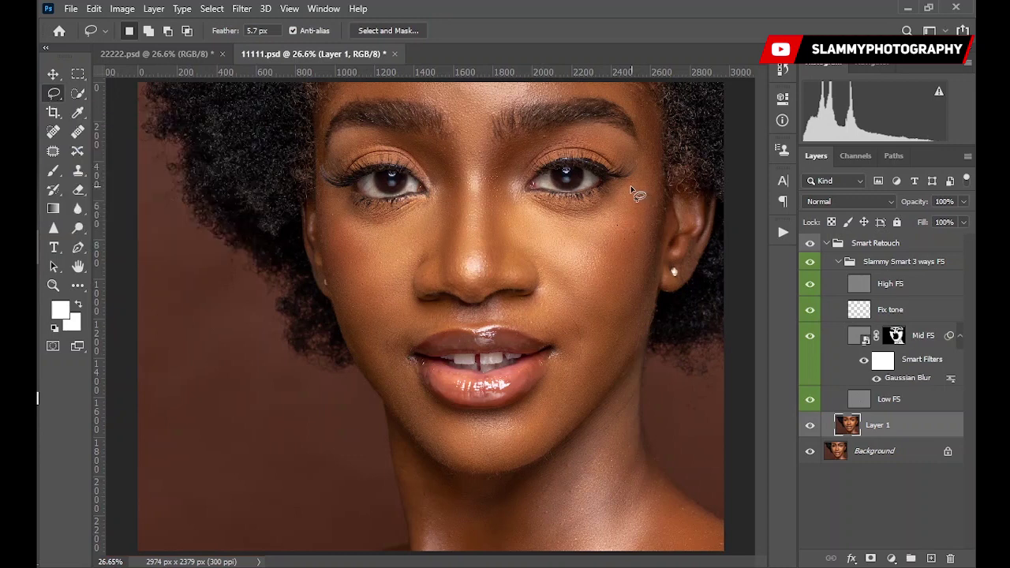
pyautogui.moveTo(631, 188)
pyautogui.mouseDown()
pyautogui.moveTo(586, 209)
pyautogui.moveTo(526, 211)
pyautogui.moveTo(515, 241)
pyautogui.moveTo(543, 267)
pyautogui.moveTo(546, 292)
pyautogui.moveTo(530, 314)
pyautogui.moveTo(559, 339)
pyautogui.moveTo(559, 365)
pyautogui.moveTo(521, 422)
pyautogui.moveTo(525, 446)
pyautogui.moveTo(563, 433)
pyautogui.moveTo(626, 359)
pyautogui.moveTo(644, 303)
pyautogui.moveTo(645, 183)
pyautogui.mouseUp()
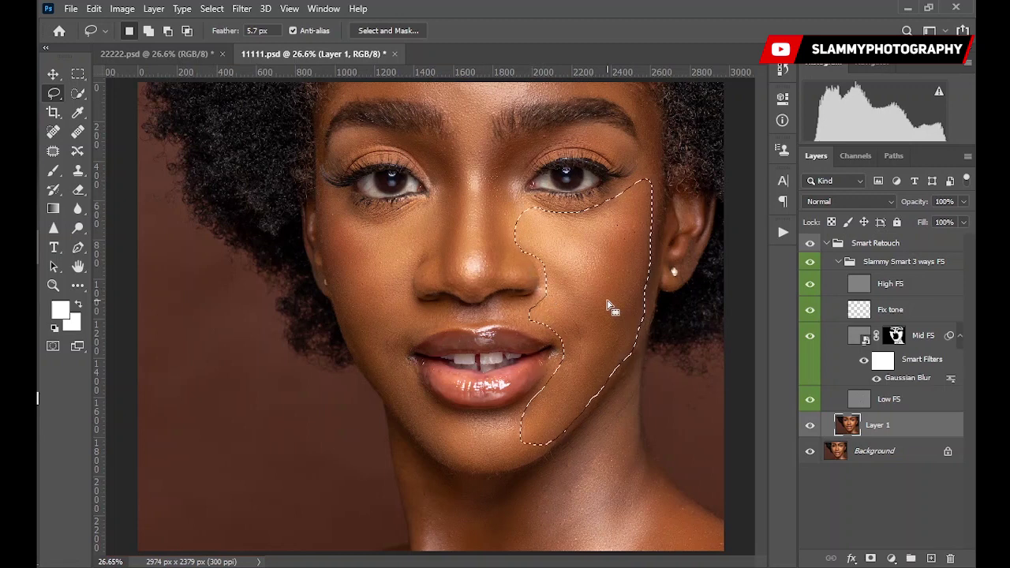
pyautogui.rightClick(594, 267)
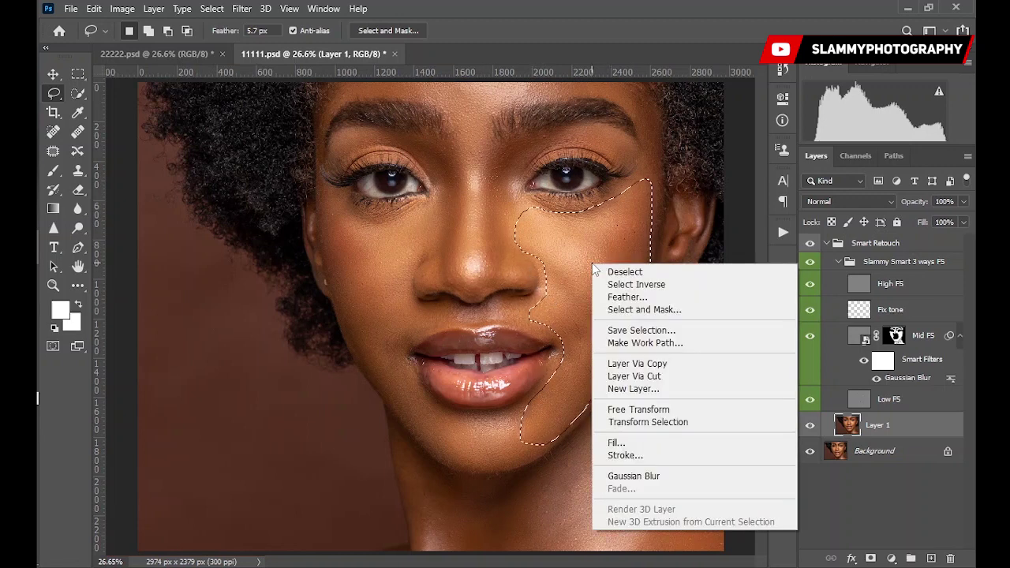
pyautogui.click(631, 297)
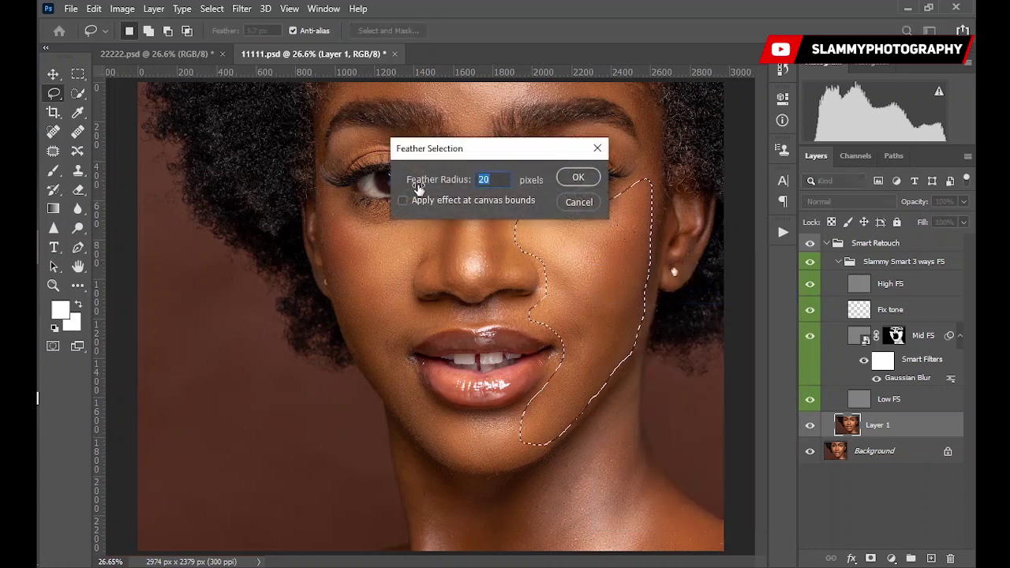
pyautogui.click(577, 178)
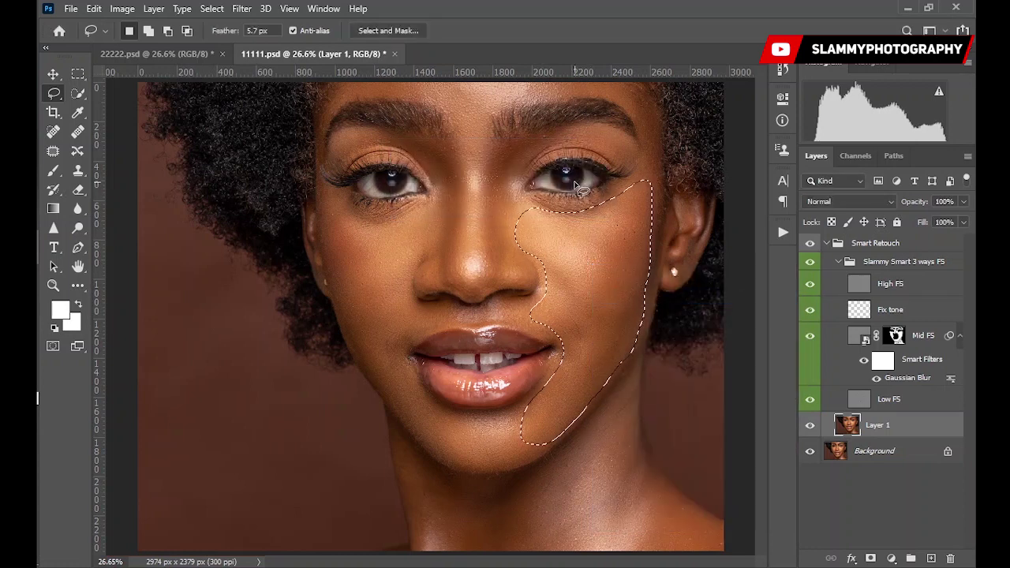
# Step: Apply a Gaussian Blur with a 60-pixel radius to the selected cheek area on Layer 1 and clear the selection
pyautogui.click(242, 8)
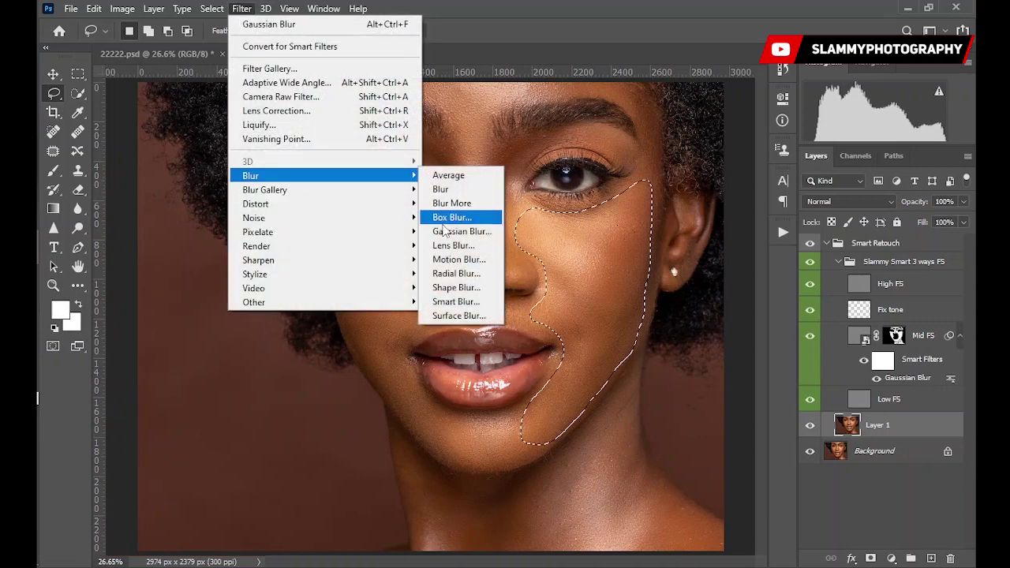
pyautogui.click(448, 232)
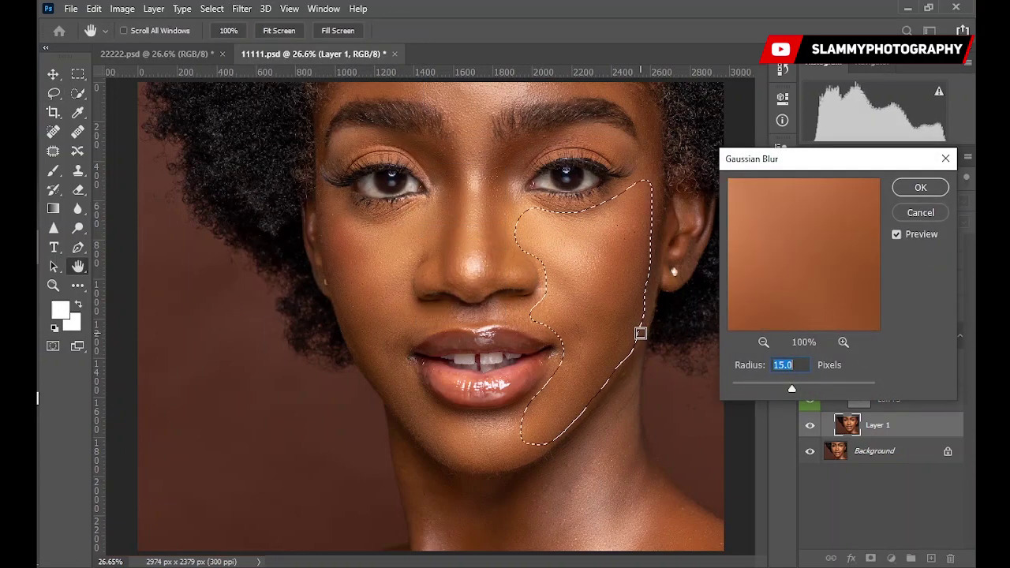
pyautogui.write('60')
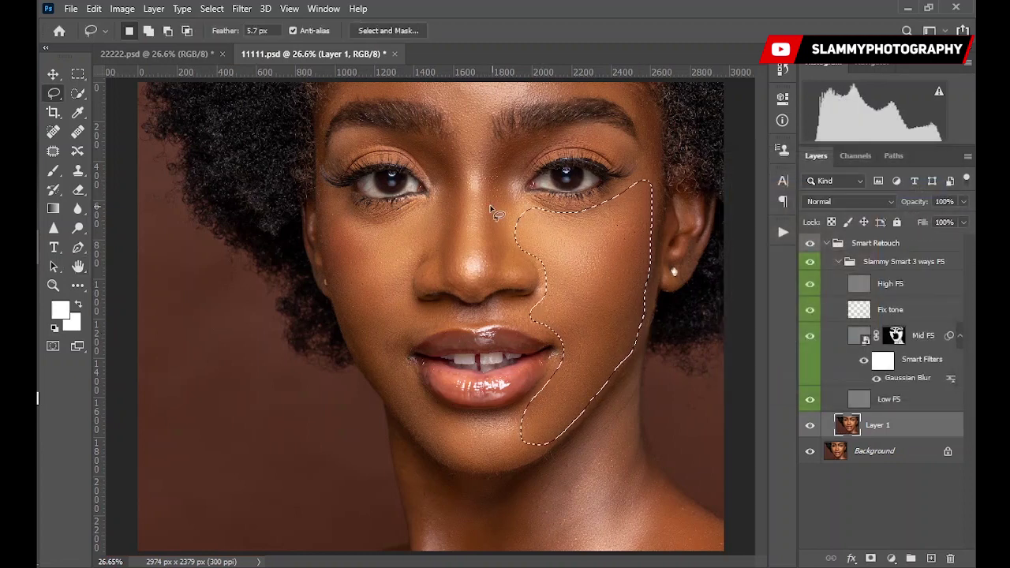
pyautogui.hotkey('ctrl', 'd')
# Step: Compare the blurred cheek's skin transitions up close with the Smart Retouch group hidden and shown
pyautogui.click(52, 286)
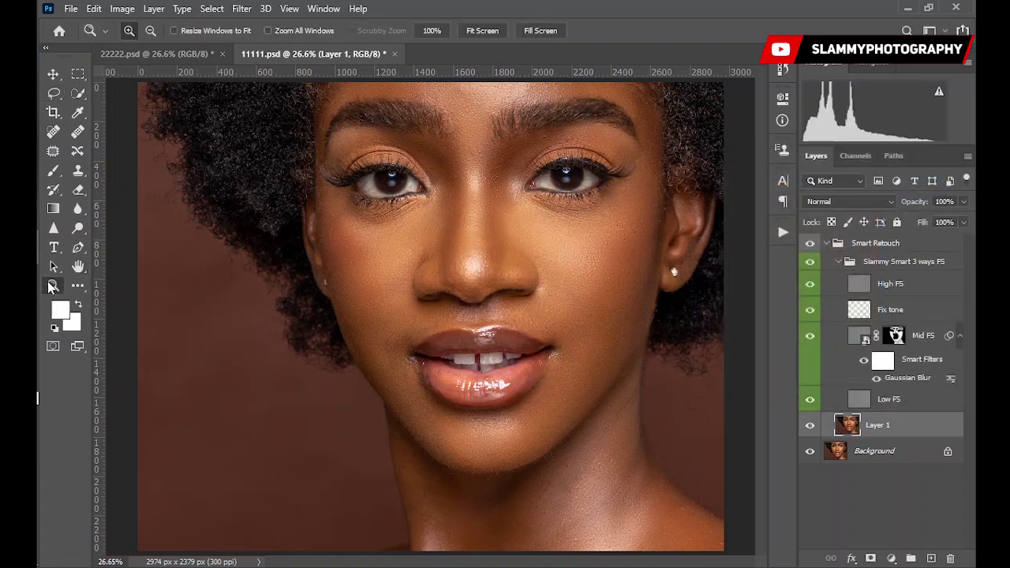
pyautogui.moveTo(515, 188); pyautogui.dragTo(682, 325)
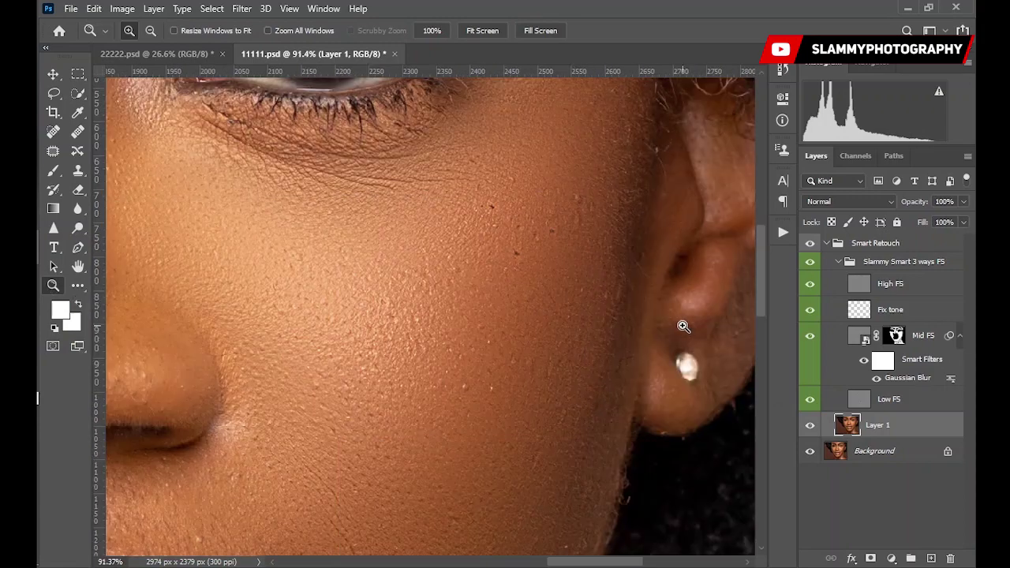
pyautogui.click(810, 244)
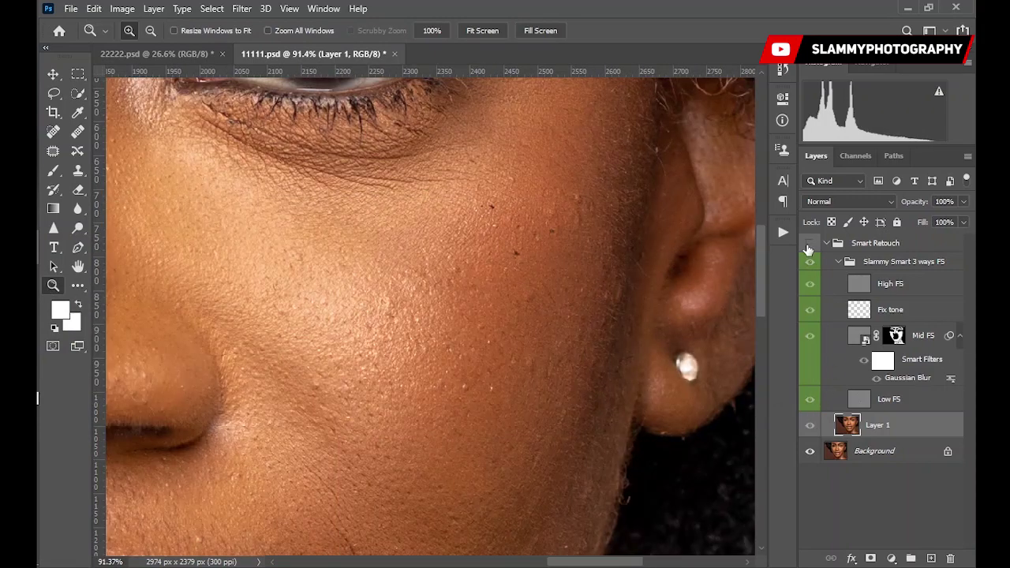
pyautogui.click(808, 244)
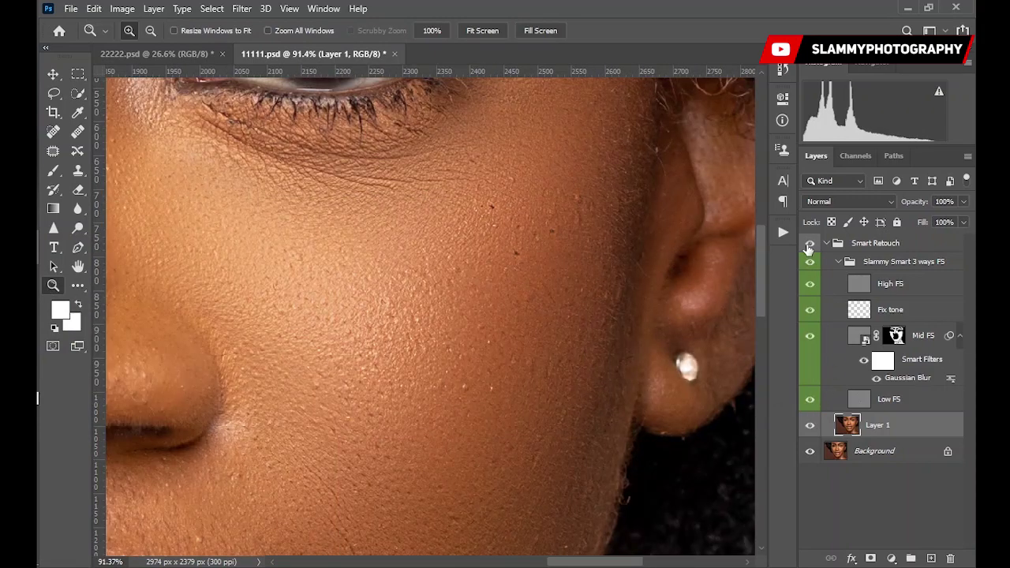
# Step: On Layer 1, lasso the image-left cheek from under the eye down to the jaw, and feather the selection by 20 pixels
pyautogui.click(289, 9)
pyautogui.click(310, 146)
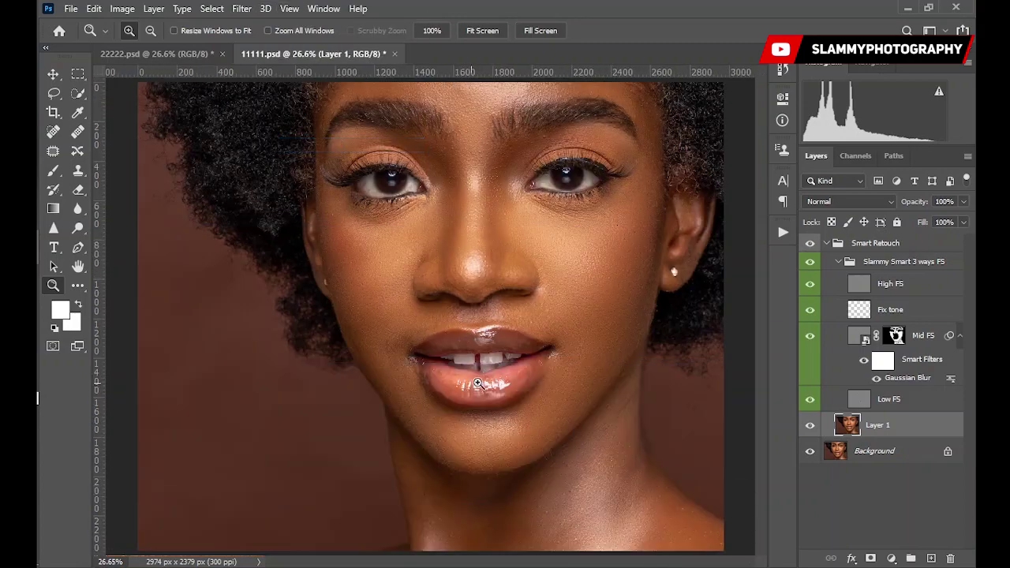
pyautogui.click(53, 93)
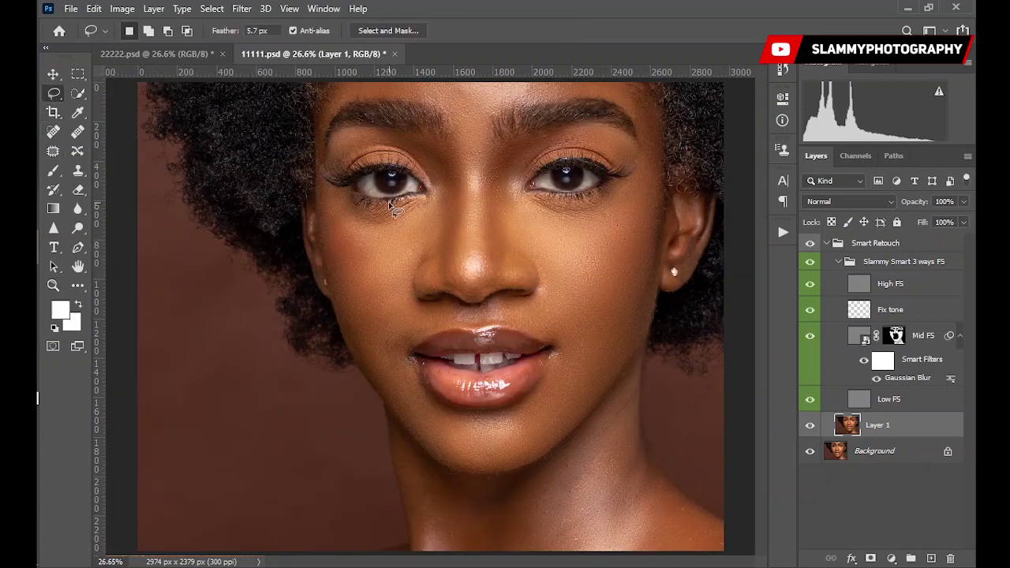
pyautogui.moveTo(441, 197)
pyautogui.mouseDown()
pyautogui.moveTo(393, 215)
pyautogui.moveTo(333, 201)
pyautogui.moveTo(325, 210)
pyautogui.moveTo(367, 365)
pyautogui.moveTo(403, 415)
pyautogui.moveTo(421, 421)
pyautogui.moveTo(409, 335)
pyautogui.moveTo(430, 325)
pyautogui.moveTo(432, 310)
pyautogui.moveTo(413, 309)
pyautogui.moveTo(403, 287)
pyautogui.moveTo(439, 198)
pyautogui.mouseUp()
pyautogui.rightClick(371, 254)
pyautogui.click(394, 281)
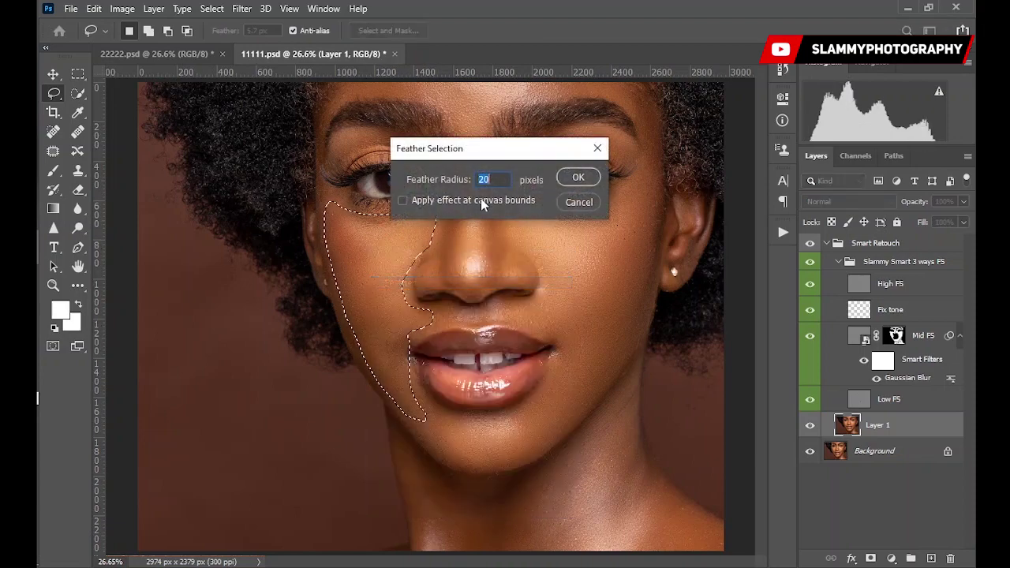
pyautogui.click(577, 179)
# Step: Reapply Gaussian Blur to the selected image-left cheek and clear the selection
pyautogui.rightClick(395, 241)
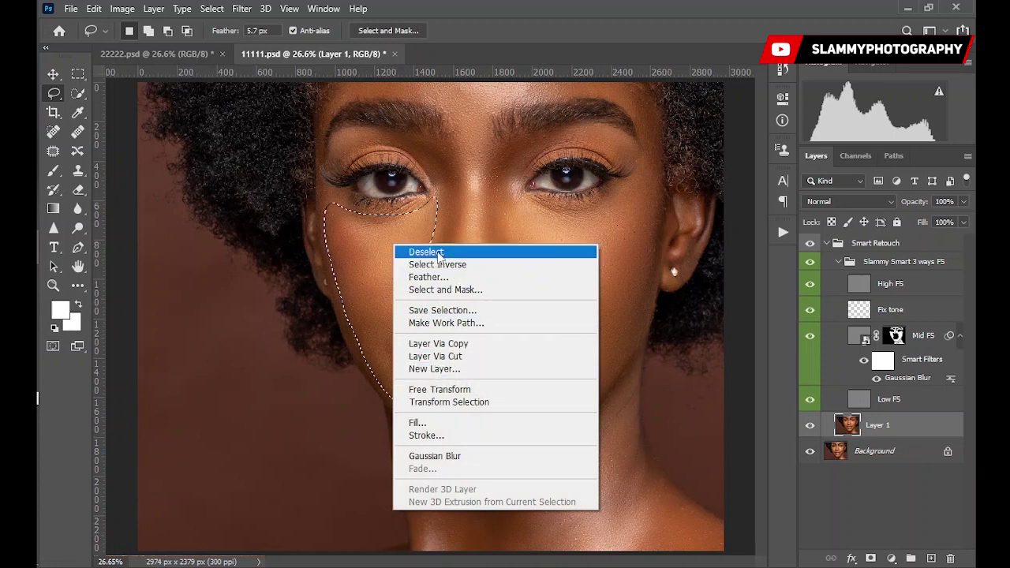
pyautogui.click(444, 455)
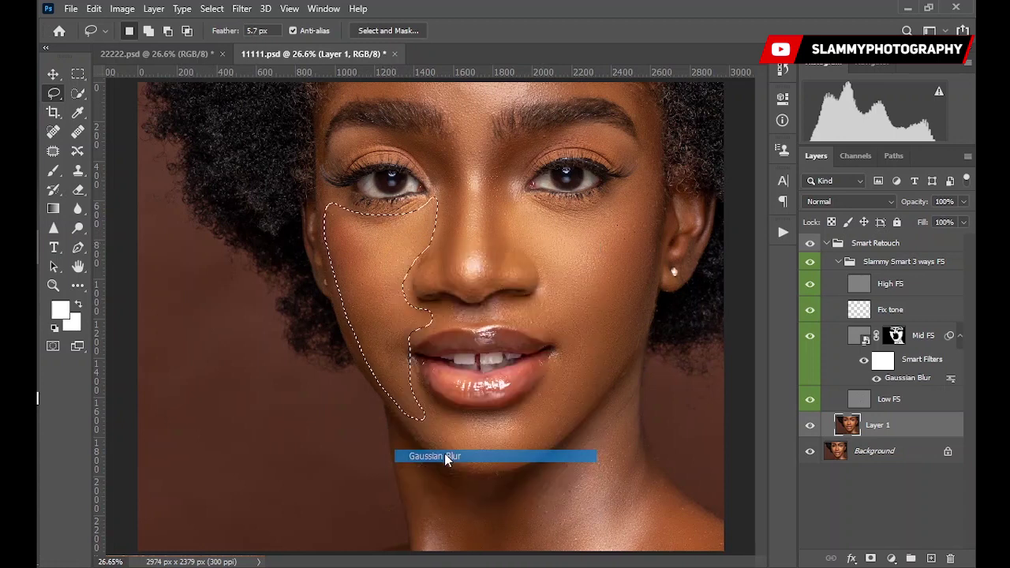
pyautogui.hotkey('ctrl', 'd')
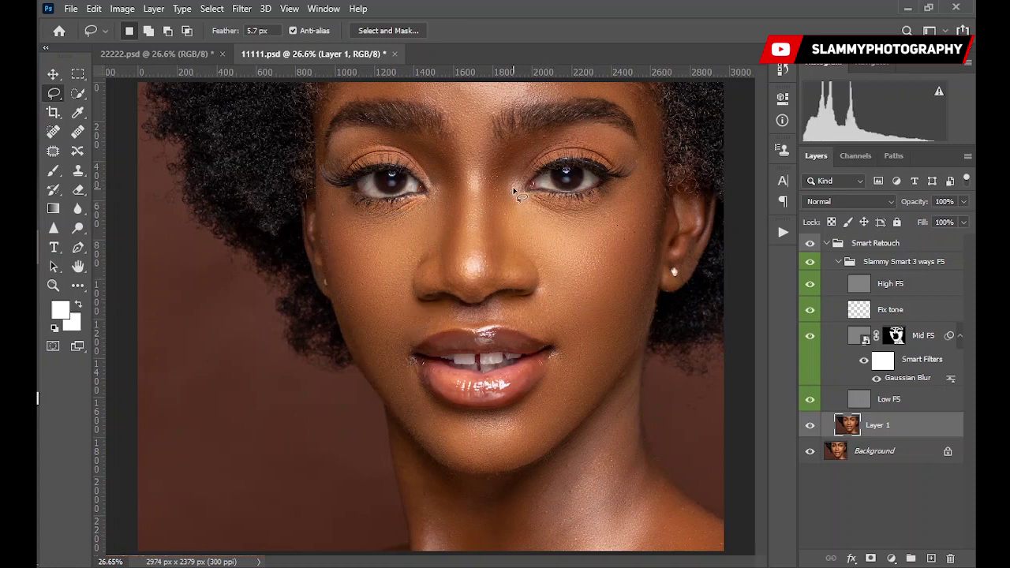
# Step: Soften the image-right side of the nose on Layer 1 with Gaussian Blur inside a lasso selection feathered by 20 pixels, and deselect
pyautogui.moveTo(520, 144)
pyautogui.mouseDown()
pyautogui.moveTo(499, 172)
pyautogui.moveTo(481, 234)
pyautogui.moveTo(487, 278)
pyautogui.moveTo(517, 267)
pyautogui.moveTo(521, 148)
pyautogui.mouseUp()
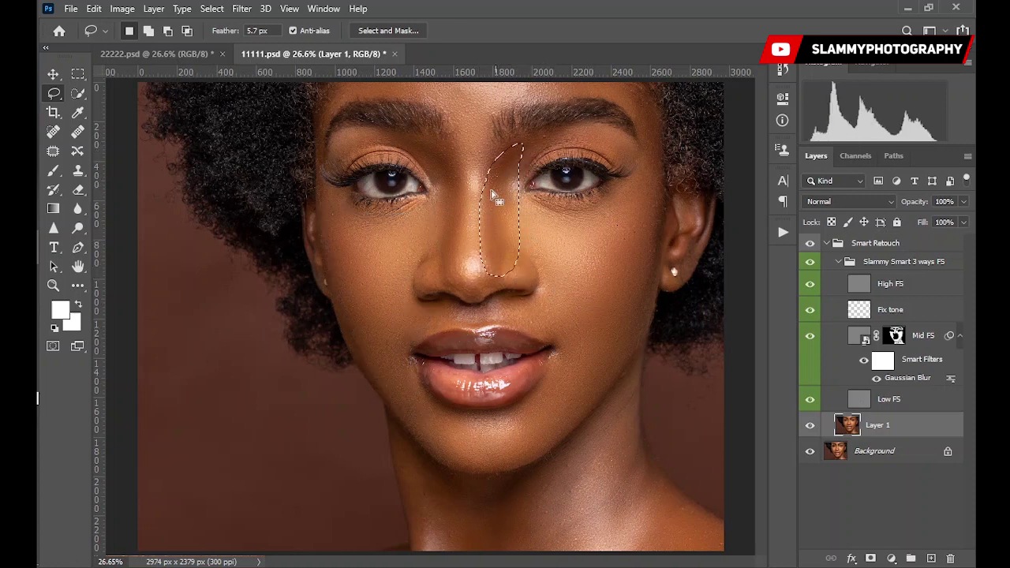
pyautogui.rightClick(493, 198)
pyautogui.click(553, 228)
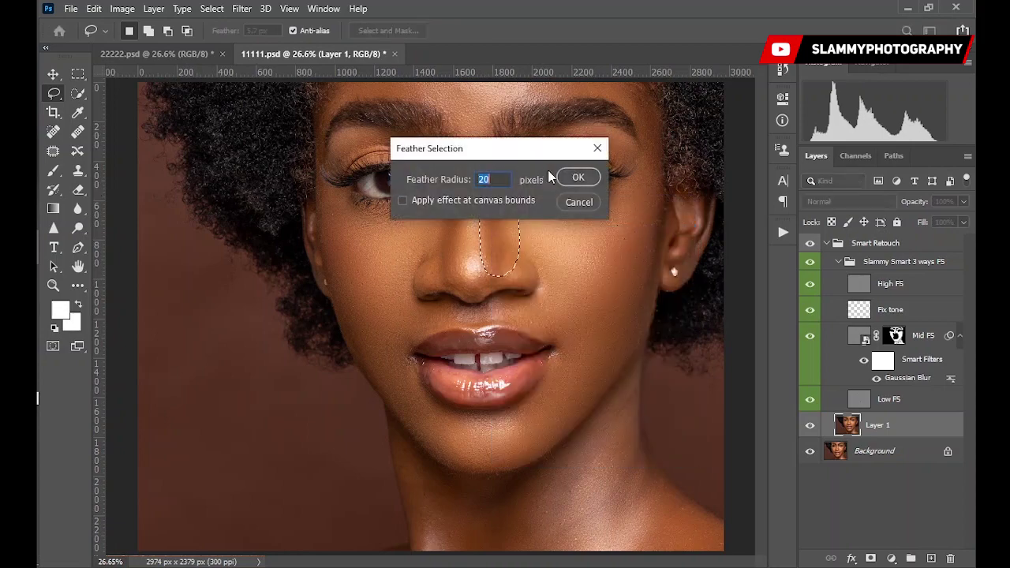
pyautogui.click(576, 174)
pyautogui.rightClick(493, 184)
pyautogui.click(539, 397)
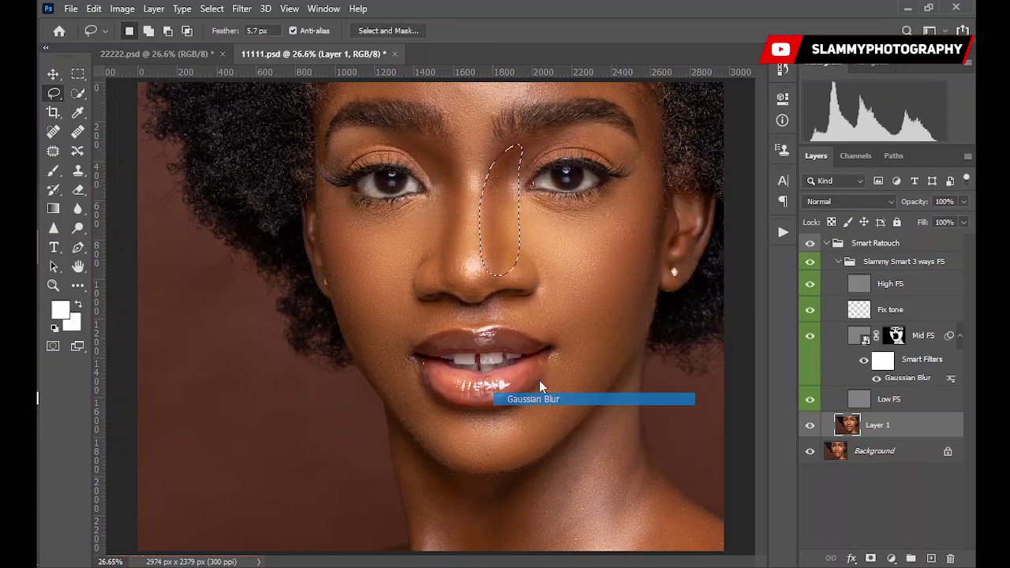
pyautogui.hotkey('ctrl', 'd')
# Step: Soften the image-left side of the nose up to the inner brow on Layer 1 with Gaussian Blur inside a feathered lasso selection, and deselect
pyautogui.moveTo(417, 138)
pyautogui.mouseDown()
pyautogui.moveTo(430, 258)
pyautogui.moveTo(441, 262)
pyautogui.moveTo(452, 254)
pyautogui.moveTo(460, 180)
pyautogui.moveTo(430, 139)
pyautogui.mouseUp()
pyautogui.rightClick(449, 192)
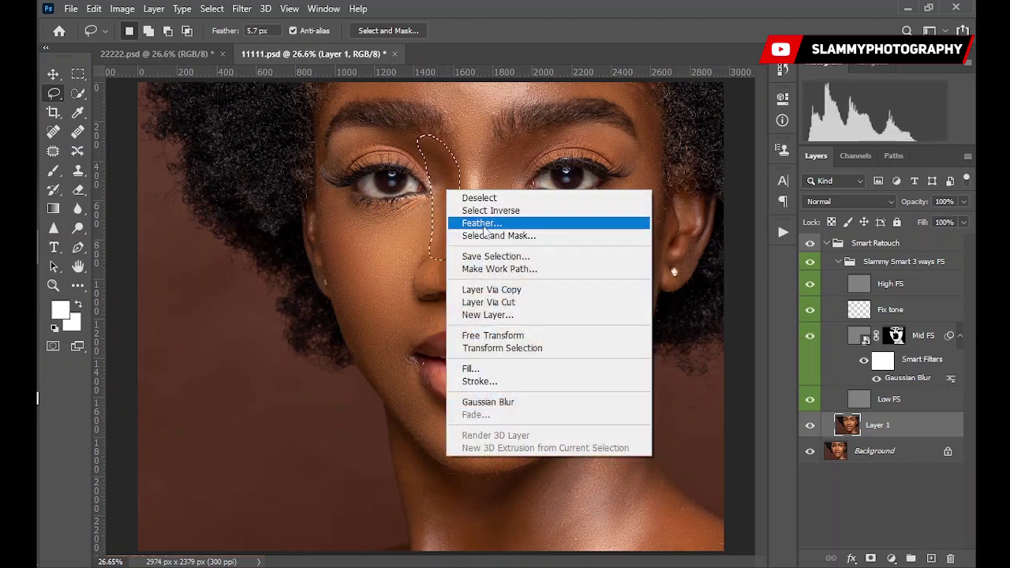
pyautogui.click(486, 223)
pyautogui.click(581, 177)
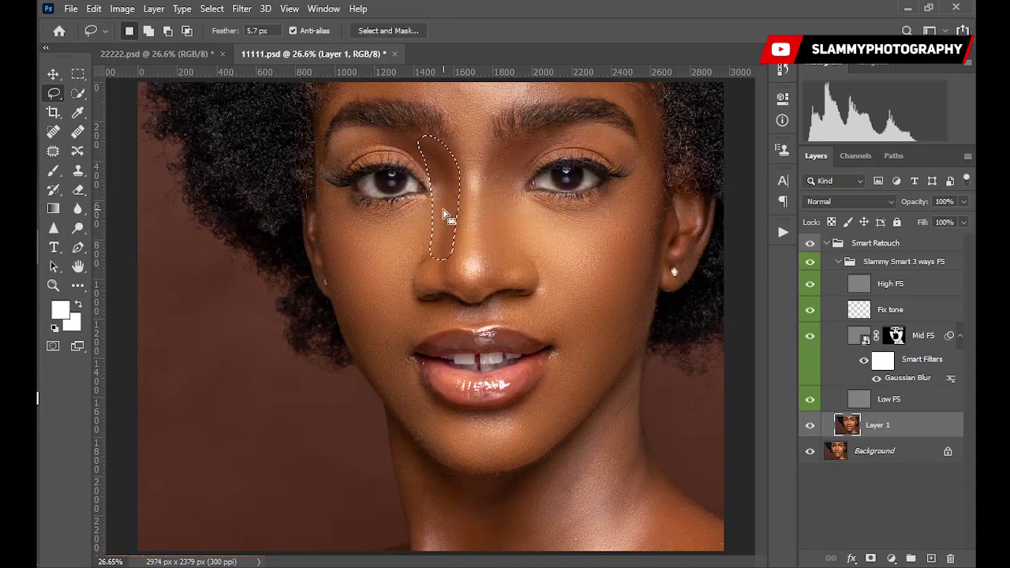
pyautogui.rightClick(445, 211)
pyautogui.click(485, 422)
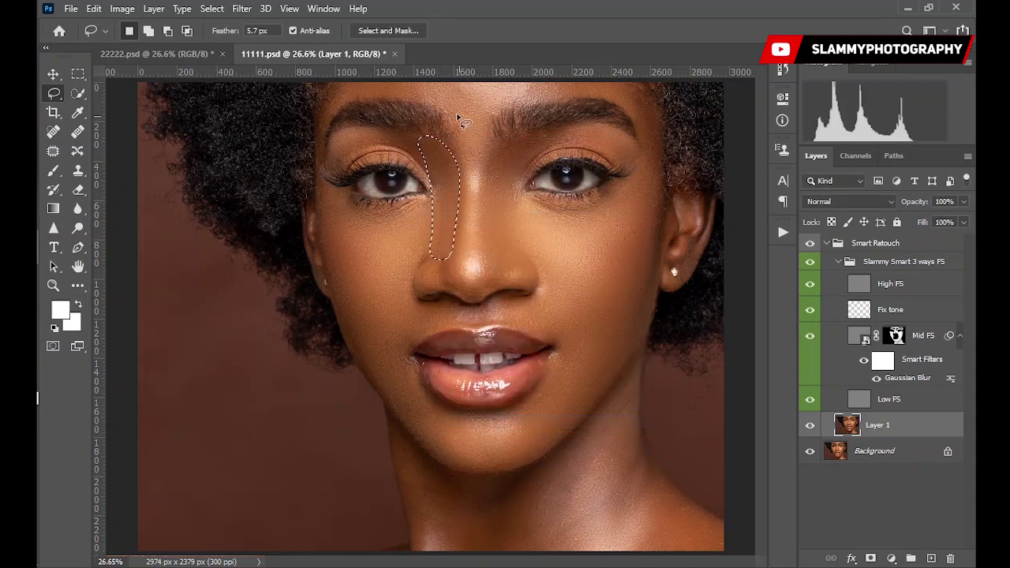
pyautogui.hotkey('ctrl', 'd')
# Step: Blur the forehead above and between the eyebrows on Layer 1 with Gaussian Blur inside a lasso selection feathered by 20 pixels, and deselect
pyautogui.moveTo(334, 85)
pyautogui.mouseDown()
pyautogui.moveTo(348, 100)
pyautogui.moveTo(391, 92)
pyautogui.moveTo(467, 128)
pyautogui.moveTo(551, 95)
pyautogui.moveTo(640, 109)
pyautogui.moveTo(536, 47)
pyautogui.moveTo(454, 83)
pyautogui.moveTo(474, 90)
pyautogui.mouseUp()
pyautogui.rightClick(474, 92)
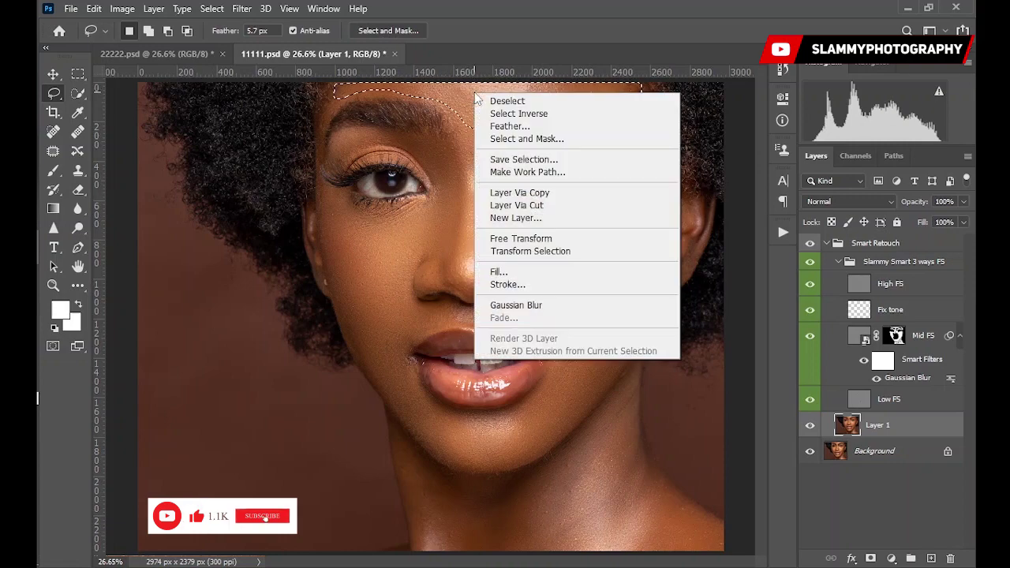
pyautogui.click(553, 127)
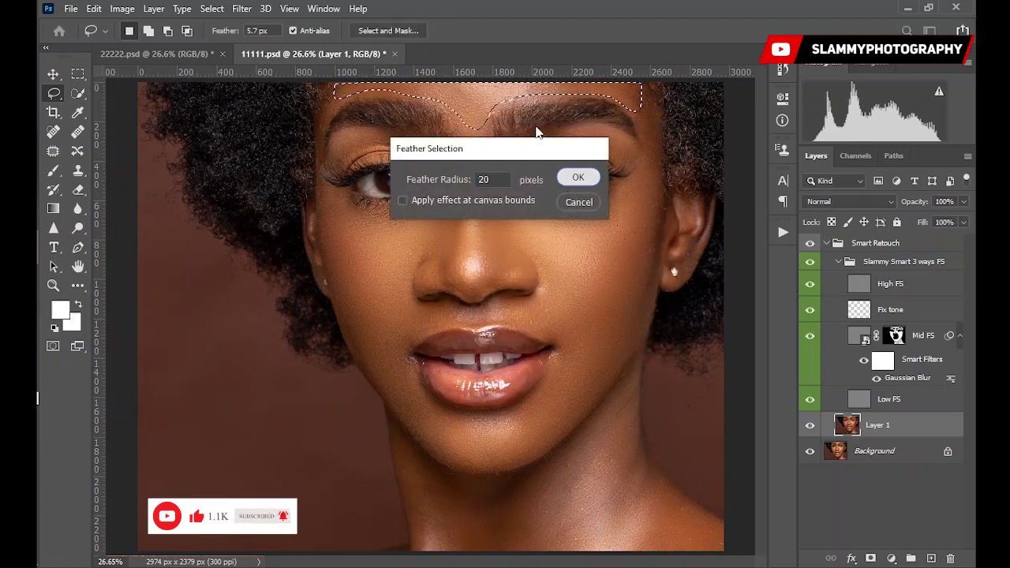
pyautogui.press('Return')
pyautogui.rightClick(476, 89)
pyautogui.click(526, 295)
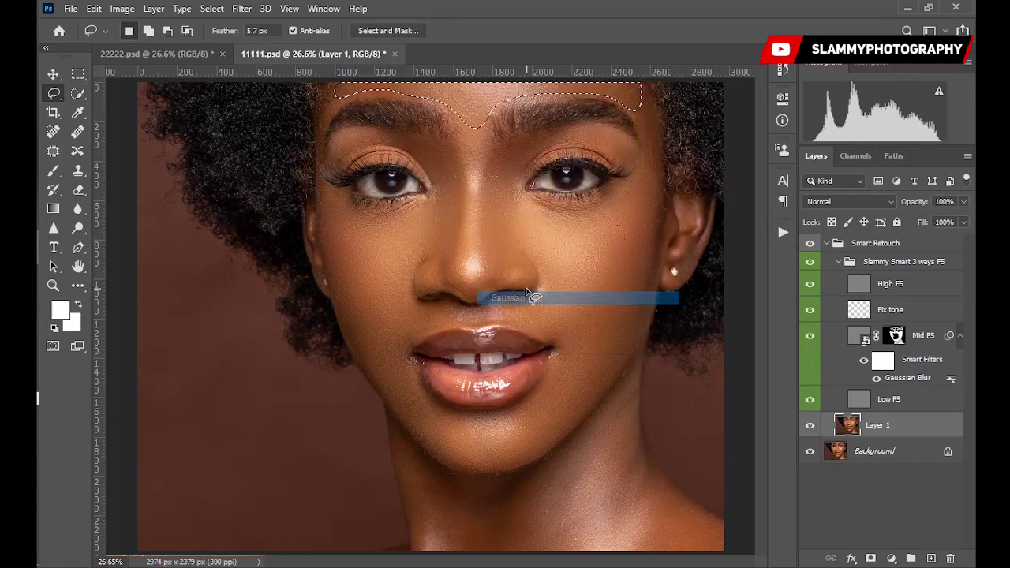
pyautogui.hotkey('ctrl', 'd')
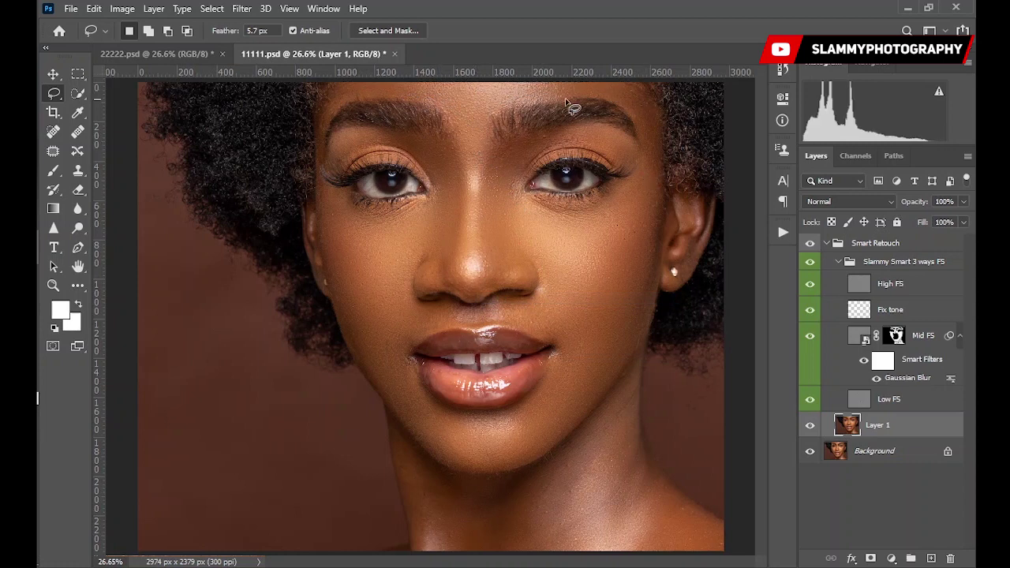
# Step: Lasso the image-right side of the neck and shoulder on Layer 1, feather it by 20 pixels, and apply Gaussian Blur
pyautogui.moveTo(619, 387)
pyautogui.mouseDown()
pyautogui.moveTo(521, 492)
pyautogui.moveTo(502, 546)
pyautogui.moveTo(532, 564)
pyautogui.moveTo(648, 566)
pyautogui.mouseUp()
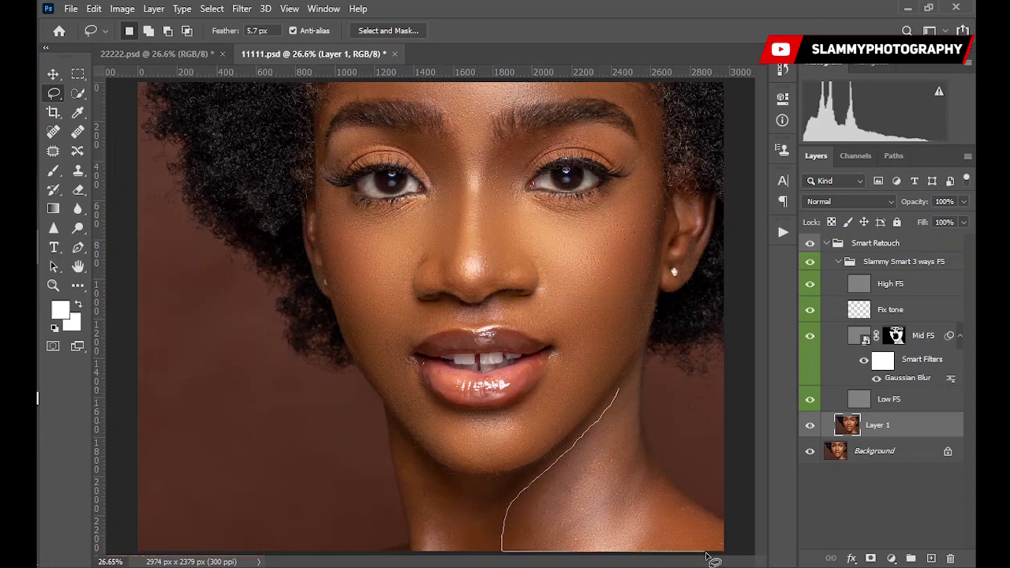
pyautogui.moveTo(708, 557)
pyautogui.mouseDown()
pyautogui.moveTo(721, 541)
pyautogui.moveTo(658, 487)
pyautogui.moveTo(622, 392)
pyautogui.mouseUp()
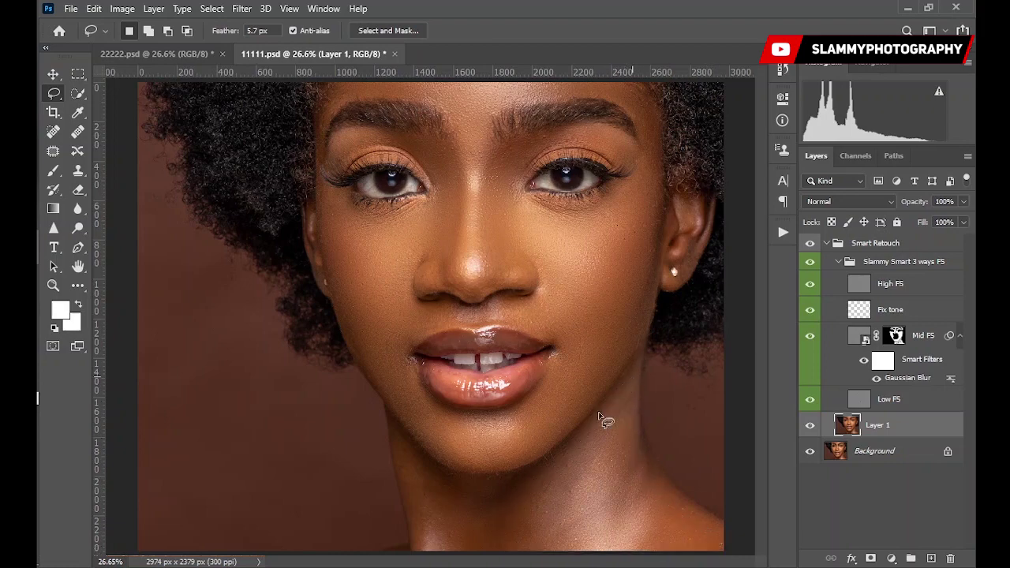
pyautogui.rightClick(598, 417)
pyautogui.click(654, 218)
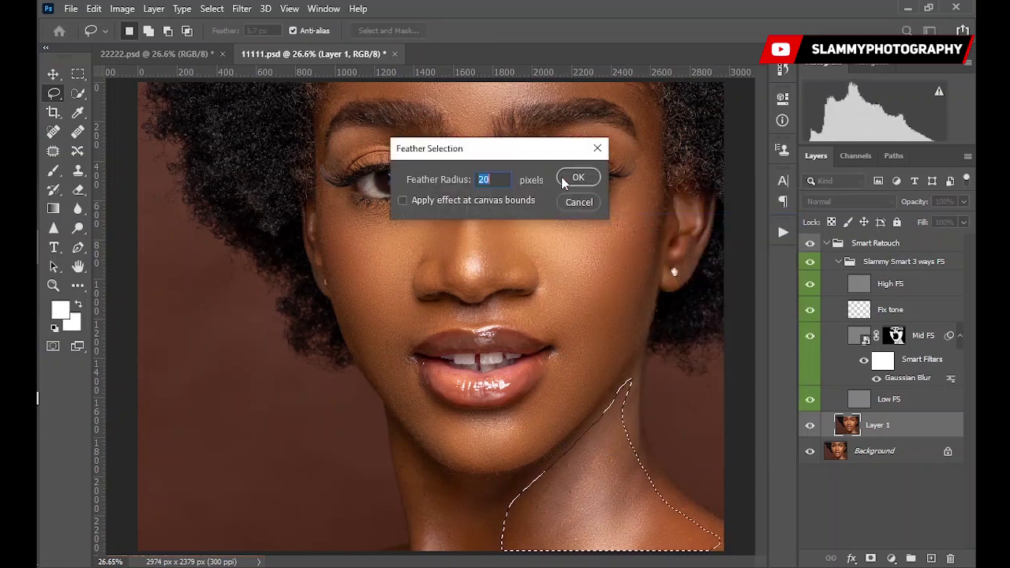
pyautogui.click(564, 183)
pyautogui.rightClick(602, 430)
pyautogui.click(640, 434)
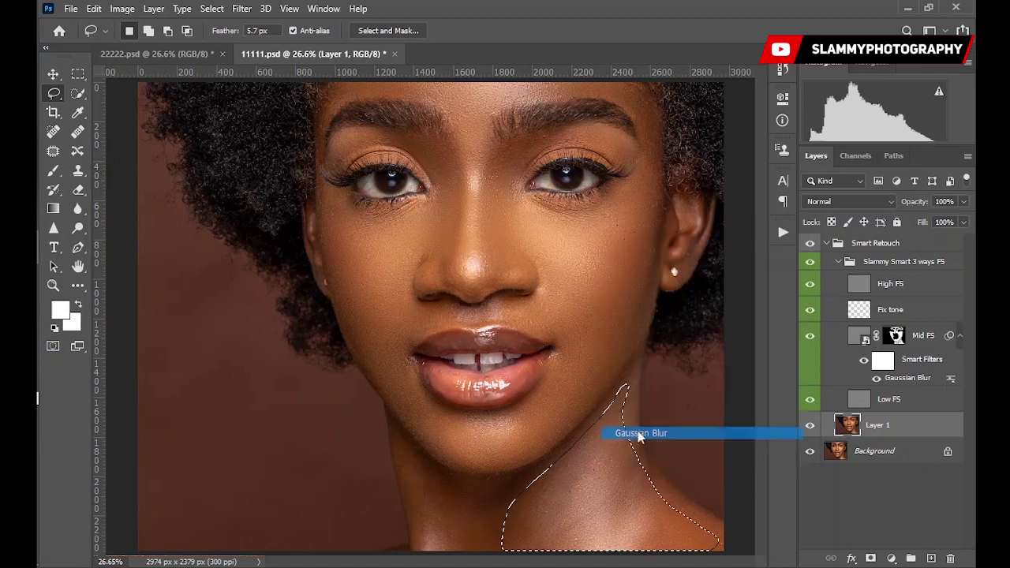
# Step: Soften the neck area under the chin on Layer 1 with Gaussian Blur inside a lasso selection feathered by 20 pixels, and deselect
pyautogui.moveTo(547, 471)
pyautogui.mouseDown()
pyautogui.moveTo(465, 480)
pyautogui.moveTo(418, 459)
pyautogui.moveTo(411, 497)
pyautogui.moveTo(426, 552)
pyautogui.moveTo(502, 553)
pyautogui.moveTo(547, 505)
pyautogui.mouseUp()
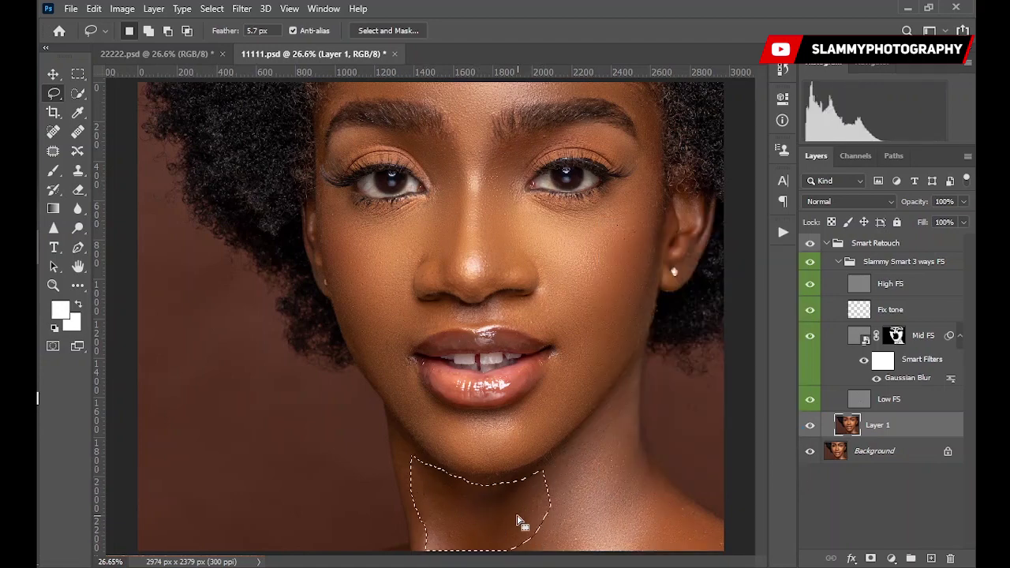
pyautogui.rightClick(508, 517)
pyautogui.click(552, 277)
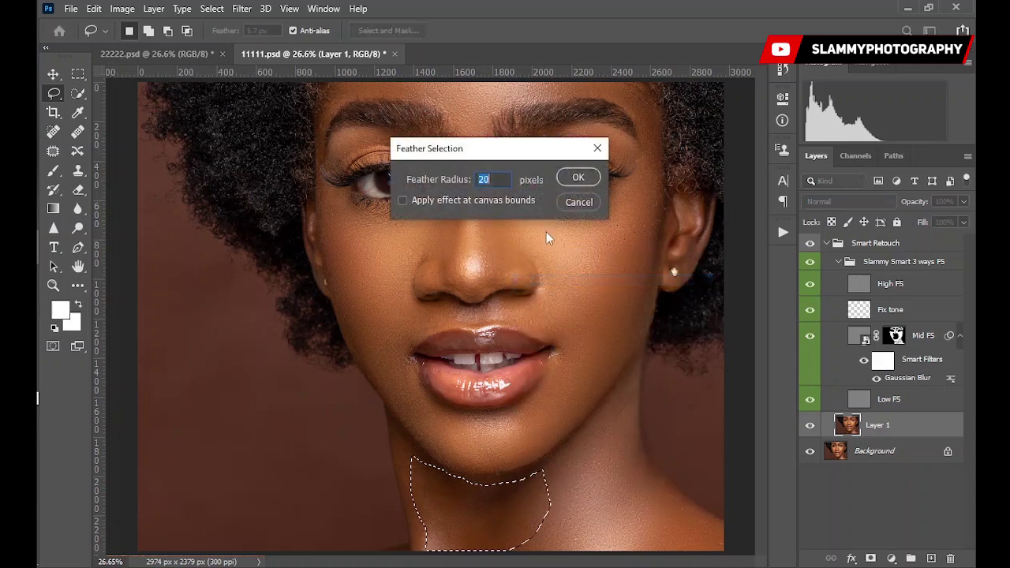
pyautogui.press('Return')
pyautogui.rightClick(458, 530)
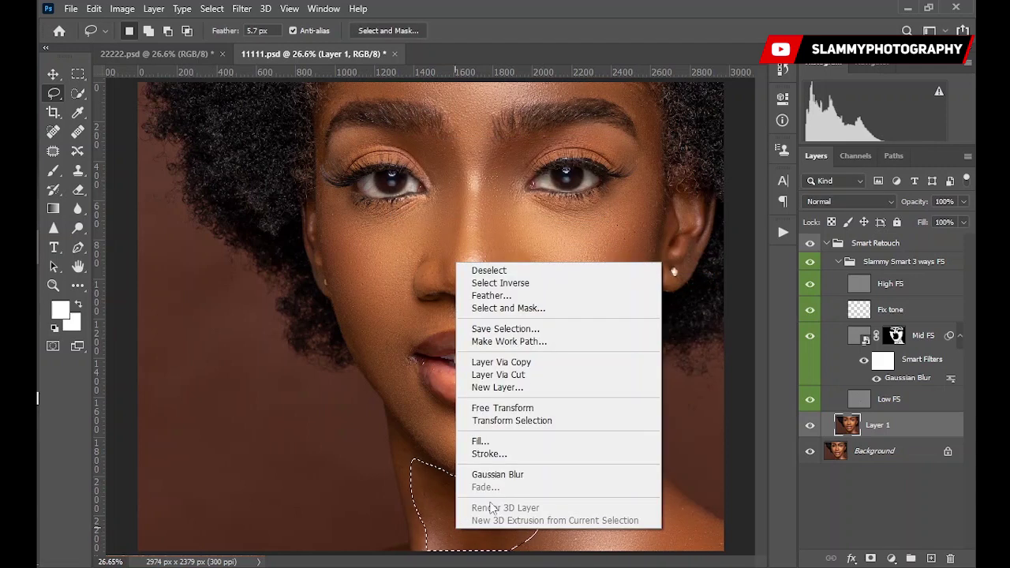
pyautogui.click(497, 474)
pyautogui.hotkey('ctrl', 'd')
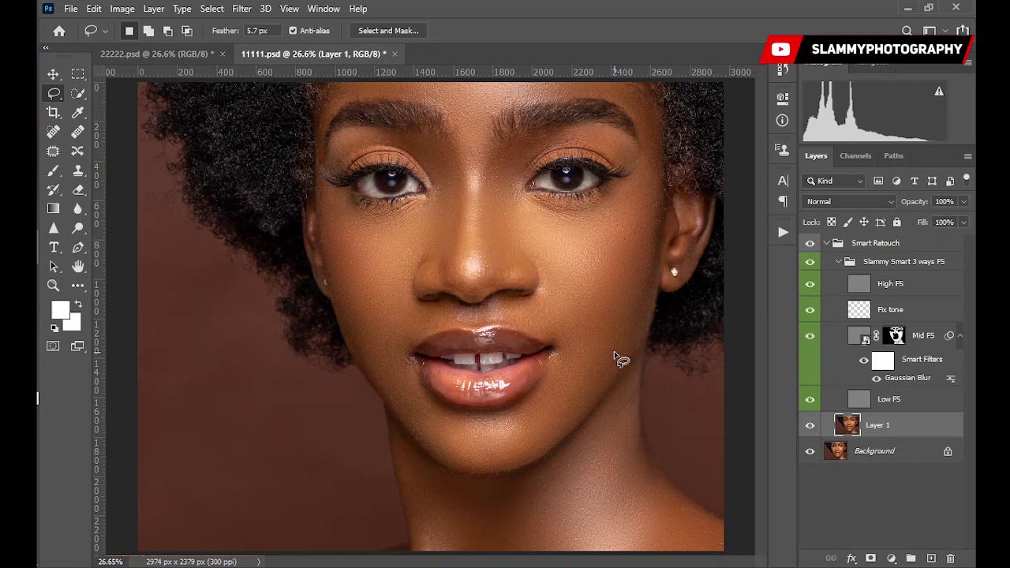
# Step: Collapse the Smart Retouch group and run the Dodge and Burn Curves action from the Slammy Retouch Pack
pyautogui.click(810, 247)
pyautogui.click(828, 243)
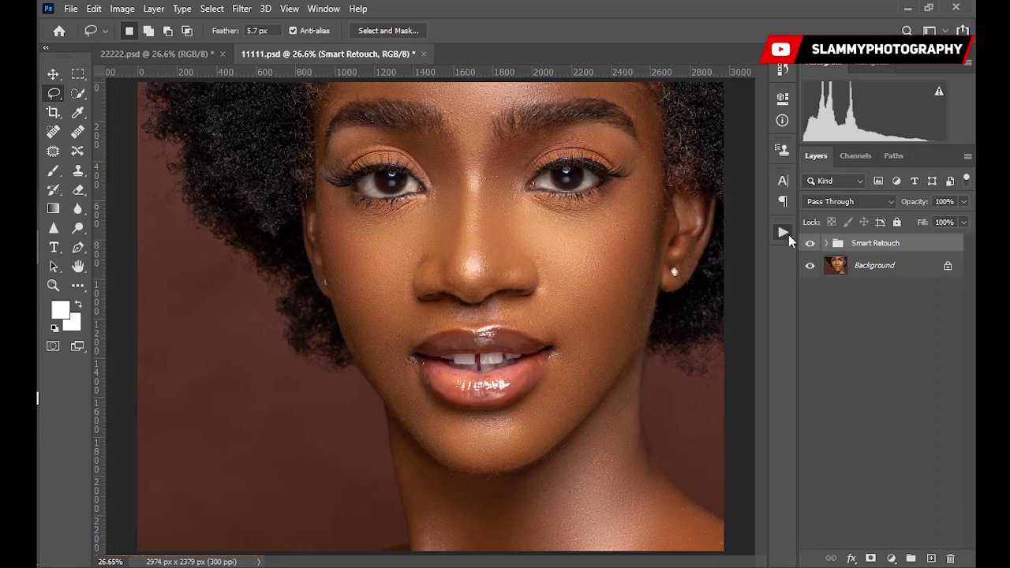
pyautogui.click(784, 231)
pyautogui.click(667, 305)
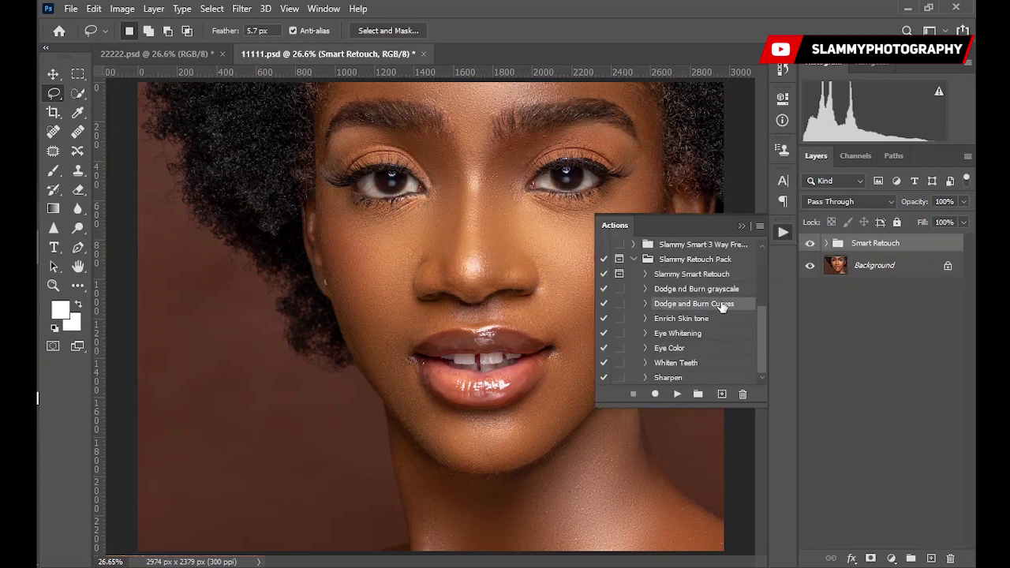
pyautogui.click(678, 394)
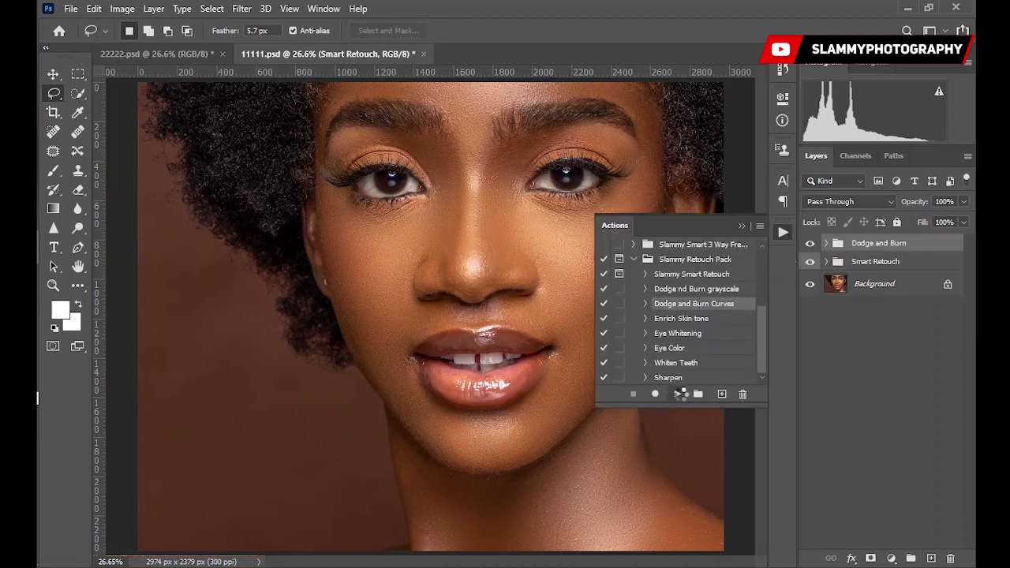
pyautogui.click(742, 226)
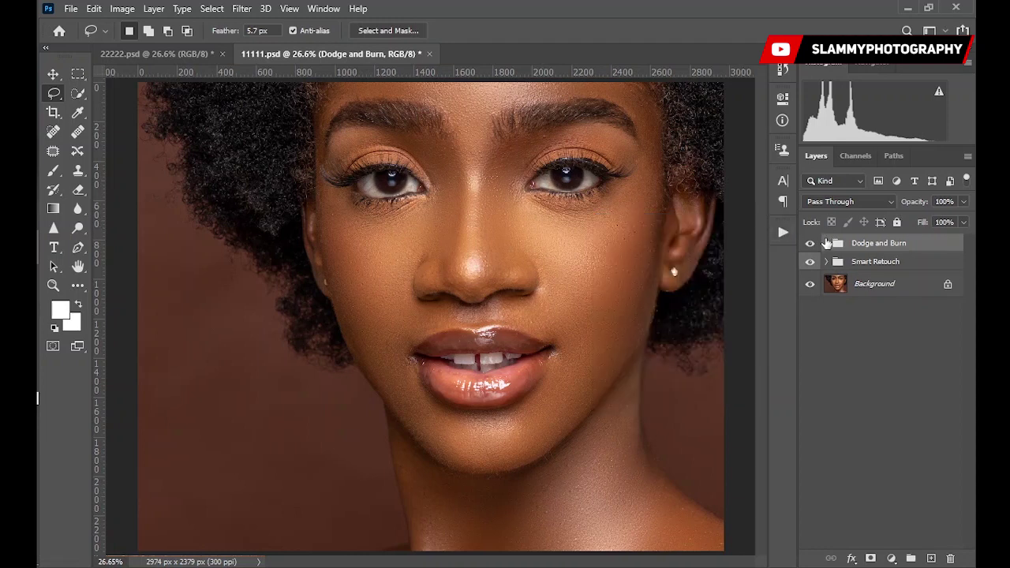
# Step: Expand the Dodge and Burn group and target the Burn layer's mask with the Brush tool
pyautogui.click(826, 243)
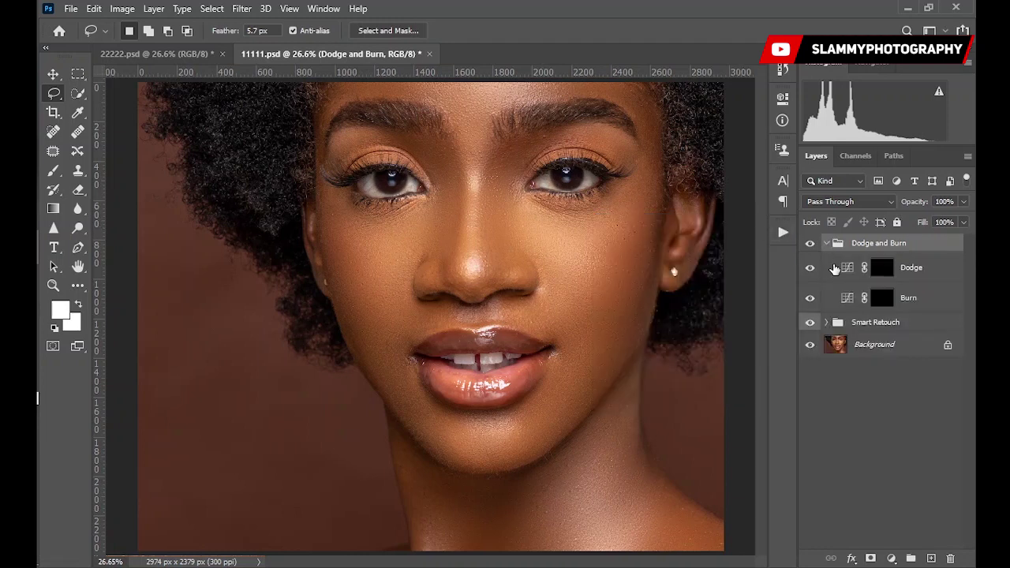
pyautogui.click(887, 272)
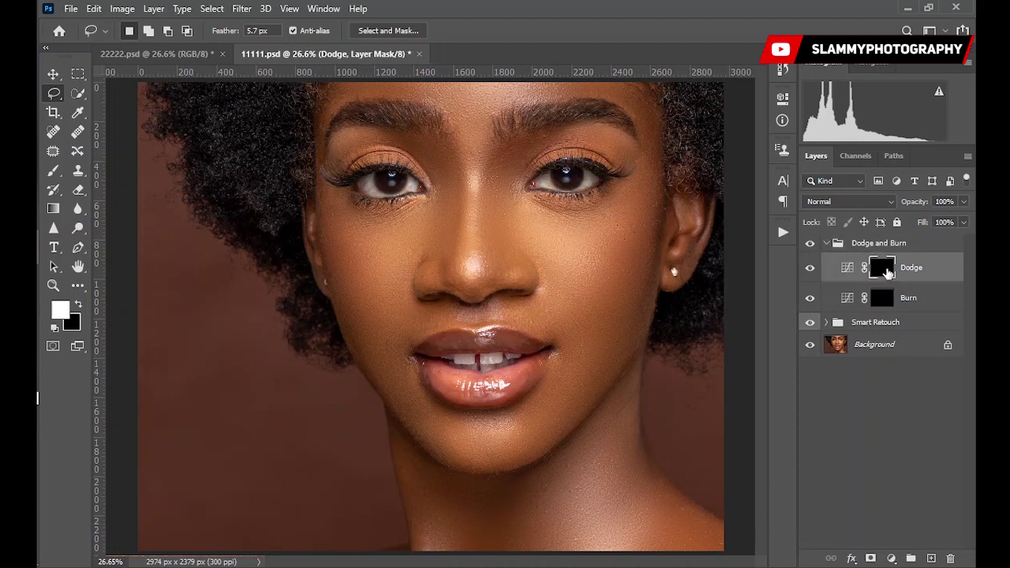
pyautogui.click(886, 306)
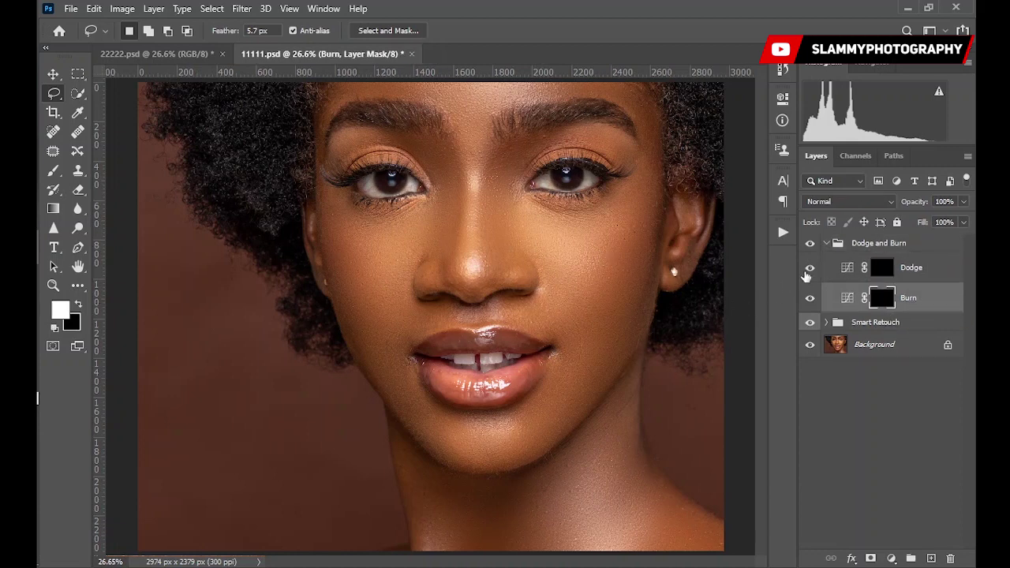
pyautogui.click(54, 172)
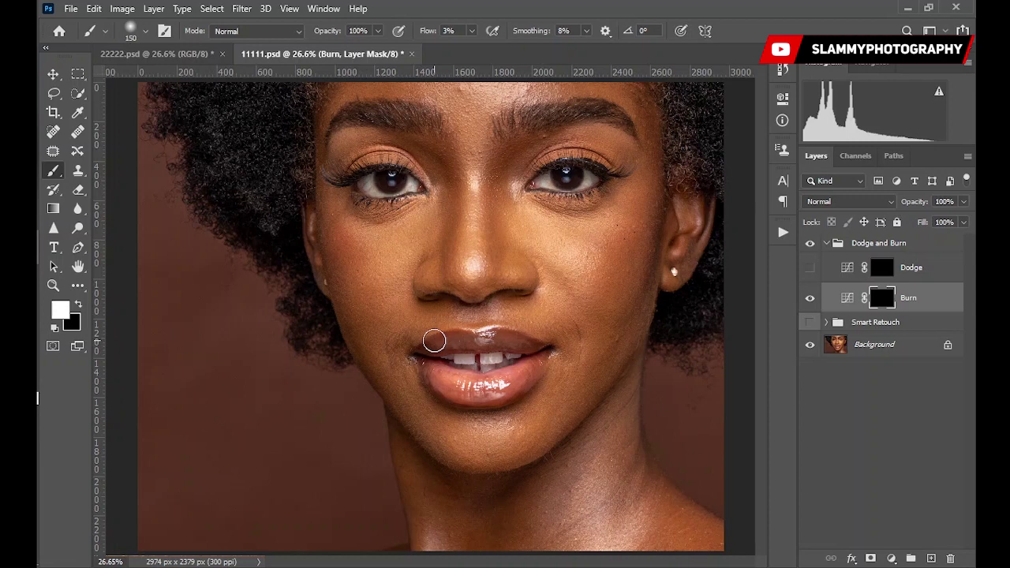
# Step: Paint white at 3% flow on the Burn mask with a small brush to darken the sides of the nose up to the inner brows
pyautogui.press('[')
pyautogui.press('[')
pyautogui.press('[')
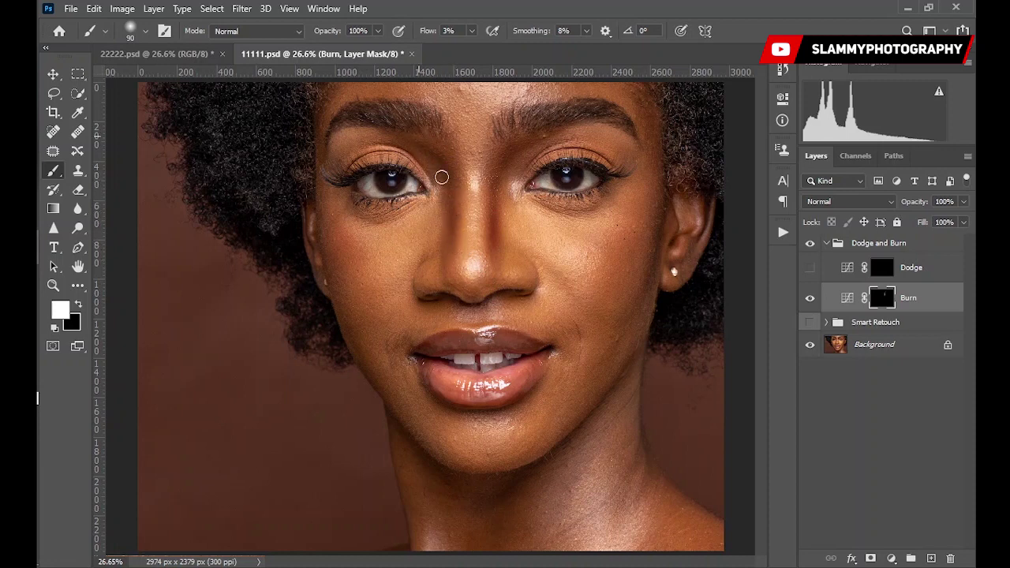
pyautogui.press(']')
pyautogui.moveTo(495, 240)
pyautogui.mouseDown()
pyautogui.moveTo(494, 255)
pyautogui.moveTo(502, 185)
pyautogui.moveTo(566, 140)
pyautogui.moveTo(503, 171)
pyautogui.moveTo(572, 140)
pyautogui.mouseUp()
# Step: Burn the outer areas of both cheeks on the Burn mask with a 250-pixel white brush at 3% flow
pyautogui.press(']')
pyautogui.press(']')
pyautogui.press(']')
pyautogui.press(']')
pyautogui.press(']')
pyautogui.moveTo(612, 281)
pyautogui.mouseDown()
pyautogui.moveTo(620, 232)
pyautogui.moveTo(608, 295)
pyautogui.moveTo(618, 227)
pyautogui.moveTo(630, 230)
pyautogui.moveTo(623, 293)
pyautogui.moveTo(608, 302)
pyautogui.moveTo(624, 240)
pyautogui.moveTo(629, 291)
pyautogui.mouseUp()
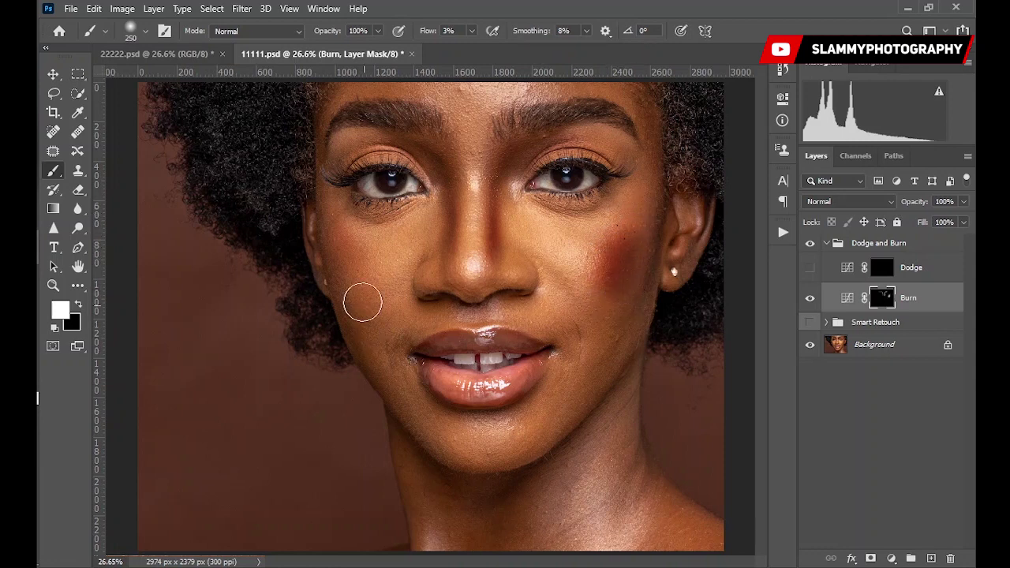
pyautogui.moveTo(363, 295)
pyautogui.mouseDown()
pyautogui.moveTo(342, 259)
pyautogui.moveTo(347, 241)
pyautogui.moveTo(364, 316)
pyautogui.moveTo(346, 249)
pyautogui.moveTo(336, 245)
pyautogui.moveTo(342, 275)
pyautogui.mouseUp()
# Step: Finish burning the unshaded outer cheek on the Burn mask and reduce the brush to 125 pixels
pyautogui.press('[')
pyautogui.press('[')
pyautogui.press('[')
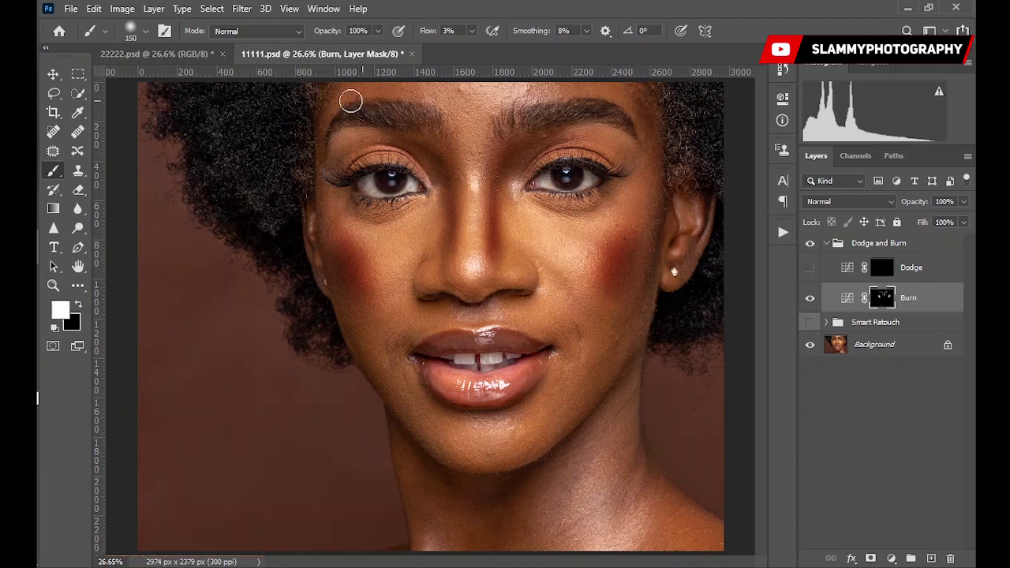
pyautogui.press('[')
# Step: Show the Dodge layer, target its mask and make white the foreground colour
pyautogui.click(809, 270)
pyautogui.click(882, 270)
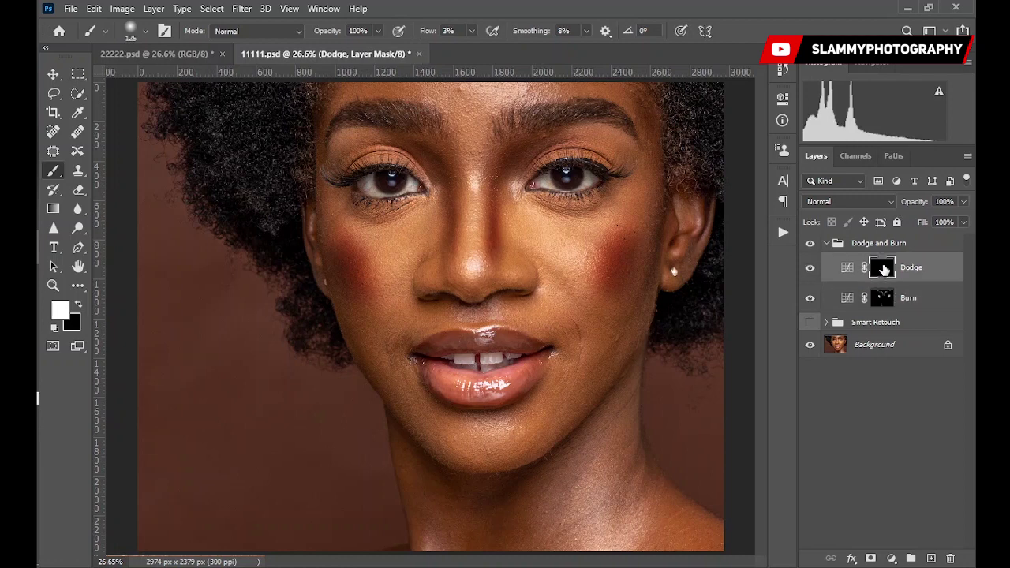
pyautogui.click(60, 311)
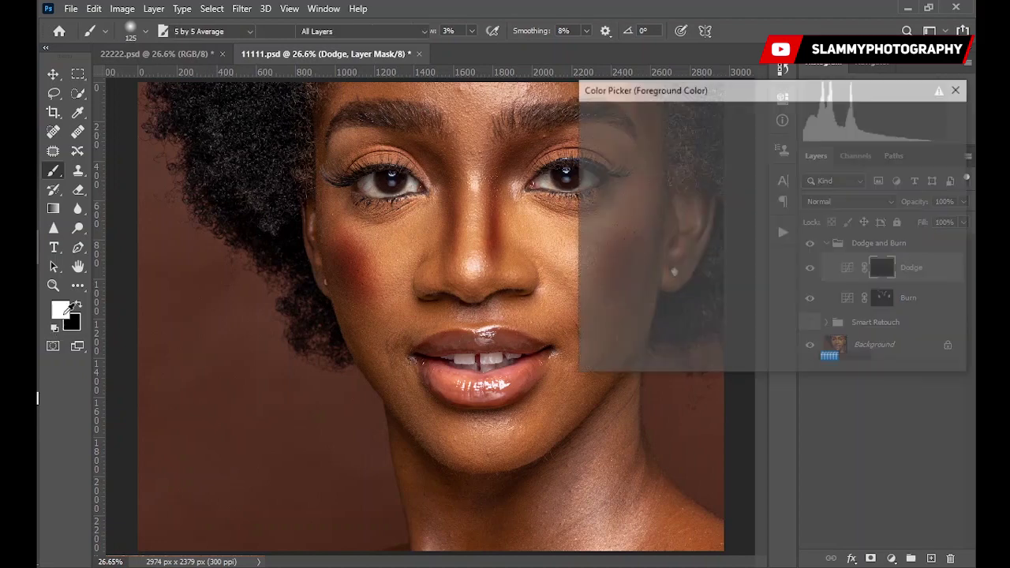
pyautogui.click(771, 186)
pyautogui.press('Escape')
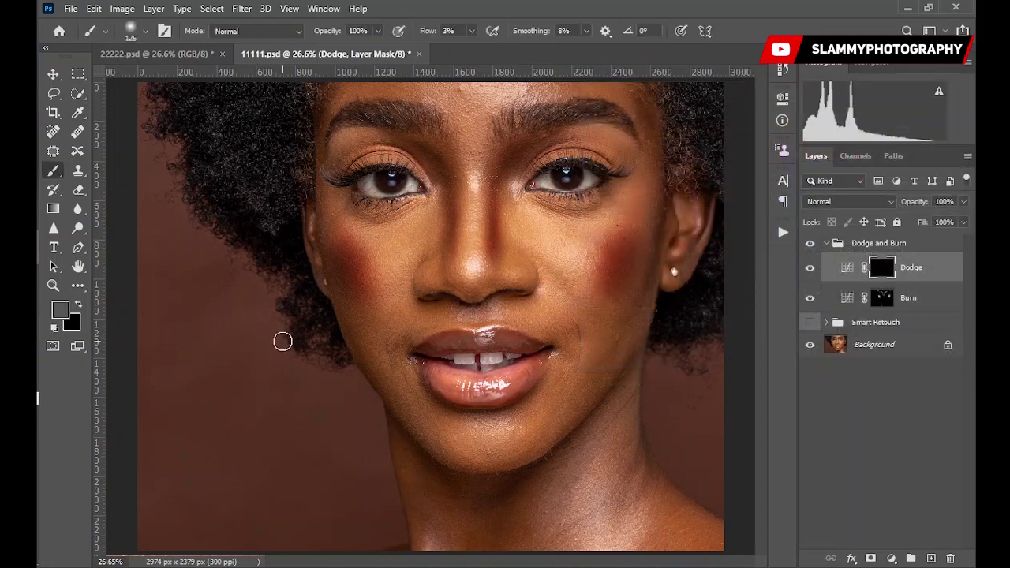
pyautogui.click(79, 304)
pyautogui.click(79, 306)
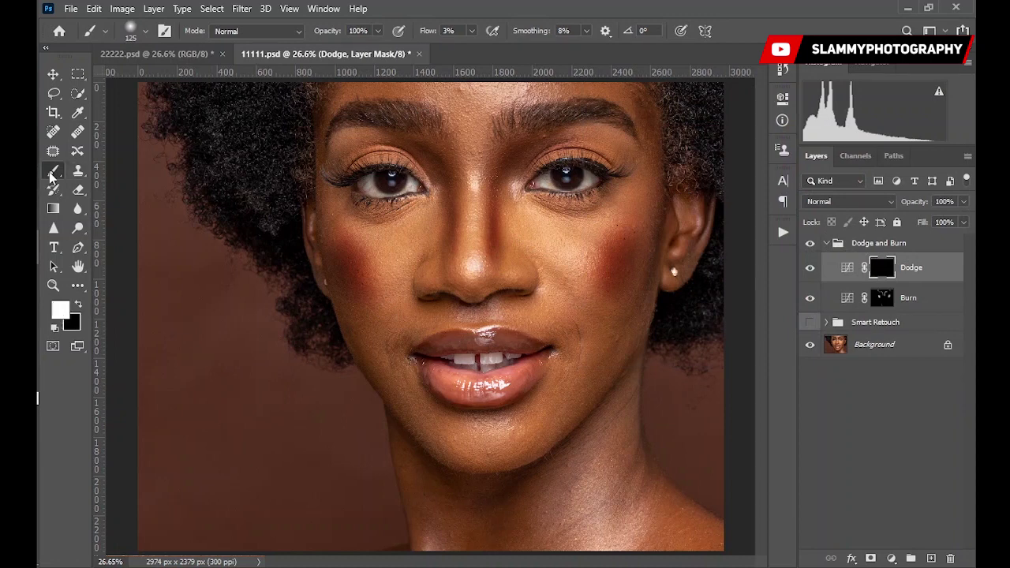
# Step: Brighten the bridge of the nose on the Dodge mask with a 90-pixel white brush at 3% flow
pyautogui.press('[')
pyautogui.press('[')
pyautogui.moveTo(464, 211)
pyautogui.mouseDown()
pyautogui.moveTo(475, 170)
pyautogui.moveTo(474, 247)
pyautogui.mouseUp()
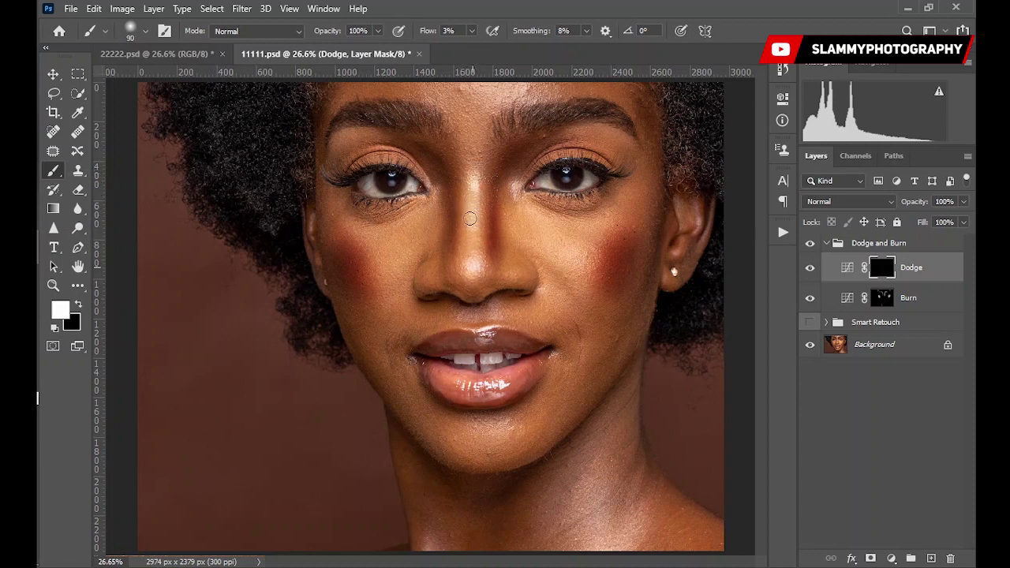
# Step: Dodge the centre of the forehead and the areas under both eyes with a 175-pixel brush at 3% flow
pyautogui.press(']')
pyautogui.press(']')
pyautogui.press(']')
pyautogui.press(']')
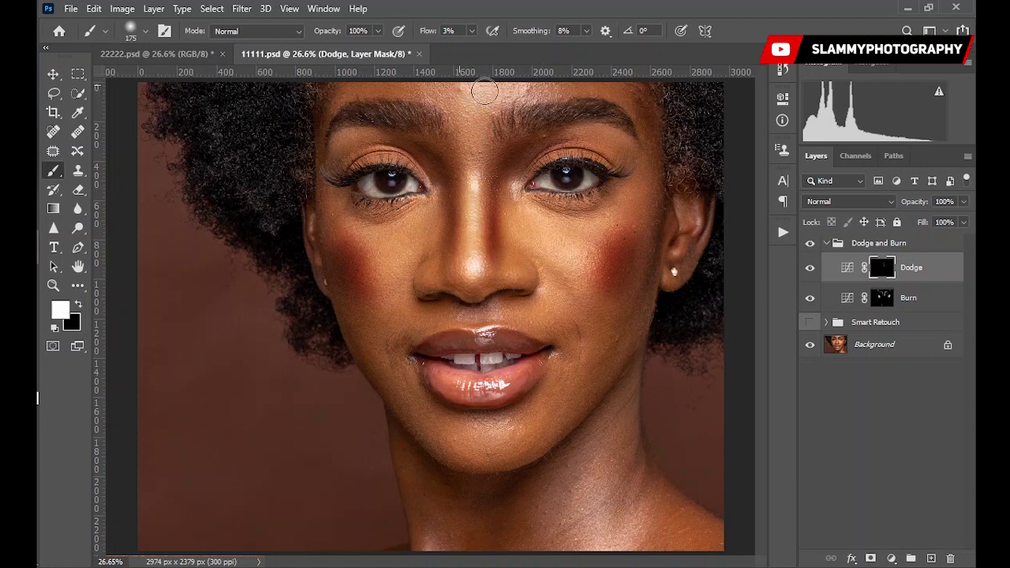
pyautogui.moveTo(485, 91)
pyautogui.mouseDown()
pyautogui.moveTo(478, 116)
pyautogui.moveTo(460, 88)
pyautogui.moveTo(450, 93)
pyautogui.moveTo(525, 93)
pyautogui.mouseUp()
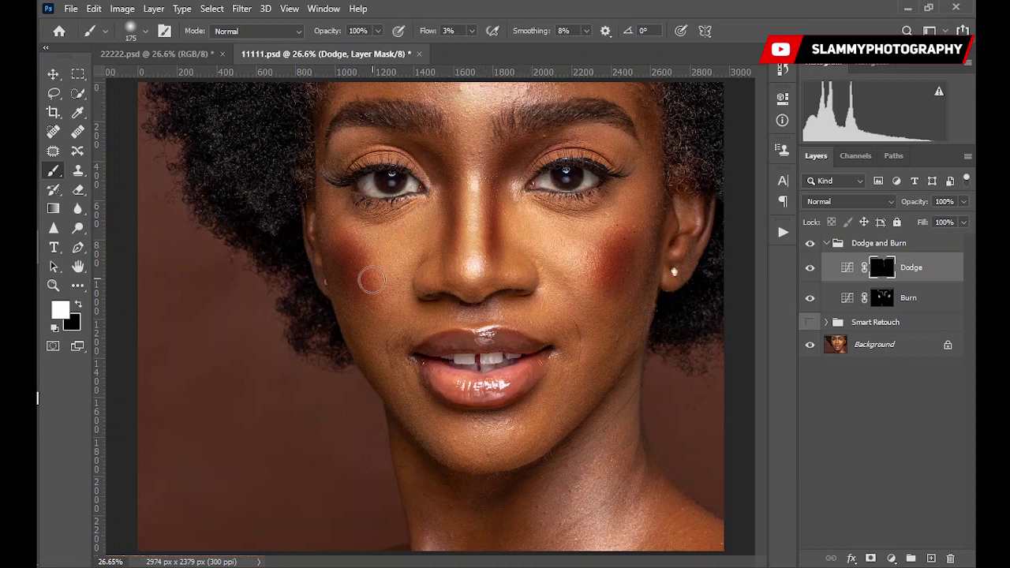
pyautogui.moveTo(372, 279)
pyautogui.mouseDown()
pyautogui.moveTo(389, 237)
pyautogui.moveTo(427, 234)
pyautogui.moveTo(356, 224)
pyautogui.moveTo(415, 217)
pyautogui.moveTo(353, 222)
pyautogui.moveTo(431, 226)
pyautogui.moveTo(346, 216)
pyautogui.moveTo(371, 243)
pyautogui.moveTo(409, 228)
pyautogui.moveTo(360, 216)
pyautogui.moveTo(425, 220)
pyautogui.moveTo(364, 215)
pyautogui.moveTo(426, 211)
pyautogui.moveTo(339, 206)
pyautogui.mouseUp()
pyautogui.moveTo(623, 232)
pyautogui.mouseDown()
pyautogui.moveTo(568, 221)
pyautogui.moveTo(606, 211)
pyautogui.moveTo(535, 215)
pyautogui.moveTo(575, 233)
pyautogui.moveTo(592, 224)
pyautogui.moveTo(549, 220)
pyautogui.moveTo(625, 212)
pyautogui.moveTo(535, 221)
pyautogui.moveTo(616, 211)
pyautogui.moveTo(561, 223)
pyautogui.mouseUp()
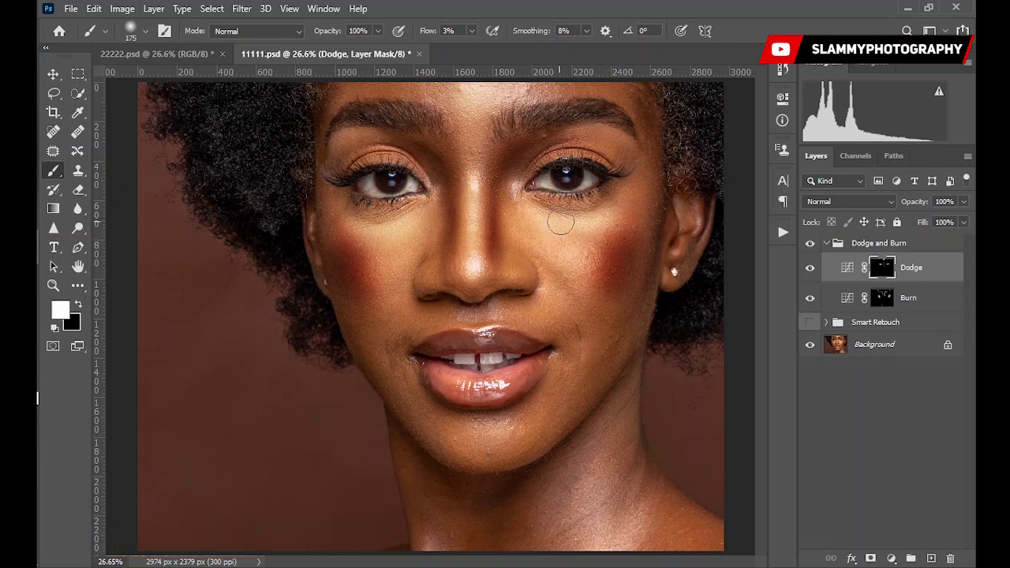
# Step: Brighten the nose bridge and the chin on the Dodge mask with brush sizes around 125 to 150 pixels
pyautogui.press('[')
pyautogui.press('[')
pyautogui.press('[')
pyautogui.press('[')
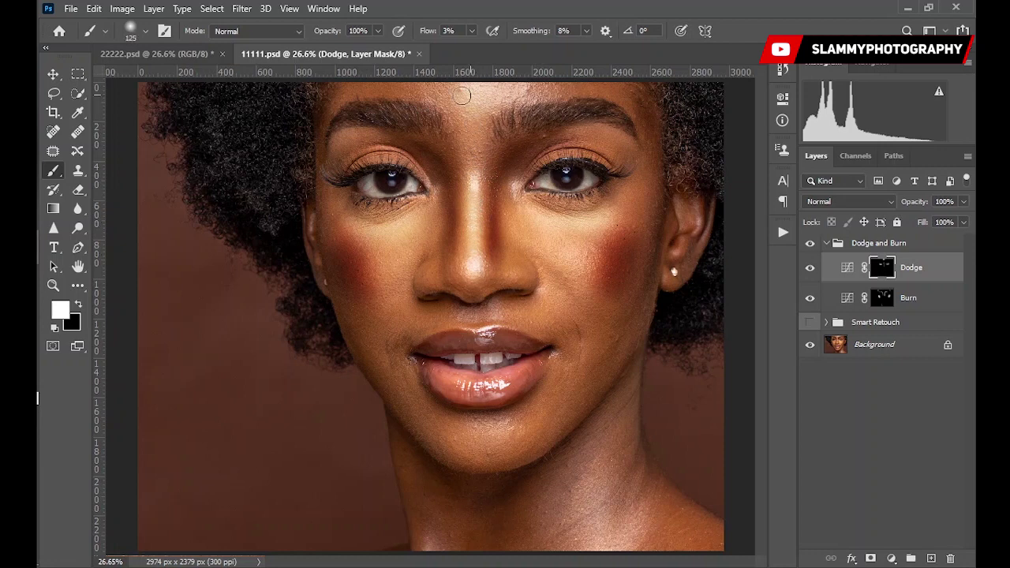
pyautogui.press(']')
pyautogui.press(']')
pyautogui.press('[')
pyautogui.press('[')
pyautogui.press('[')
pyautogui.press('[')
pyautogui.press(']')
pyautogui.press(']')
pyautogui.press(']')
pyautogui.press(']')
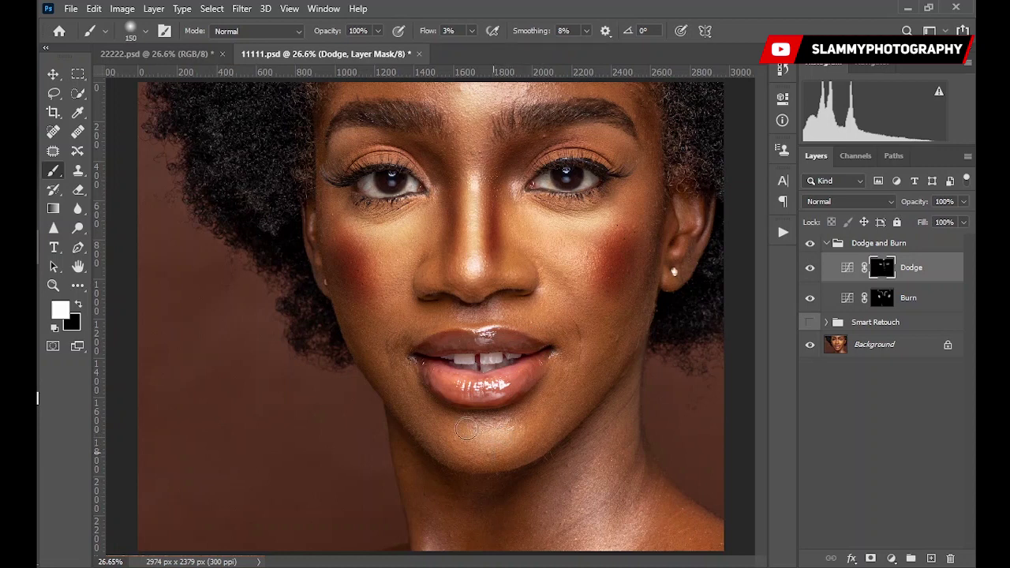
# Step: Dodge the highlights on the neck and collarbone with the brush enlarged to 250 and 300 pixels
pyautogui.press(']')
pyautogui.press(']')
pyautogui.press(']')
pyautogui.press(']')
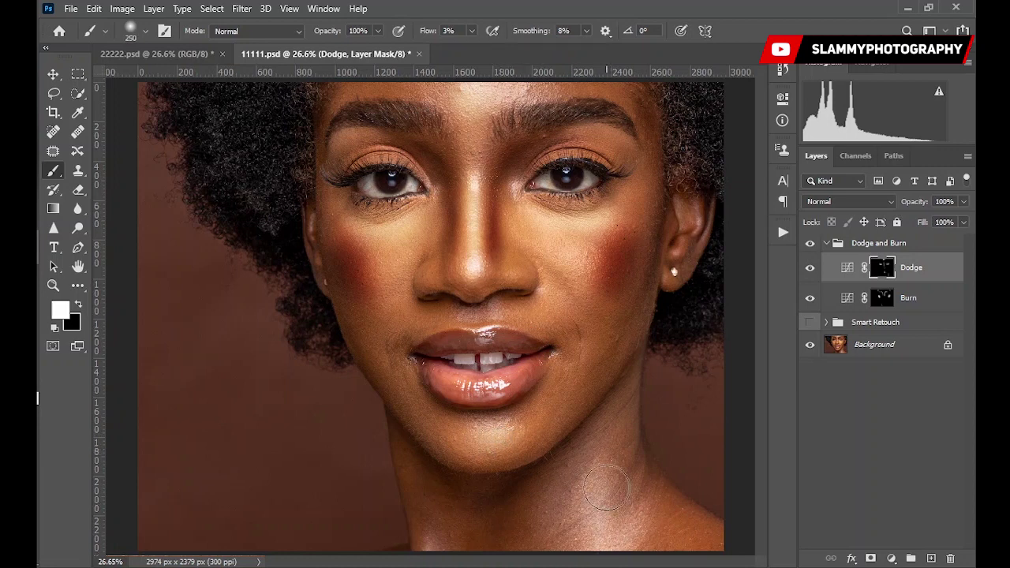
pyautogui.moveTo(584, 560)
pyautogui.mouseDown()
pyautogui.moveTo(609, 525)
pyautogui.moveTo(646, 544)
pyautogui.mouseUp()
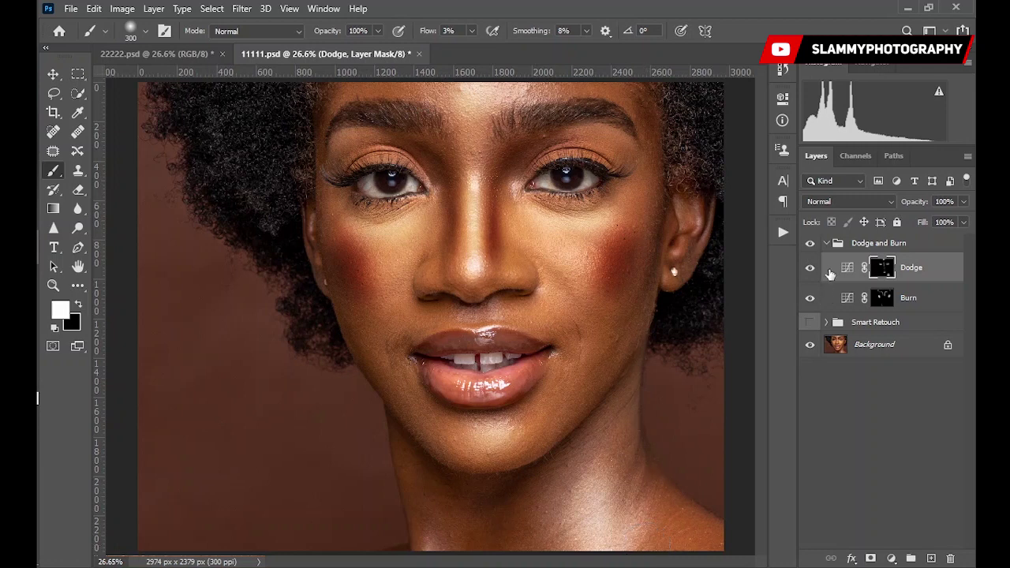
# Step: Make the Smart Retouch group visible and feather the Dodge layer's mask by 60 px
pyautogui.click(809, 323)
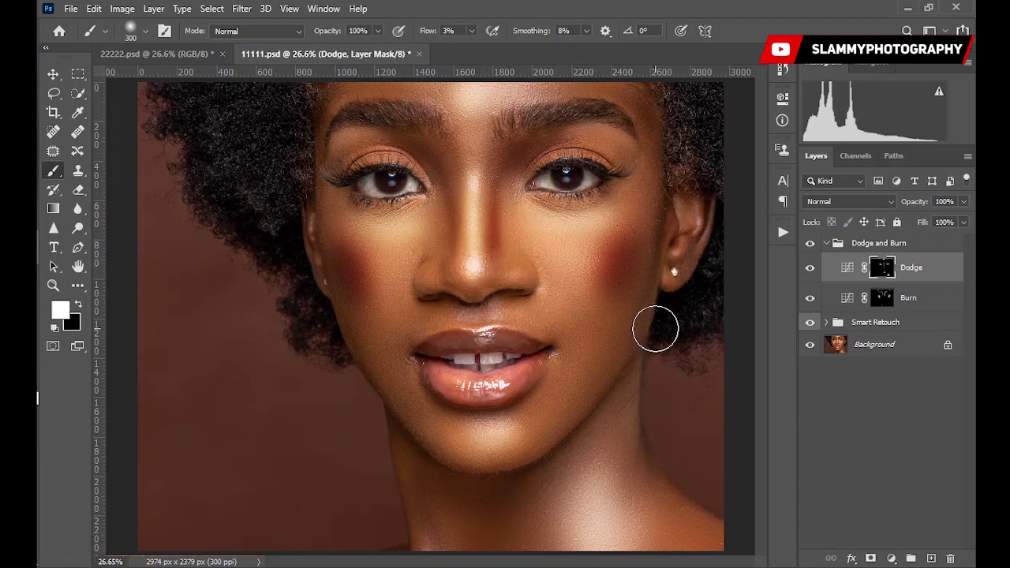
pyautogui.click(784, 121)
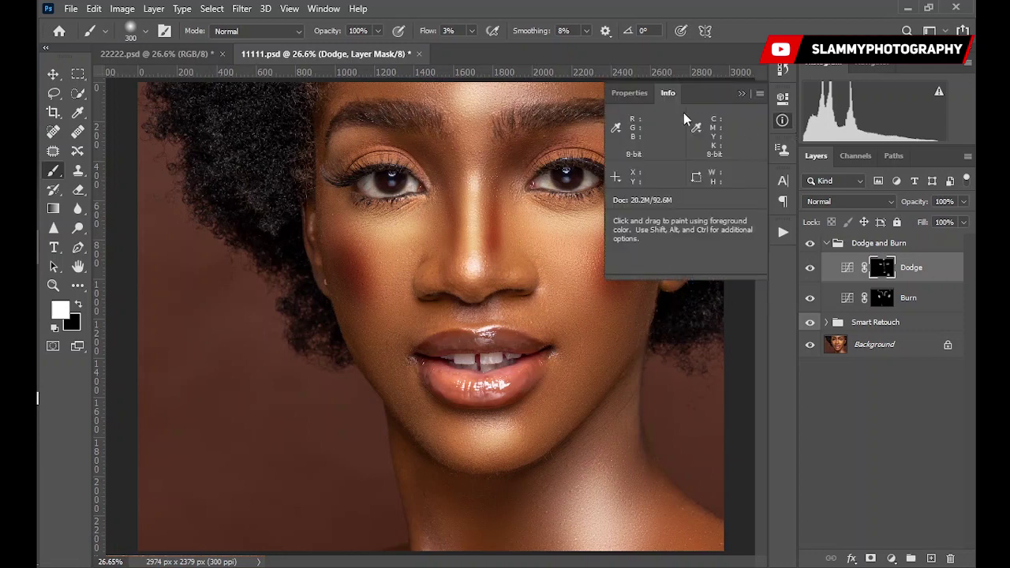
pyautogui.click(623, 93)
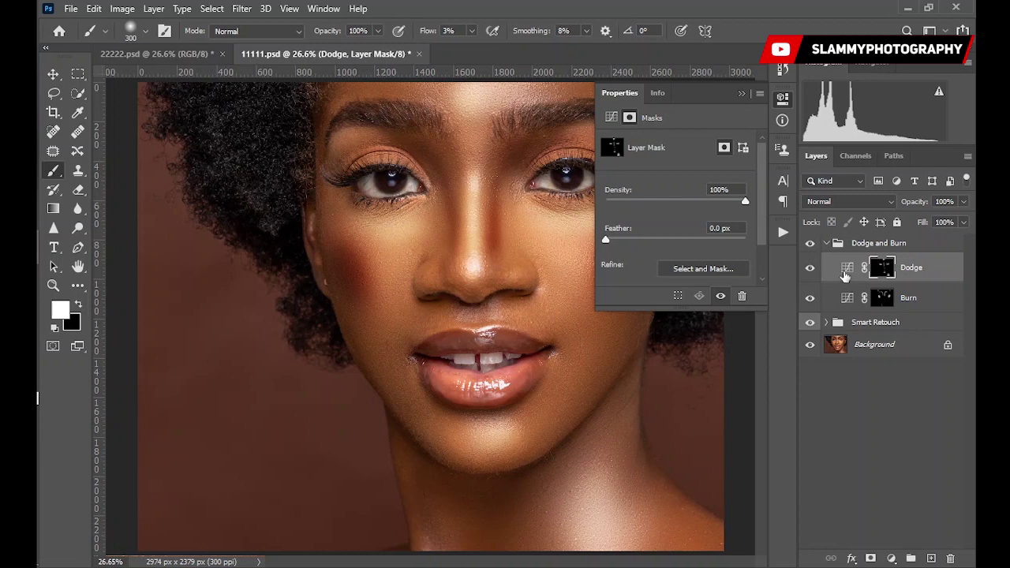
pyautogui.click(846, 271)
pyautogui.click(883, 269)
pyautogui.write('60')
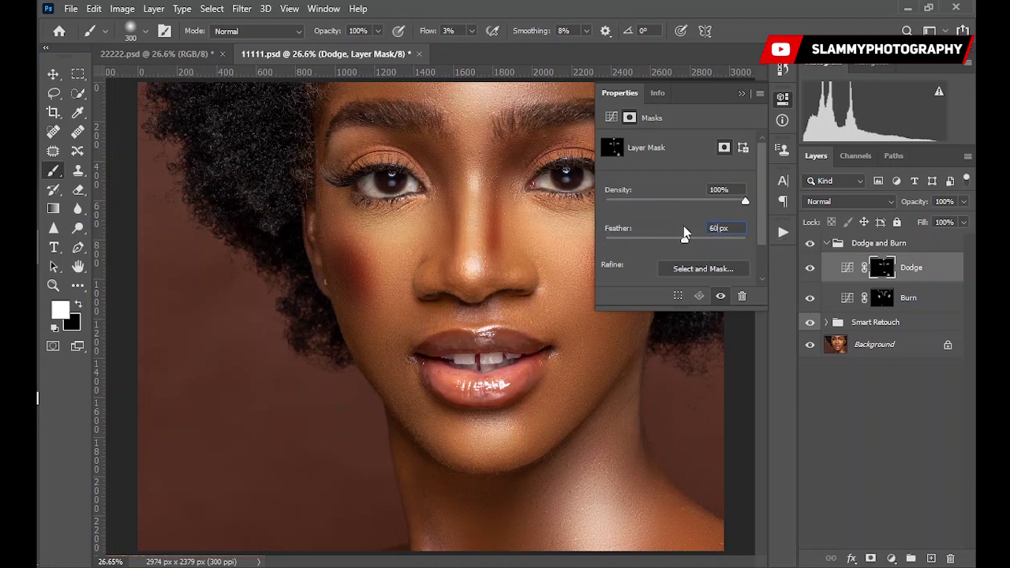
# Step: Feather the Burn layer's mask by 60 px and close the mask properties
pyautogui.click(882, 298)
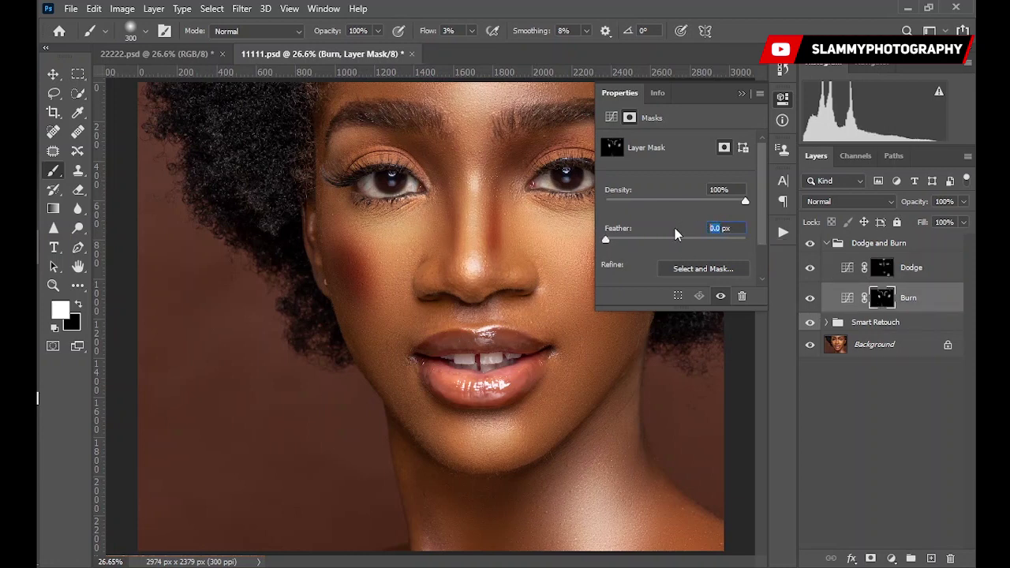
pyautogui.write('60')
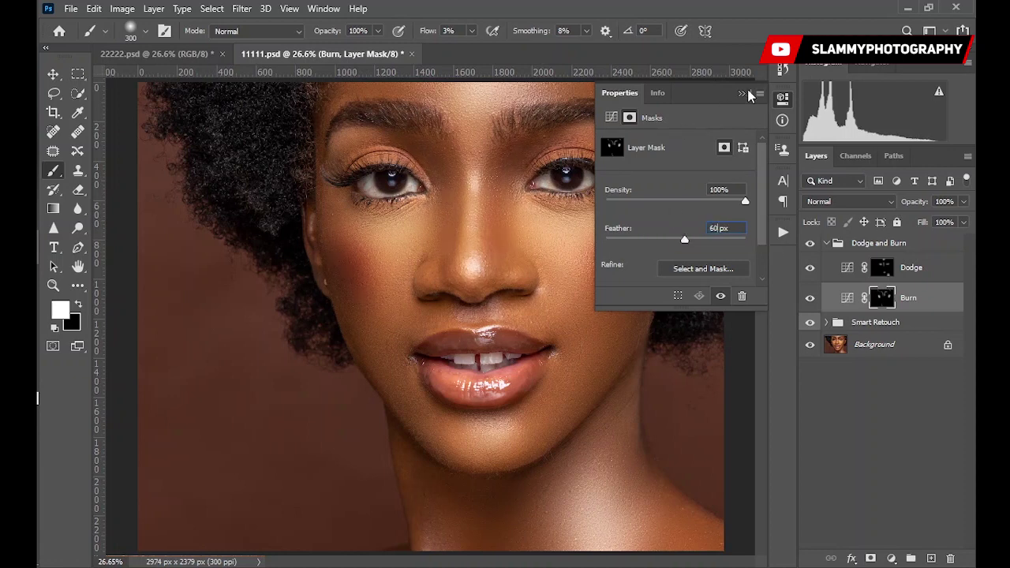
pyautogui.click(742, 93)
# Step: Collapse the Dodge and Burn group and toggle its visibility to compare the portrait with and without contouring
pyautogui.click(831, 244)
pyautogui.click(826, 243)
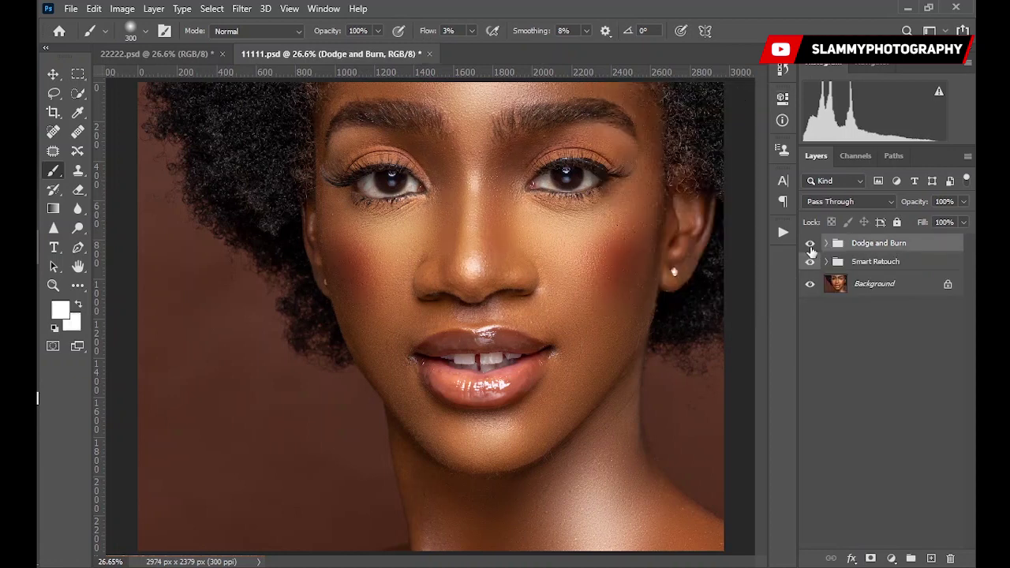
pyautogui.click(809, 244)
pyautogui.click(809, 245)
# Step: Add a Color Lookup adjustment layer above the groups and load Slammy Special LUTs Packs (5).cube as its 3DLUT file
pyautogui.click(891, 558)
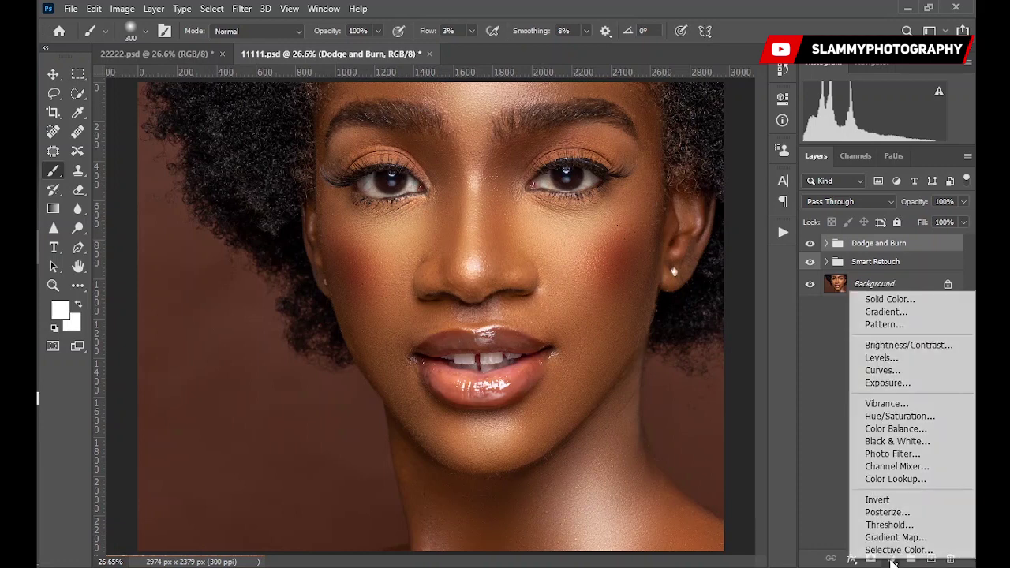
pyautogui.click(896, 479)
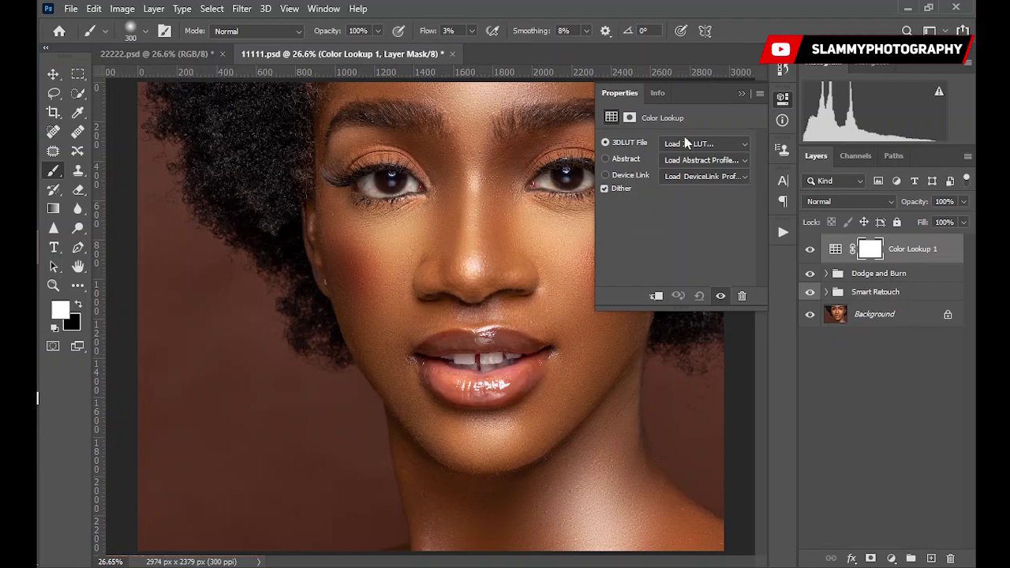
pyautogui.click(687, 143)
pyautogui.click(707, 11)
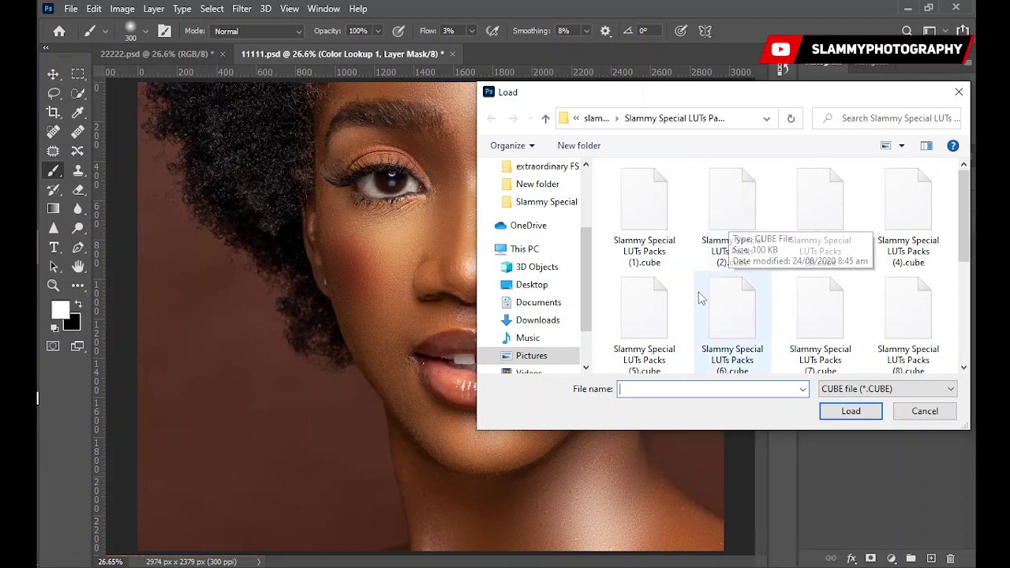
pyautogui.click(665, 324)
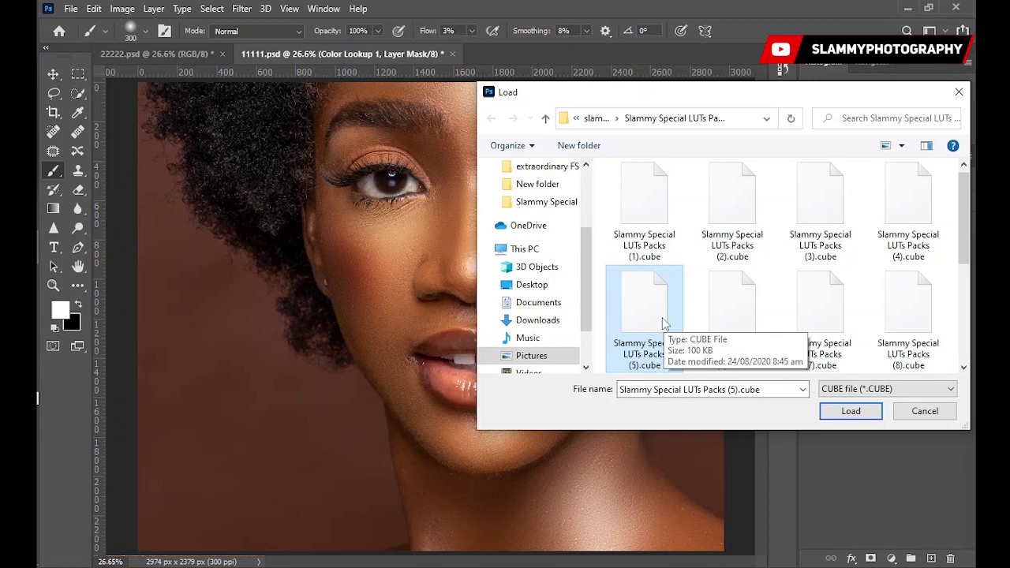
pyautogui.click(851, 411)
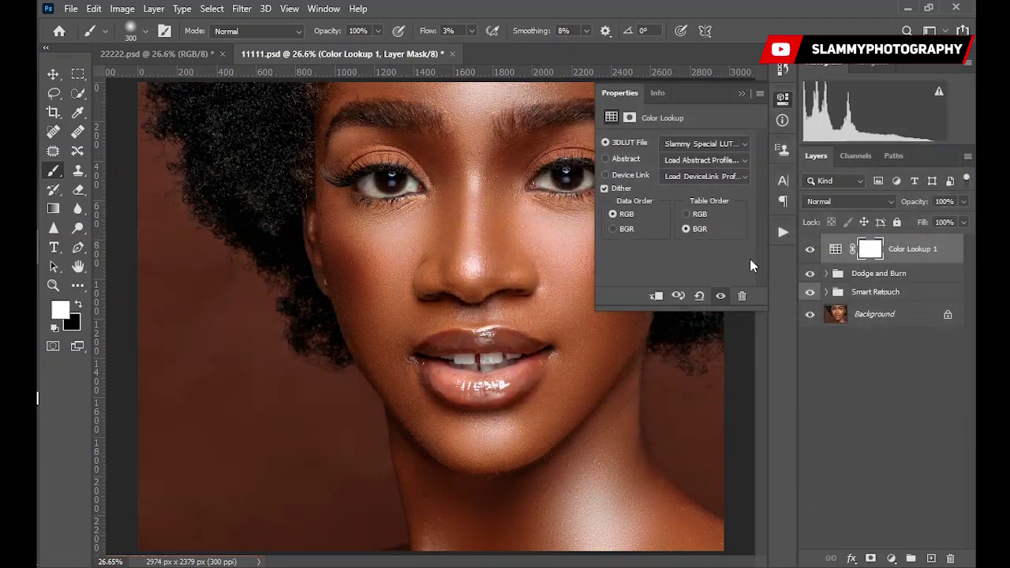
pyautogui.click(742, 94)
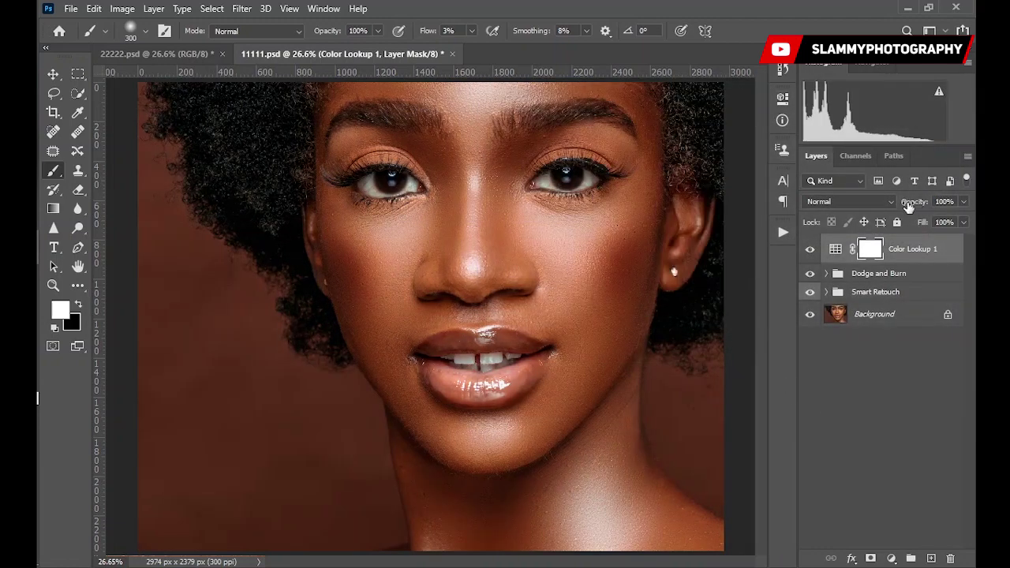
# Step: Lower the Color Lookup layer's opacity to 50% and toggle the layer to compare its effect
pyautogui.moveTo(908, 203); pyautogui.dragTo(874, 221)
pyautogui.click(810, 251)
pyautogui.click(809, 251)
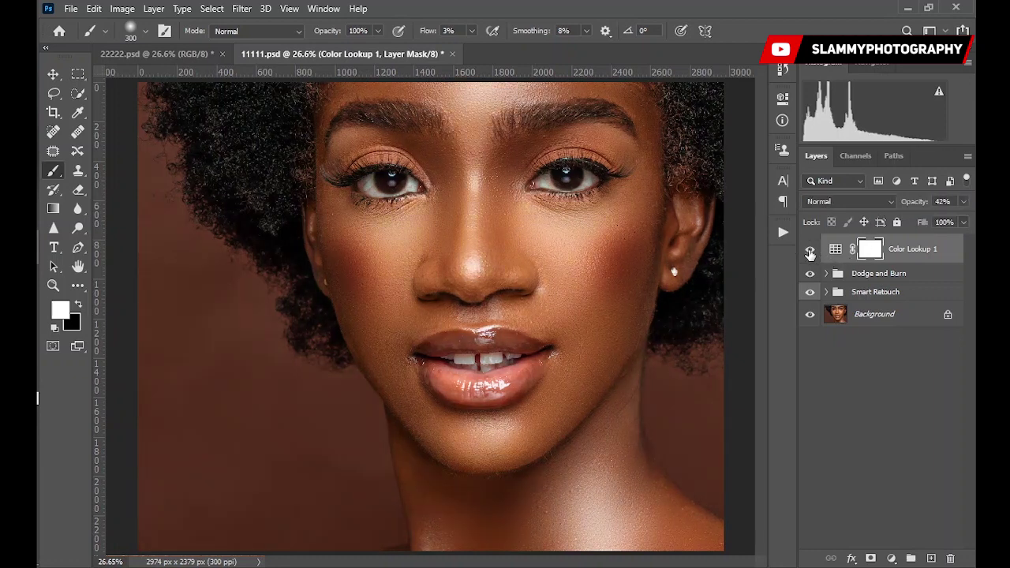
pyautogui.moveTo(909, 203); pyautogui.dragTo(915, 204)
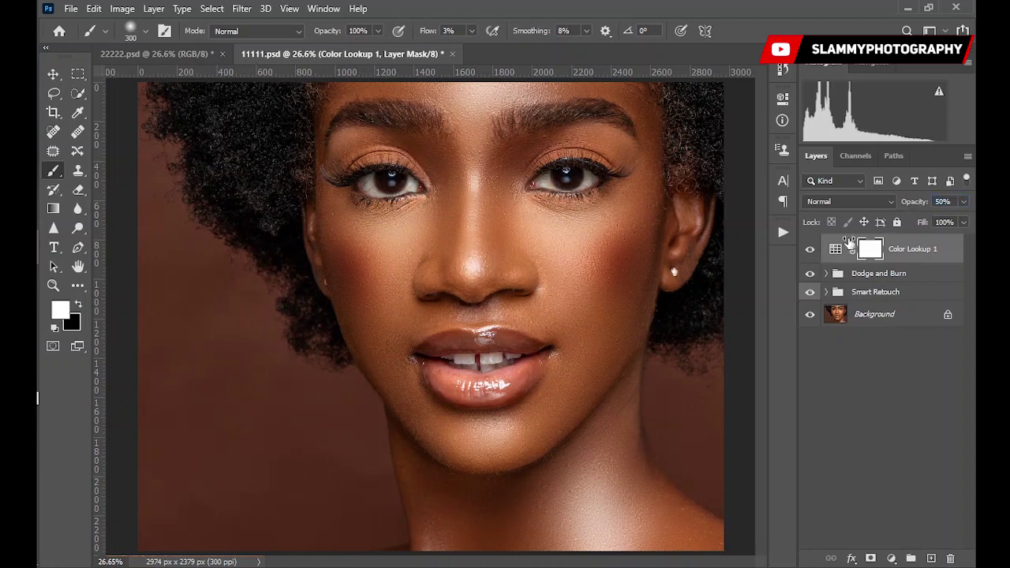
pyautogui.click(808, 254)
pyautogui.click(808, 253)
# Step: Run the Enrich Skin tone action from the Slammy Retouch Pack
pyautogui.click(783, 231)
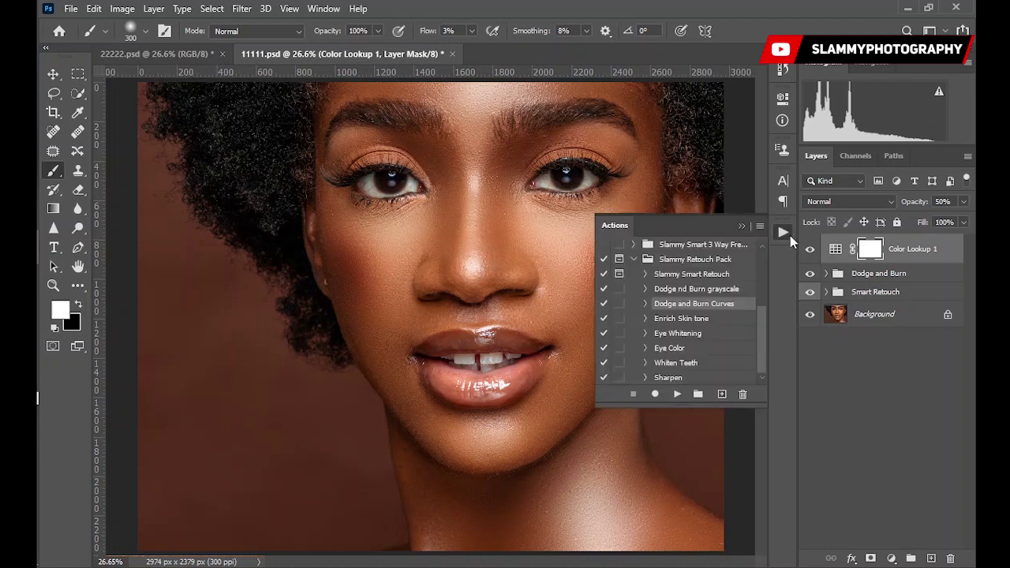
pyautogui.click(684, 319)
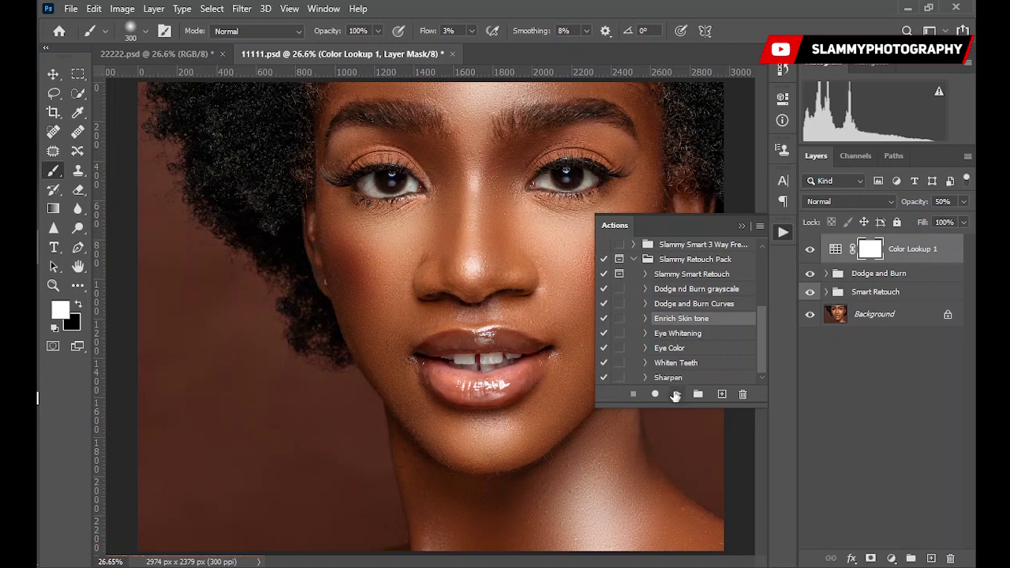
pyautogui.click(675, 395)
pyautogui.click(742, 225)
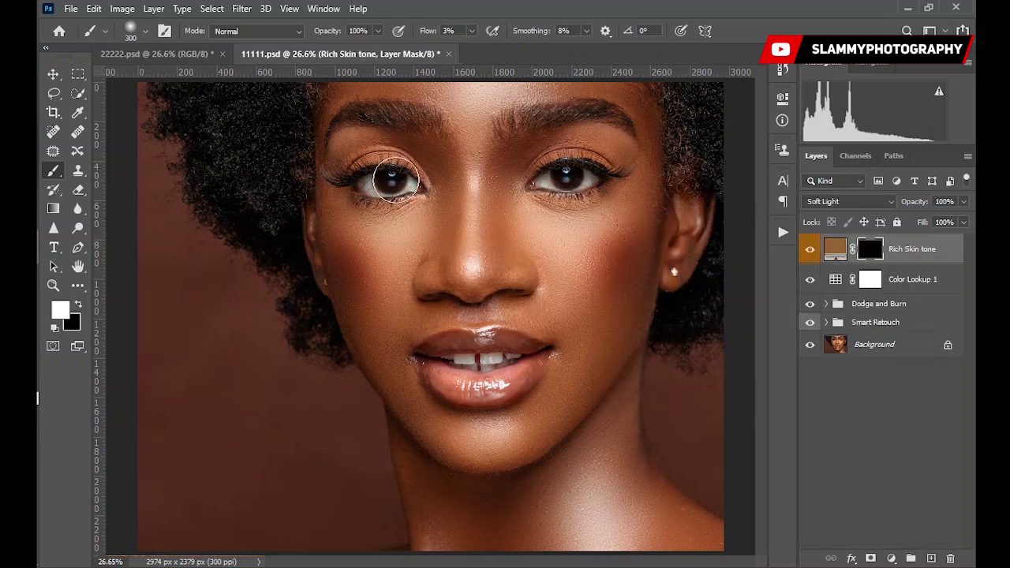
# Step: Paint white over the centre of the face on the Rich Skin tone mask with an 800-pixel brush at 3% flow
pyautogui.press(']')
pyautogui.press(']')
pyautogui.press(']')
pyautogui.press(']')
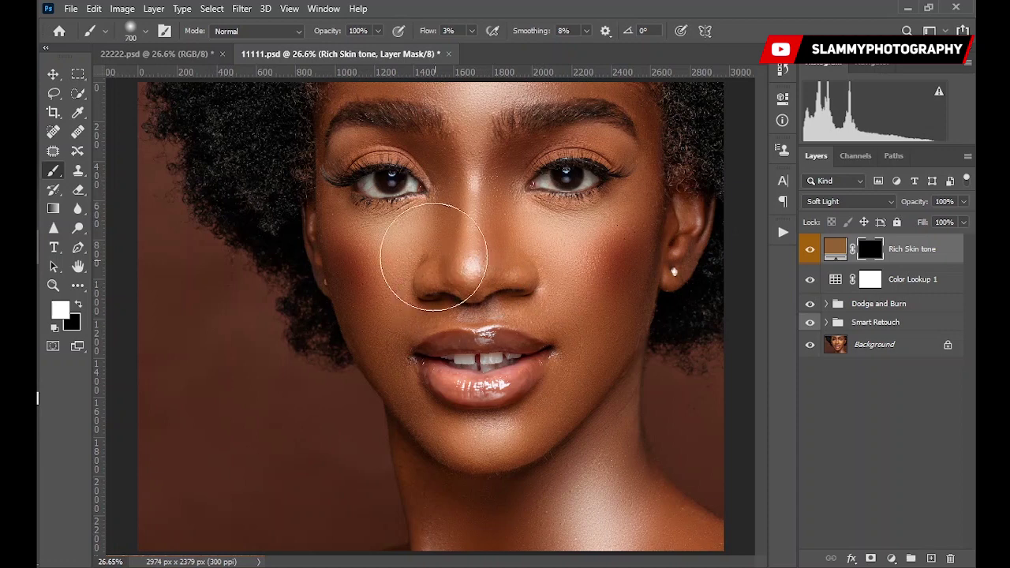
pyautogui.press(']')
pyautogui.moveTo(433, 257)
pyautogui.mouseDown()
pyautogui.moveTo(474, 379)
pyautogui.moveTo(463, 169)
pyautogui.moveTo(466, 205)
pyautogui.mouseUp()
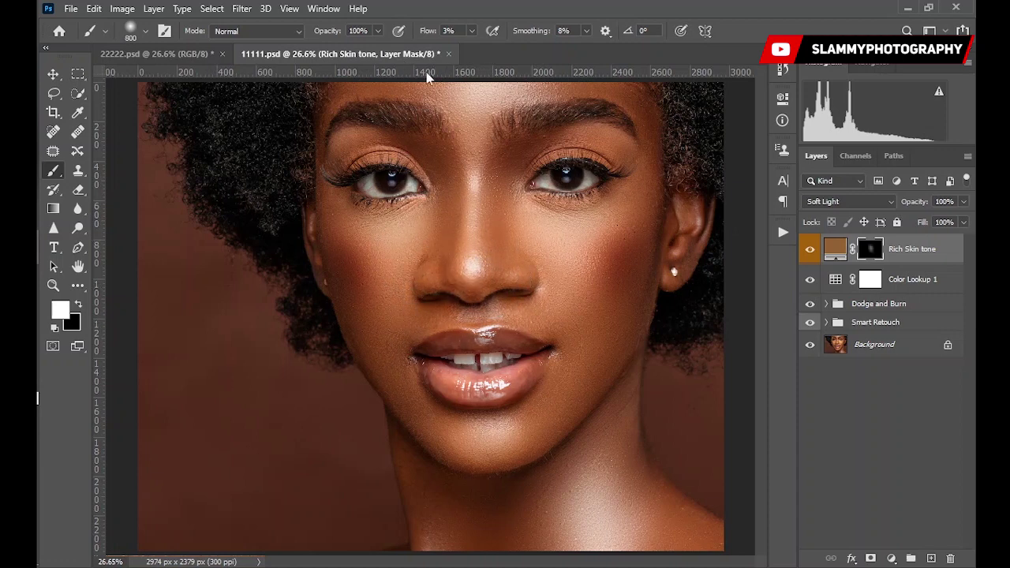
# Step: Raise the brush flow to 43% and paint the face and neck skin on the Rich Skin tone mask with a 900-pixel brush
pyautogui.click(448, 31)
pyautogui.write('43')
pyautogui.press('Return')
pyautogui.press(']')
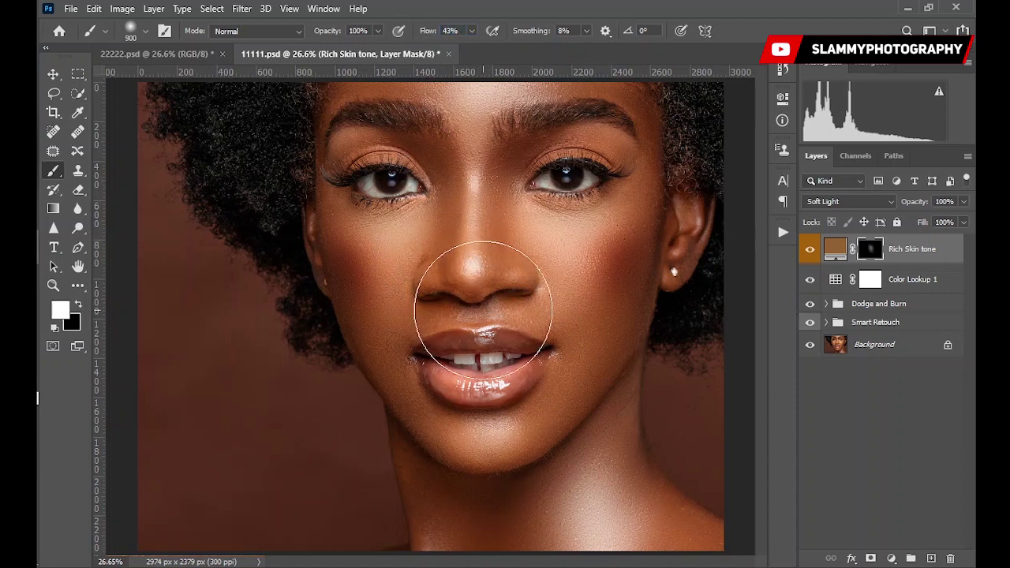
pyautogui.moveTo(483, 310)
pyautogui.mouseDown()
pyautogui.moveTo(482, 206)
pyautogui.moveTo(490, 373)
pyautogui.moveTo(450, 358)
pyautogui.moveTo(388, 243)
pyautogui.moveTo(401, 138)
pyautogui.moveTo(411, 149)
pyautogui.moveTo(414, 282)
pyautogui.moveTo(440, 308)
pyautogui.moveTo(460, 254)
pyautogui.moveTo(502, 422)
pyautogui.moveTo(512, 419)
pyautogui.moveTo(514, 372)
pyautogui.moveTo(587, 138)
pyautogui.moveTo(552, 235)
pyautogui.moveTo(483, 105)
pyautogui.moveTo(467, 329)
pyautogui.moveTo(518, 535)
pyautogui.moveTo(542, 491)
pyautogui.moveTo(573, 502)
pyautogui.moveTo(652, 565)
pyautogui.mouseUp()
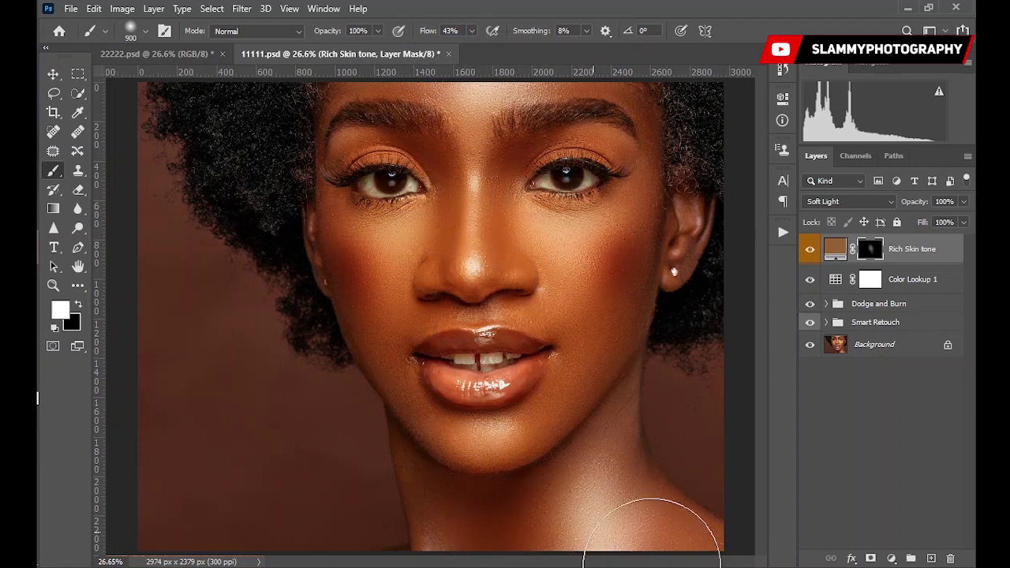
# Step: Paint white over the neck and shoulder on the Rich Skin tone mask with a 500- to 600-pixel brush
pyautogui.press('[')
pyautogui.press('[')
pyautogui.press('[')
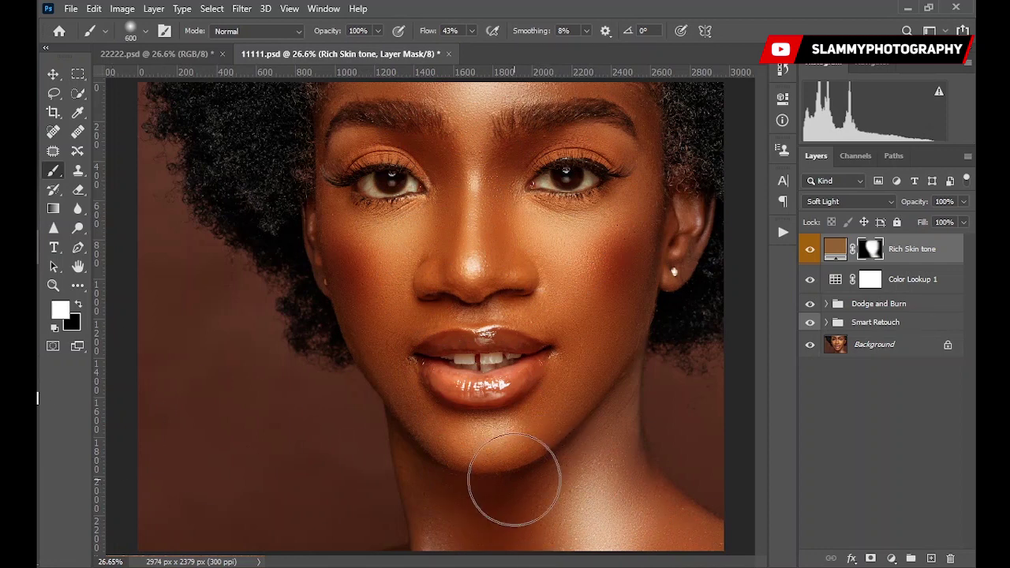
pyautogui.press('[')
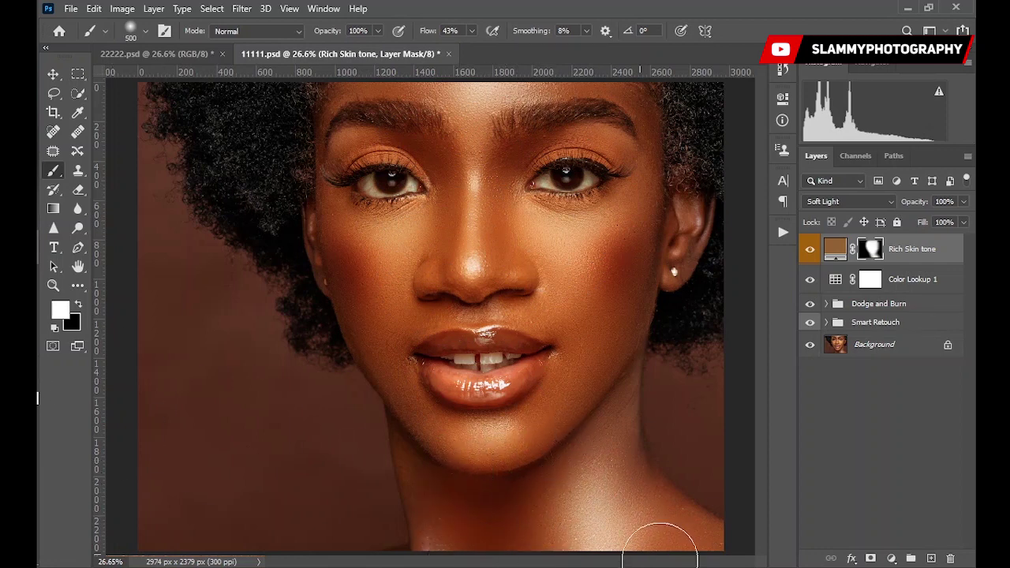
pyautogui.press(']')
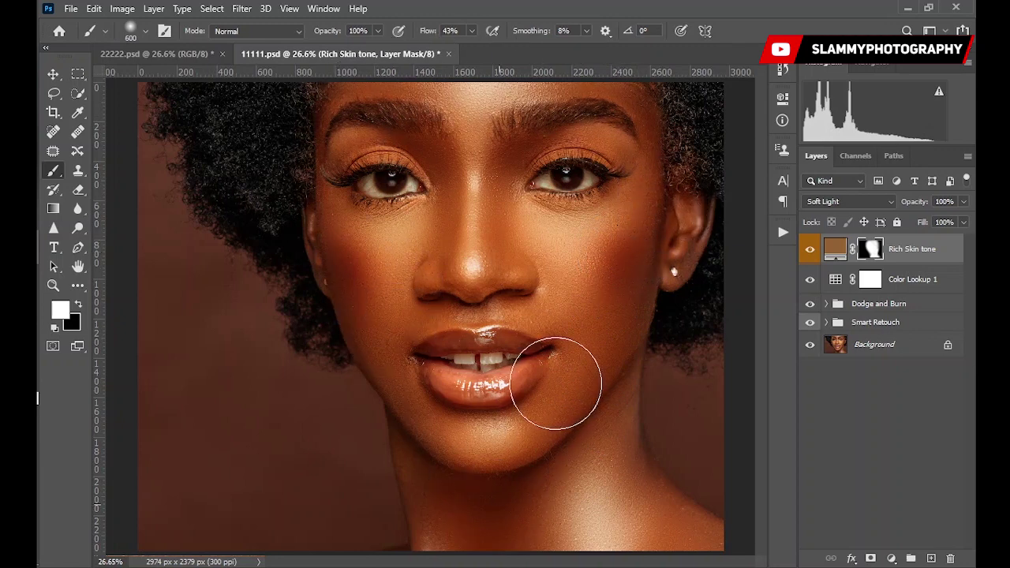
# Step: Reduce the brush to 70 pixels and paint white around the visible ear on the Rich Skin tone mask
pyautogui.press('[')
pyautogui.press('[')
pyautogui.press('[')
pyautogui.press('[')
pyautogui.press('[')
pyautogui.press('[')
pyautogui.press('[')
pyautogui.press('[')
pyautogui.press('[')
pyautogui.press('[')
pyautogui.press('[')
pyautogui.press('[')
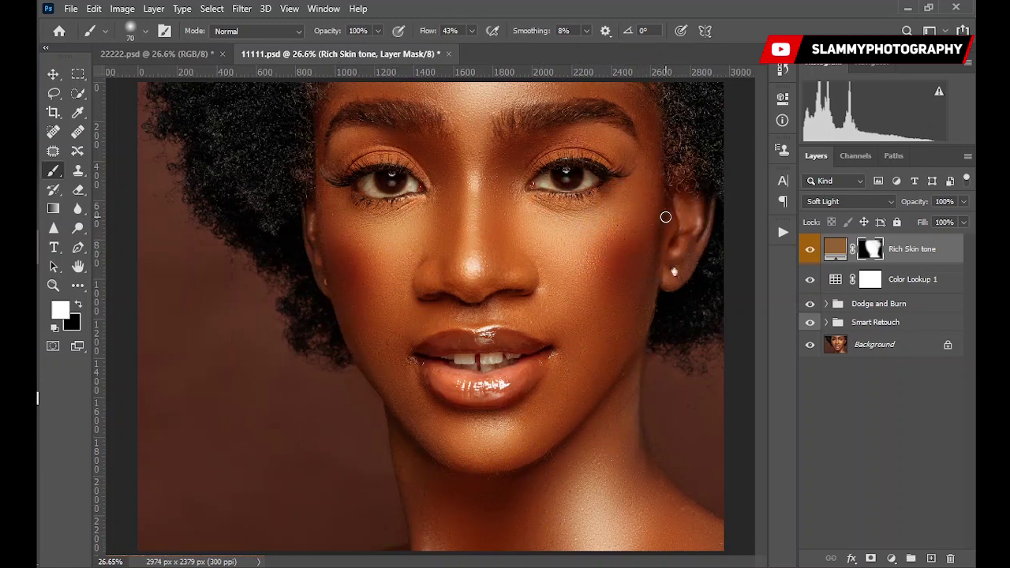
# Step: Check the Rich Skin tone mask as an overlay and paint black over both eyes with a 100-pixel brush
pyautogui.press(']')
pyautogui.press(']')
pyautogui.press(']')
pyautogui.press('x')
pyautogui.press('\\')
pyautogui.press('x')
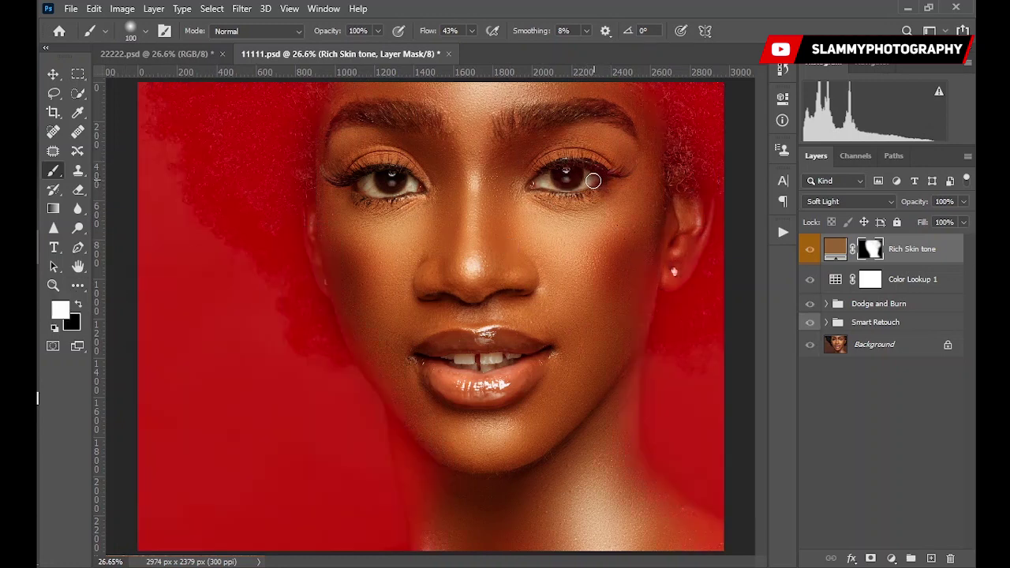
pyautogui.press('\\')
pyautogui.press('x')
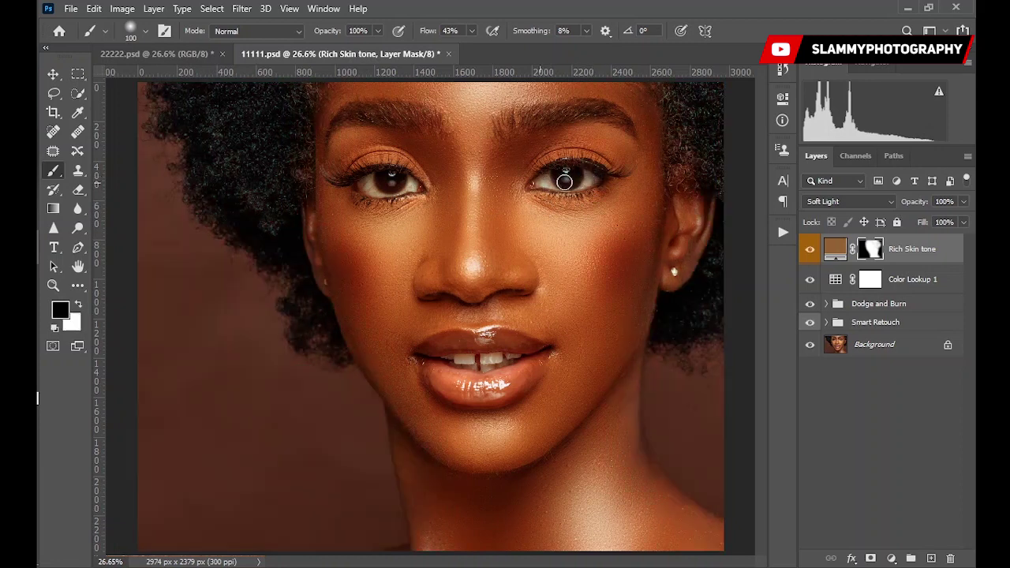
pyautogui.moveTo(544, 177); pyautogui.dragTo(587, 178)
pyautogui.moveTo(419, 186)
pyautogui.mouseDown()
pyautogui.moveTo(356, 180)
pyautogui.moveTo(418, 184)
pyautogui.moveTo(362, 187)
pyautogui.moveTo(414, 188)
pyautogui.moveTo(363, 185)
pyautogui.moveTo(399, 184)
pyautogui.mouseUp()
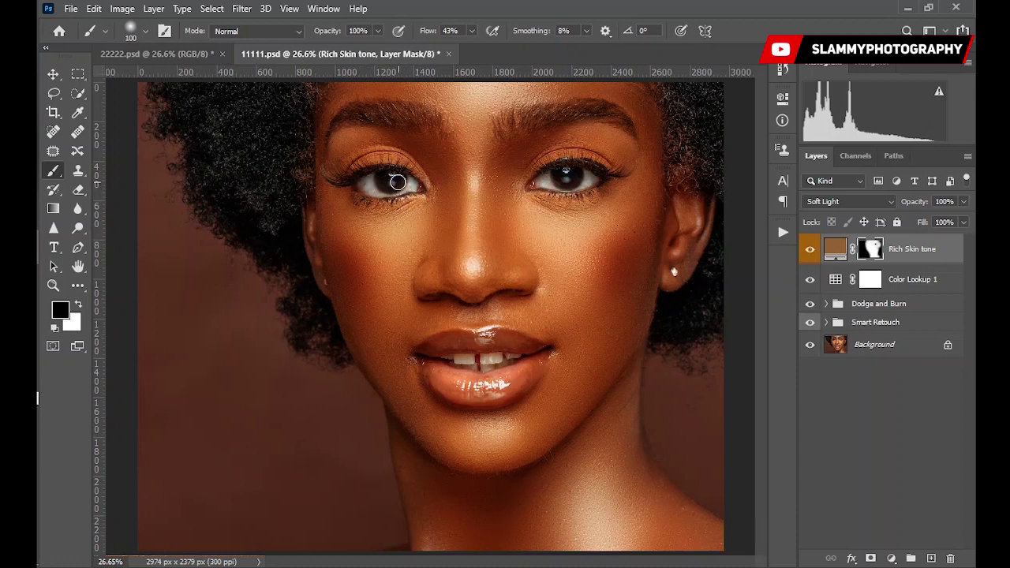
# Step: Show the mask overlay and paint black over the teeth on the Rich Skin tone mask with a 90-pixel brush
pyautogui.press('[')
pyautogui.press('x')
pyautogui.press('\\')
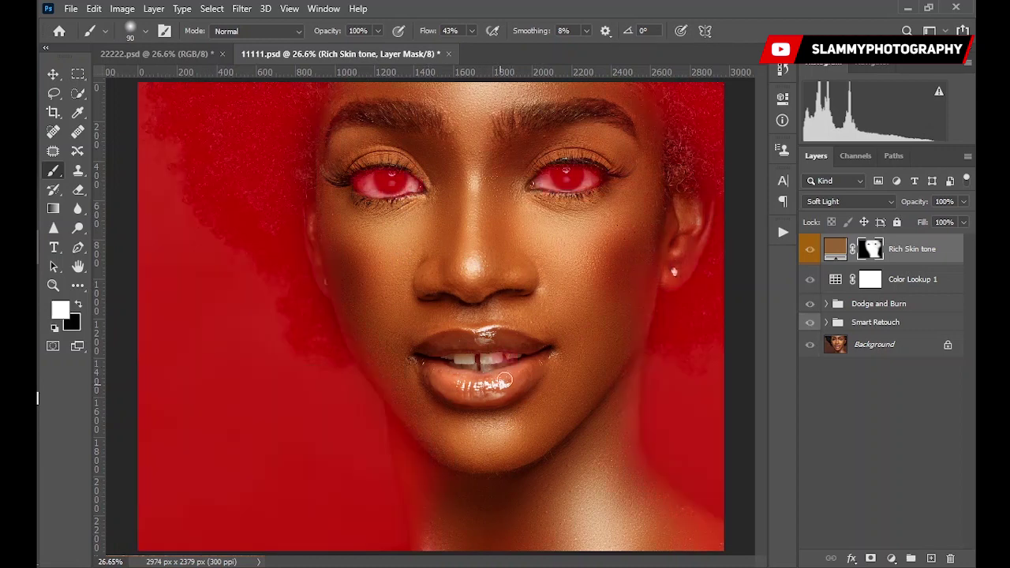
pyautogui.press('x')
pyautogui.moveTo(510, 356); pyautogui.dragTo(452, 361)
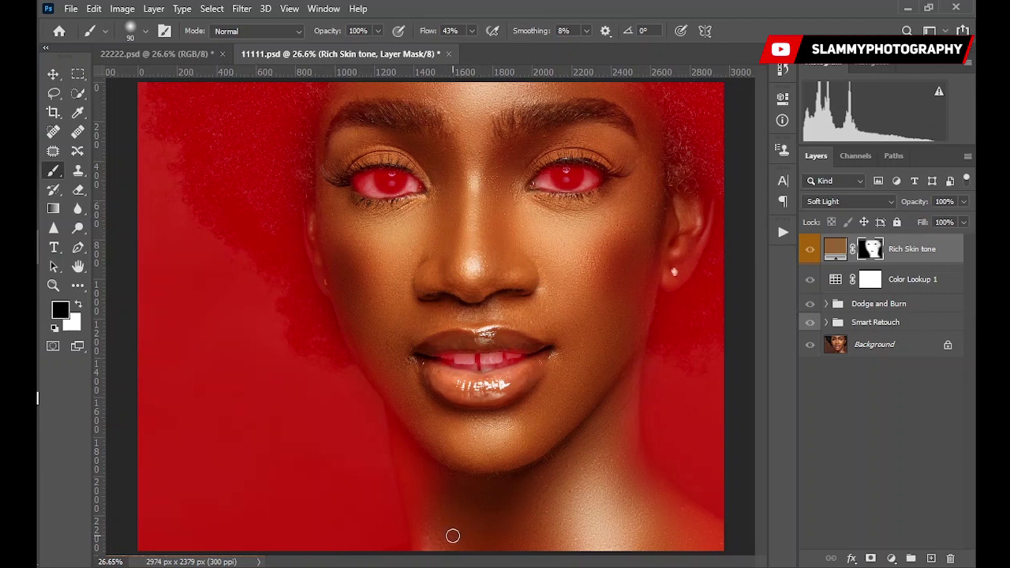
# Step: Paint white over the remaining neck, shoulder and ear areas with a 250-pixel brush and hide the mask overlay
pyautogui.press('x')
pyautogui.press(']')
pyautogui.press(']')
pyautogui.press(']')
pyautogui.press(']')
pyautogui.press(']')
pyautogui.press(']')
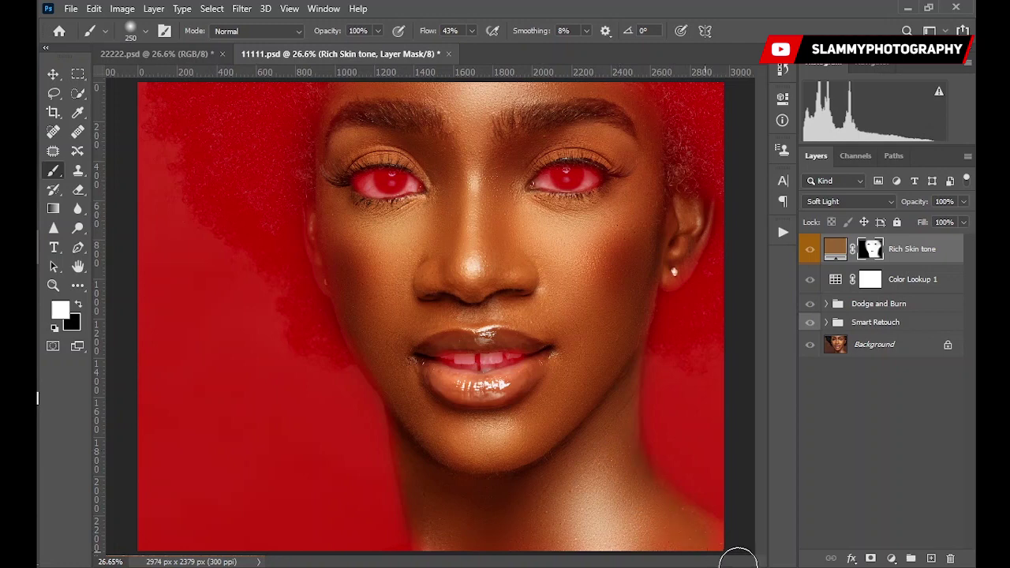
pyautogui.press('\\')
pyautogui.press('x')
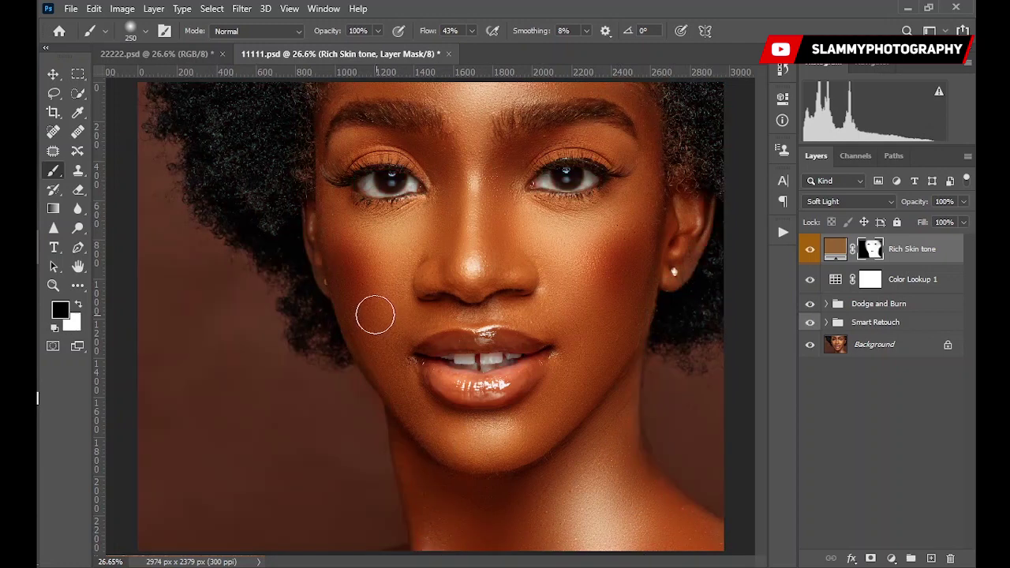
pyautogui.press('x')
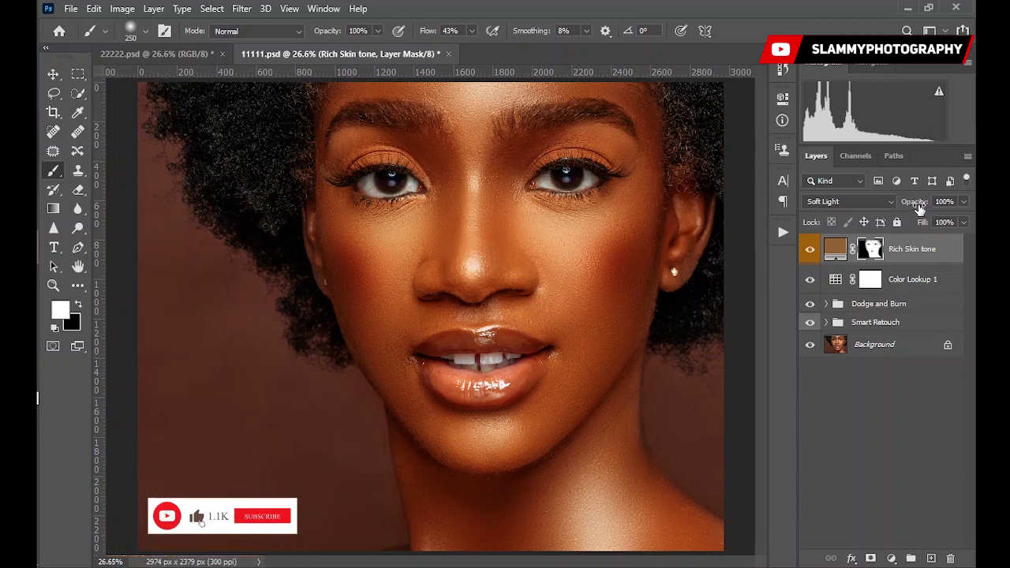
# Step: Lower the Rich Skin tone layer's opacity to 50% and toggle the layer to compare its effect
pyautogui.moveTo(915, 204); pyautogui.dragTo(882, 224)
pyautogui.click(808, 251)
pyautogui.click(809, 251)
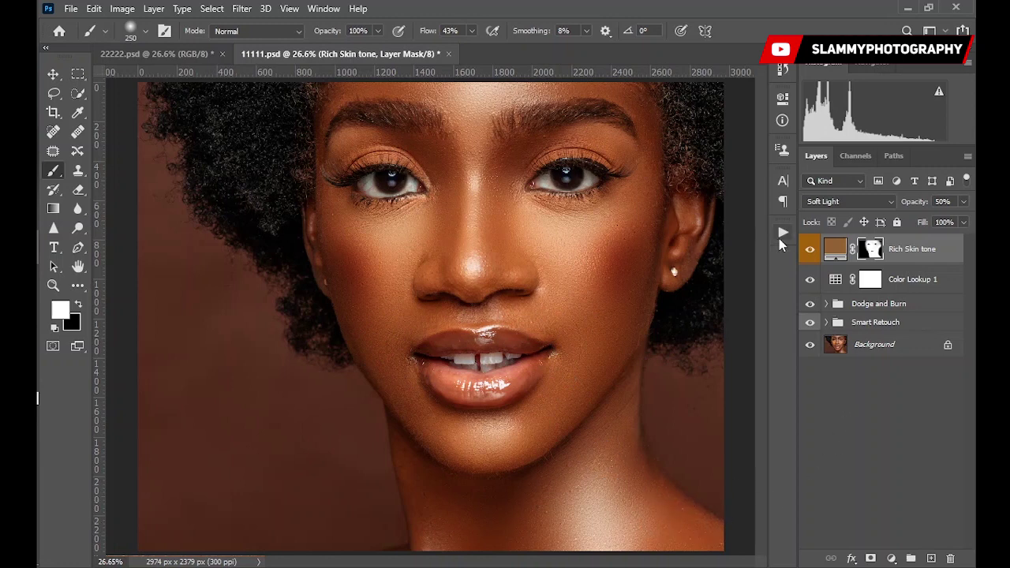
# Step: Run the Eye Whitening, Eye Color and Whiten Teeth actions from the Slammy Retouch Pack
pyautogui.click(783, 233)
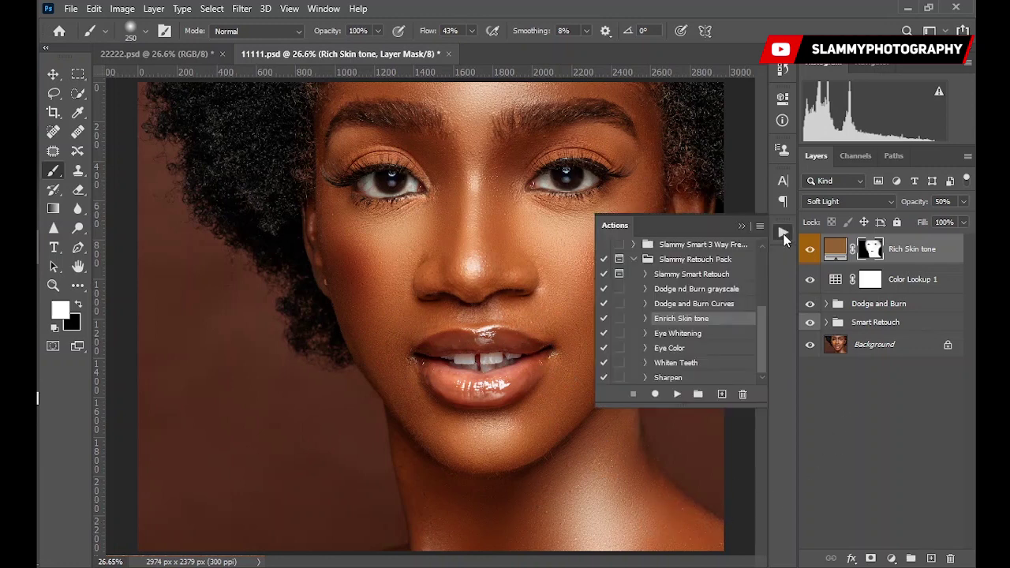
pyautogui.click(690, 333)
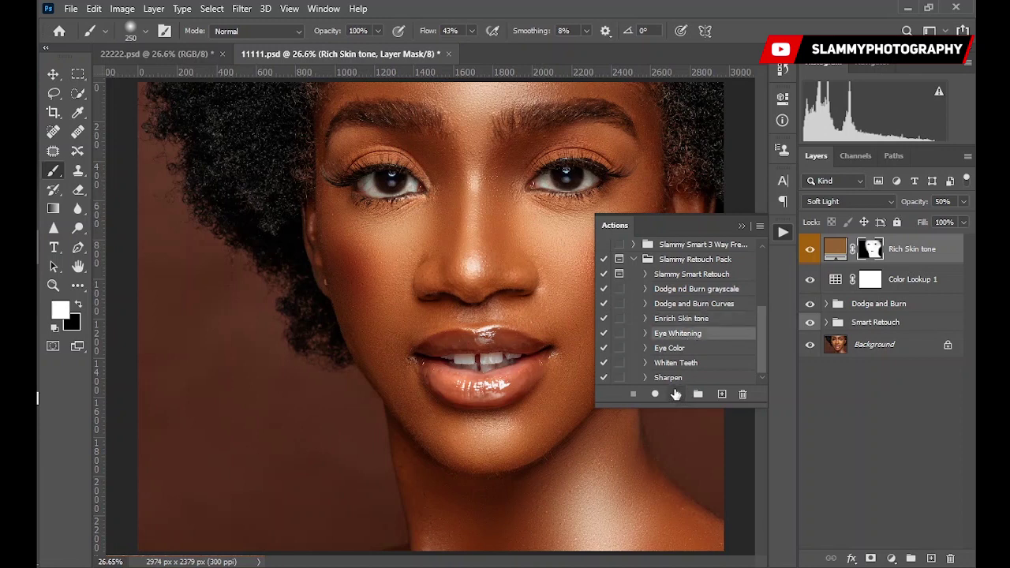
pyautogui.click(675, 394)
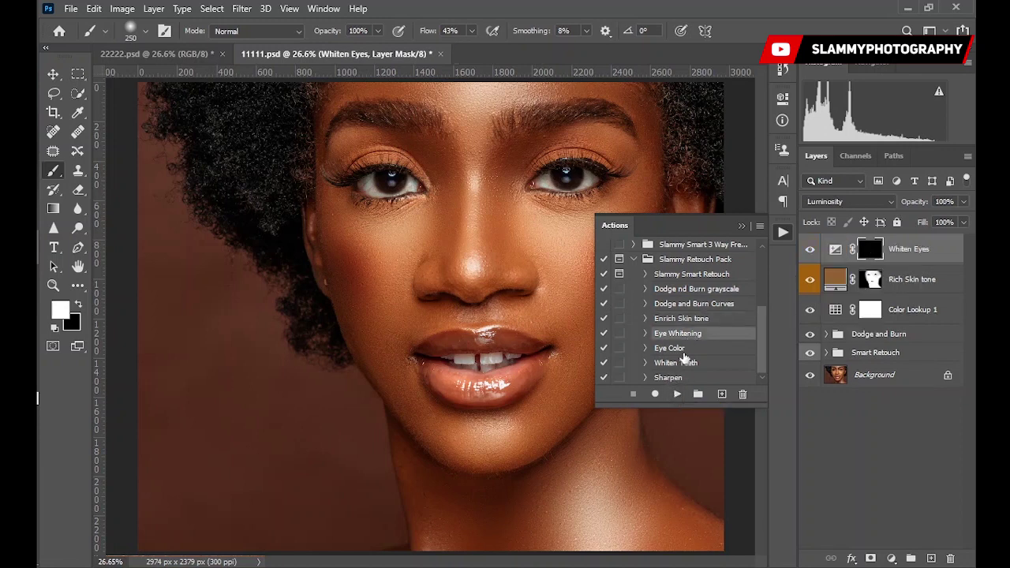
pyautogui.click(680, 350)
pyautogui.click(677, 394)
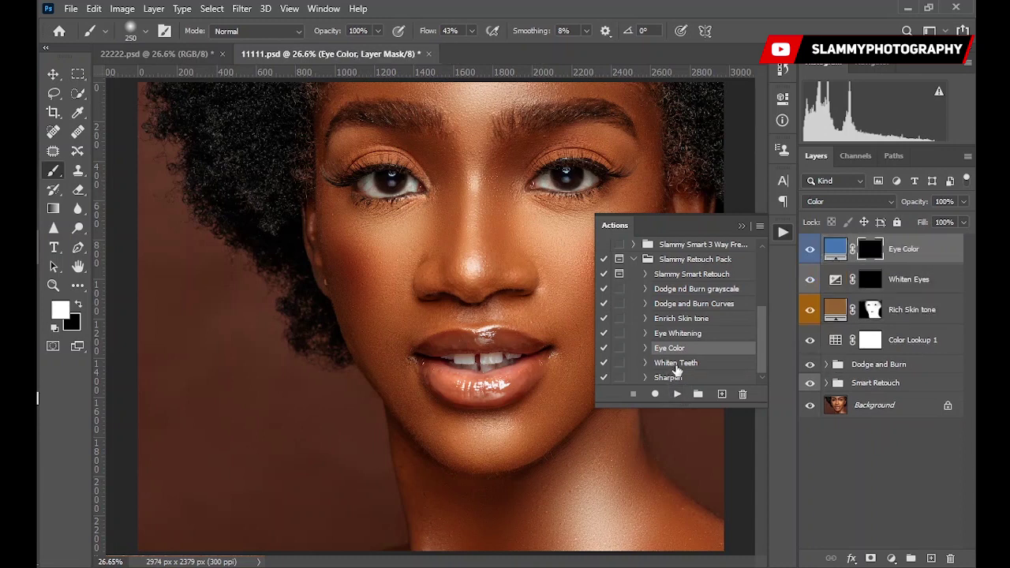
pyautogui.click(677, 365)
pyautogui.click(677, 394)
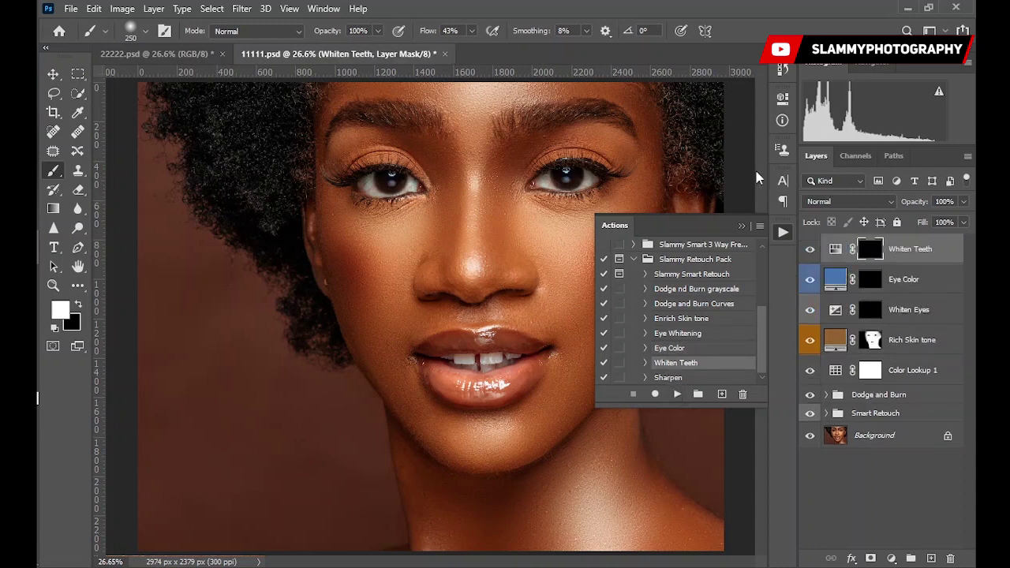
pyautogui.click(742, 226)
# Step: Paint white over the teeth on the Whiten Teeth mask with a 70-pixel brush
pyautogui.press('[')
pyautogui.press('[')
pyautogui.press('[')
pyautogui.press('[')
pyautogui.press('[')
pyautogui.press('[')
pyautogui.press('[')
pyautogui.press('[')
pyautogui.press('[')
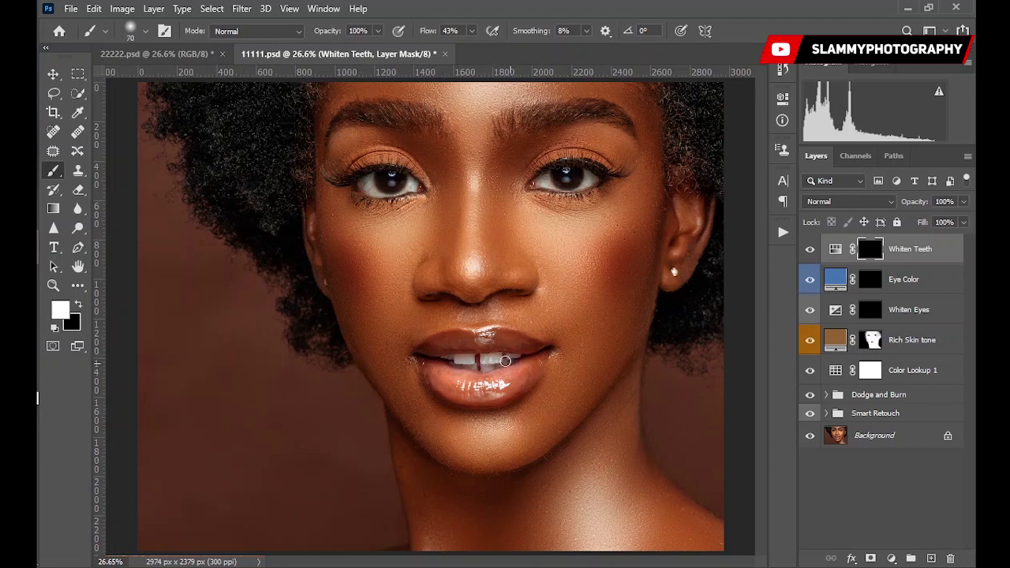
pyautogui.moveTo(505, 361); pyautogui.dragTo(453, 360)
# Step: Paint white over both eyes on the Eye Color mask and lower that layer's opacity to 21%
pyautogui.click(876, 286)
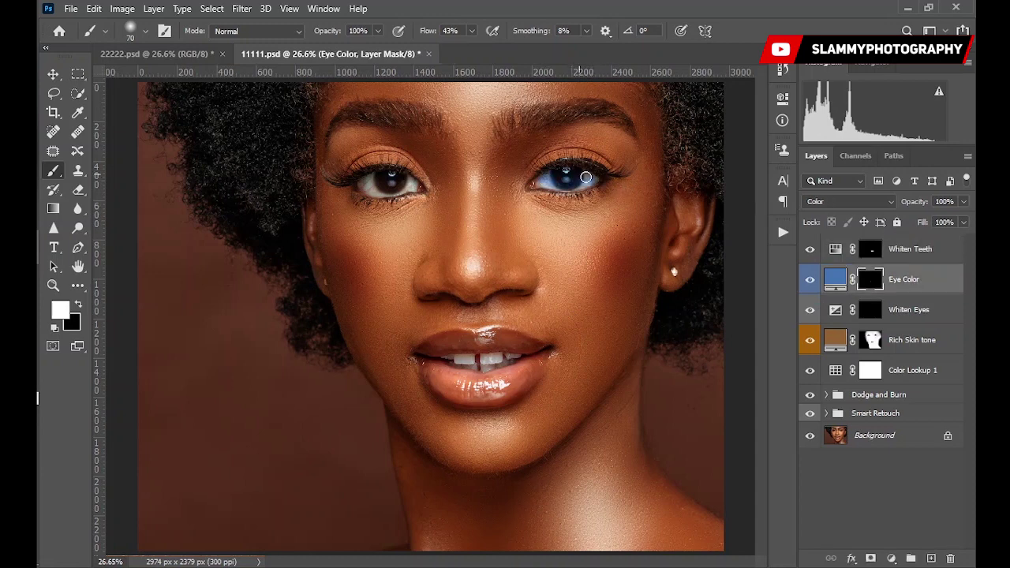
pyautogui.moveTo(585, 177); pyautogui.dragTo(548, 182)
pyautogui.moveTo(364, 181)
pyautogui.mouseDown()
pyautogui.moveTo(419, 187)
pyautogui.moveTo(363, 177)
pyautogui.moveTo(384, 185)
pyautogui.mouseUp()
pyautogui.moveTo(929, 201); pyautogui.dragTo(867, 220)
# Step: Copy the Eye Color mask onto the Whiten Eyes layer and set the Whiten Eyes opacity to 21%
pyautogui.moveTo(870, 285); pyautogui.dragTo(876, 312)
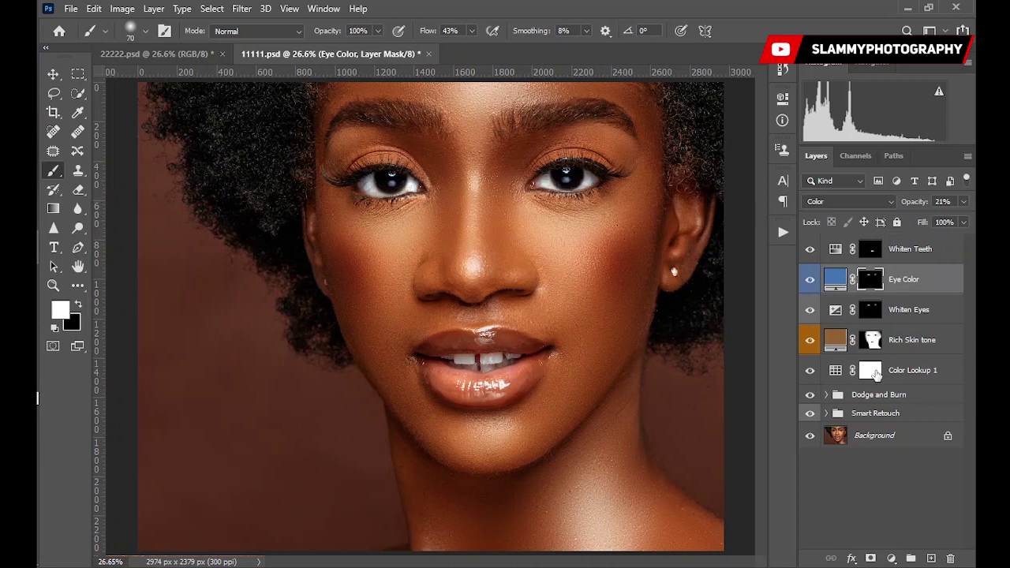
pyautogui.click(810, 309)
pyautogui.click(809, 309)
pyautogui.moveTo(894, 207); pyautogui.dragTo(904, 211)
pyautogui.click(921, 323)
pyautogui.click(916, 201)
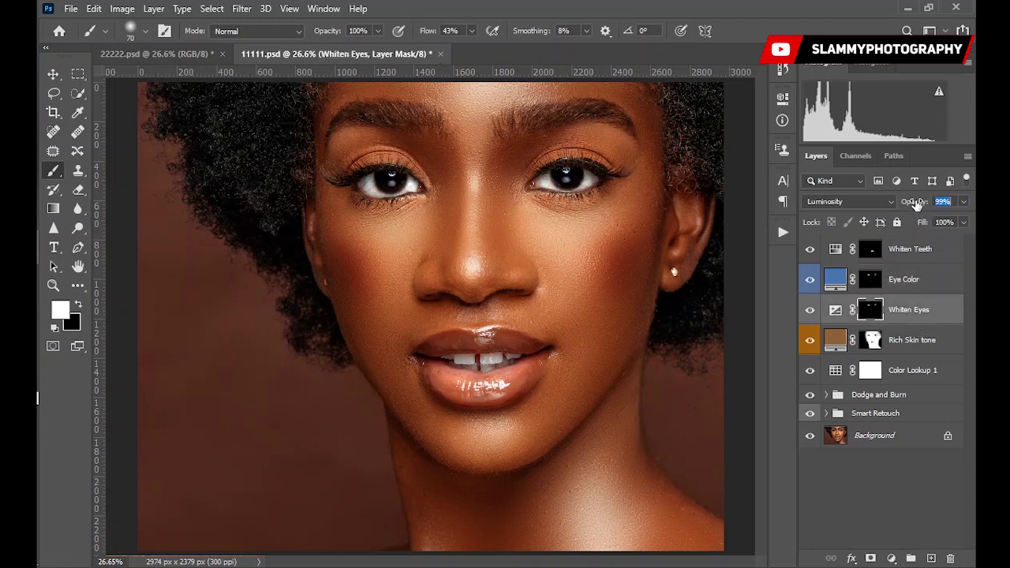
pyautogui.press('Return')
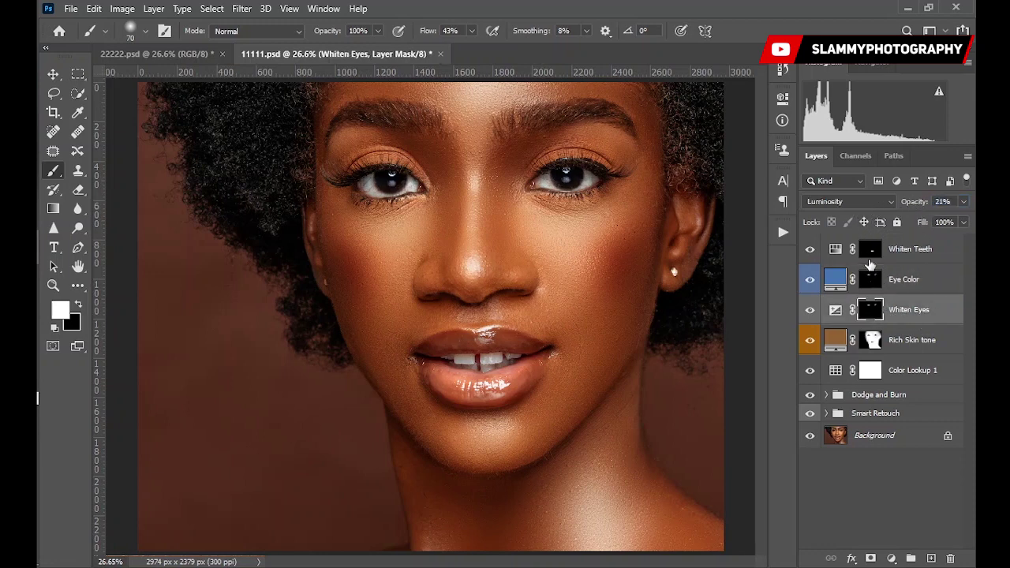
# Step: Compare the retouch with the Background alone and stamp all visible layers into a new layer above Whiten Teeth
pyautogui.click(891, 251)
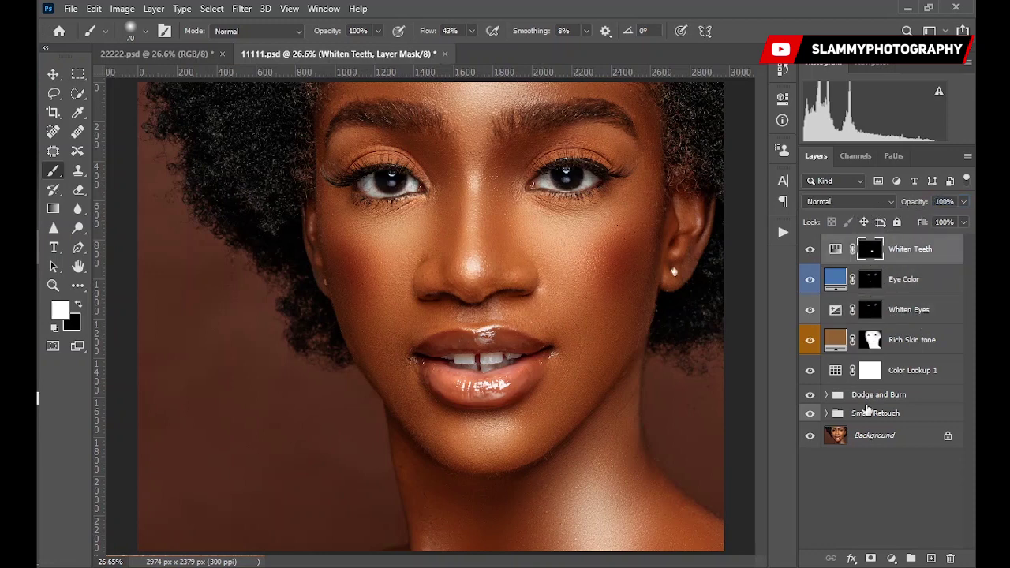
pyautogui.keyDown('alt'); pyautogui.click(810, 436); pyautogui.keyUp('alt')
pyautogui.keyDown('alt'); pyautogui.click(811, 436); pyautogui.keyUp('alt')
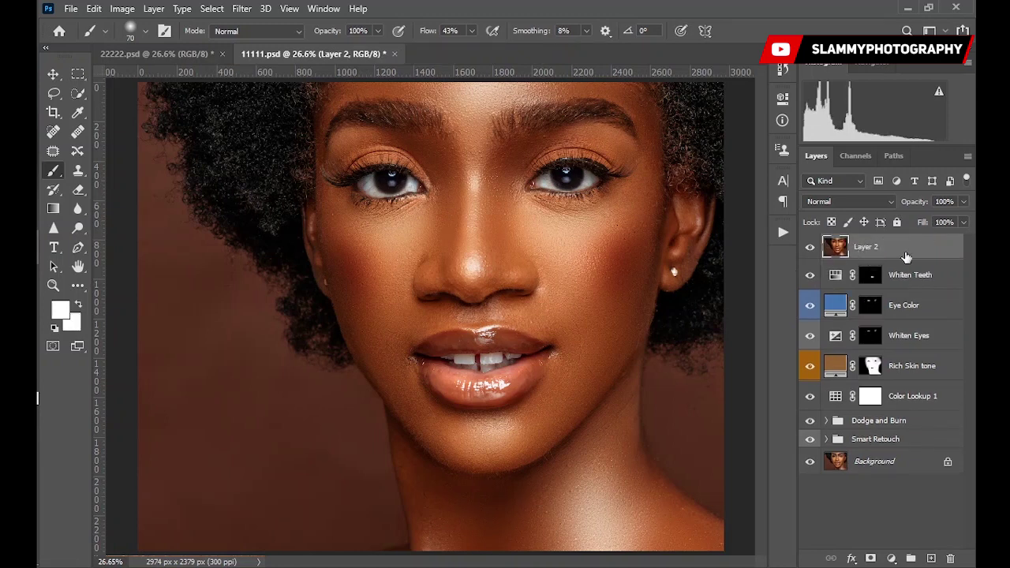
# Step: Run the Sharpen action from the Slammy Retouch Pack on the merged layer
pyautogui.click(783, 232)
pyautogui.click(668, 381)
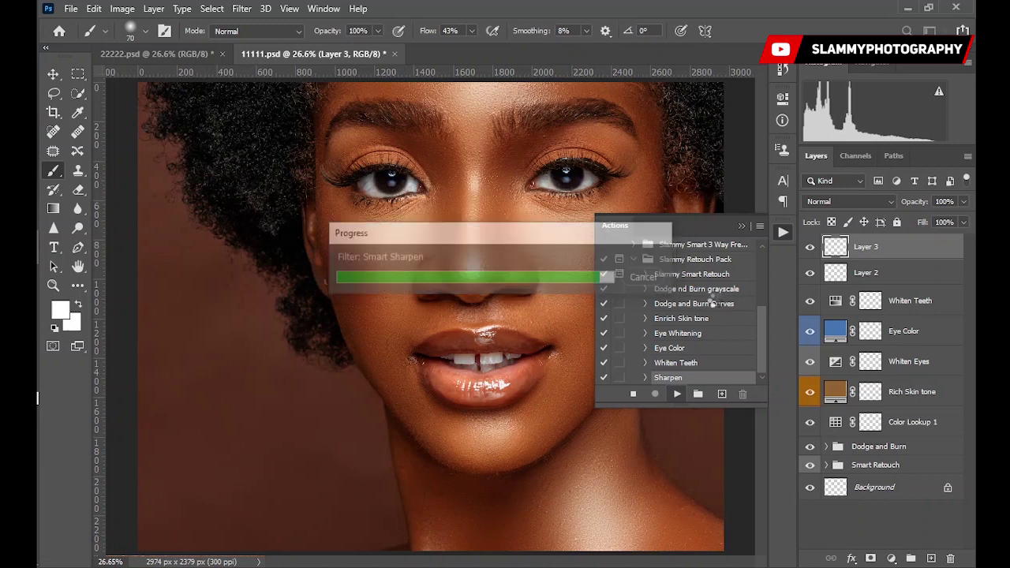
pyautogui.click(741, 225)
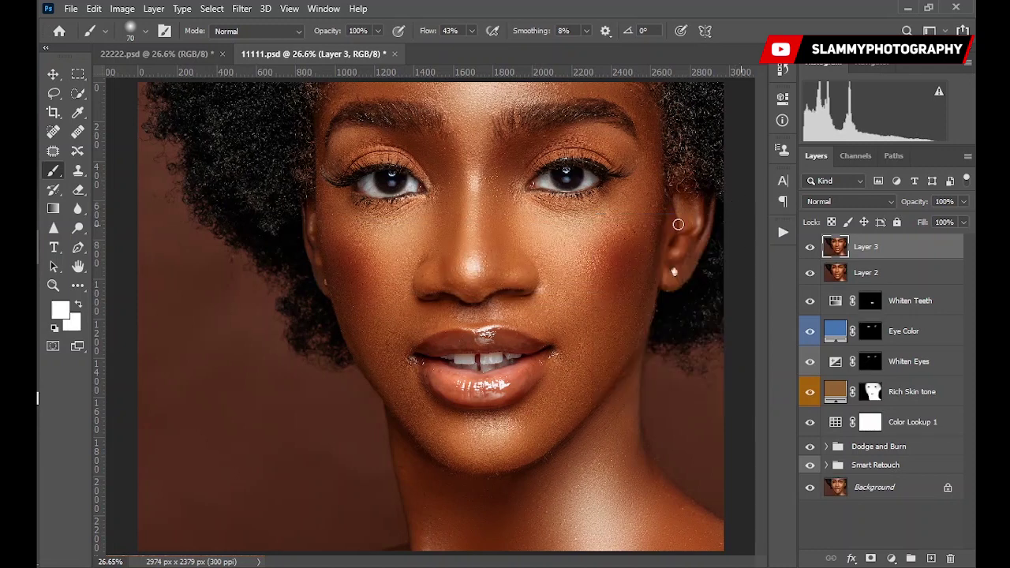
# Step: Compare the sharpened face with the Background alone and toggle Layer 3 to examine the sharpening on the face and eye
pyautogui.click(53, 285)
pyautogui.moveTo(258, 176); pyautogui.dragTo(762, 477)
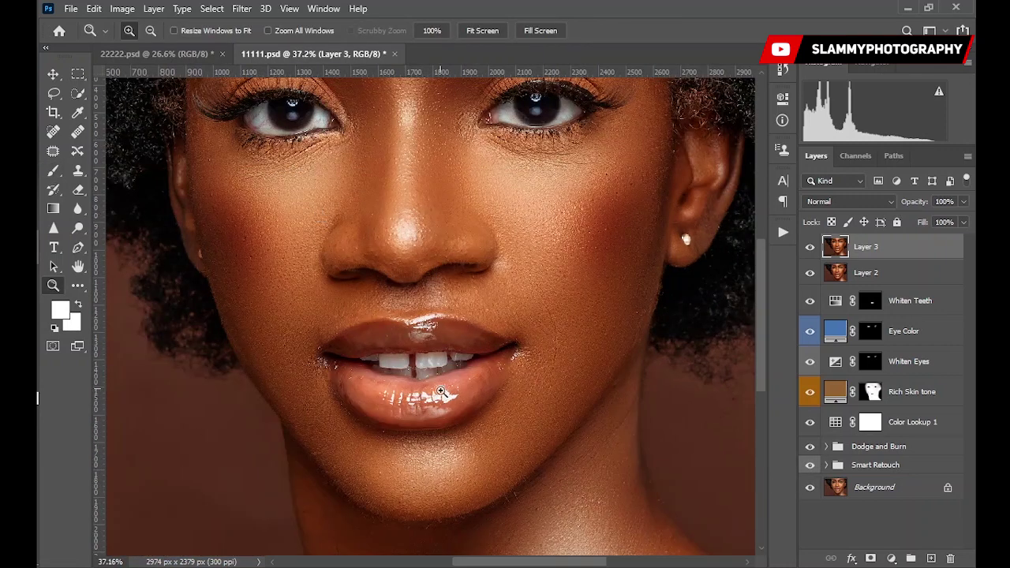
pyautogui.keyDown('alt'); pyautogui.click(809, 488); pyautogui.keyUp('alt')
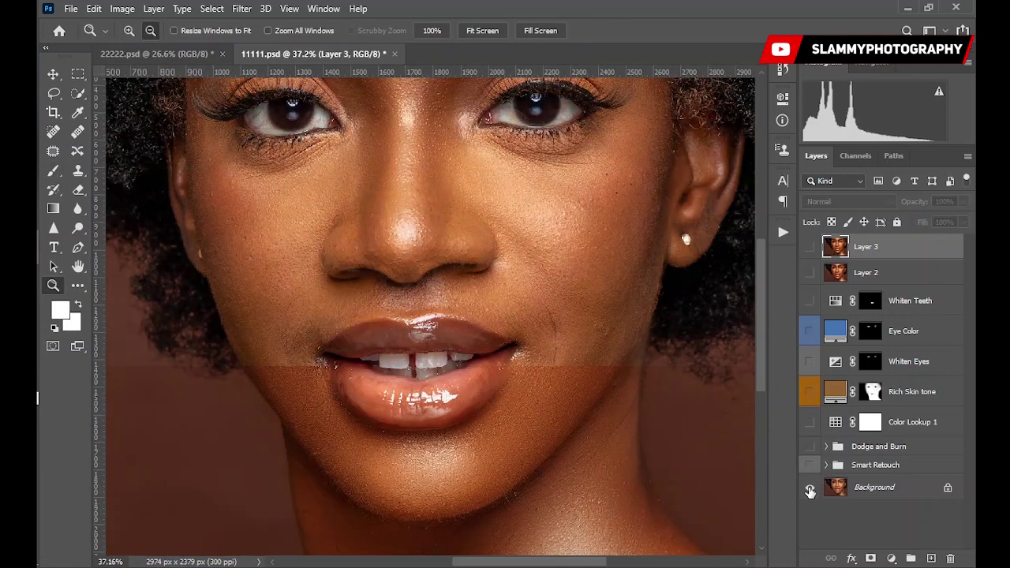
pyautogui.keyDown('alt'); pyautogui.click(810, 488); pyautogui.keyUp('alt')
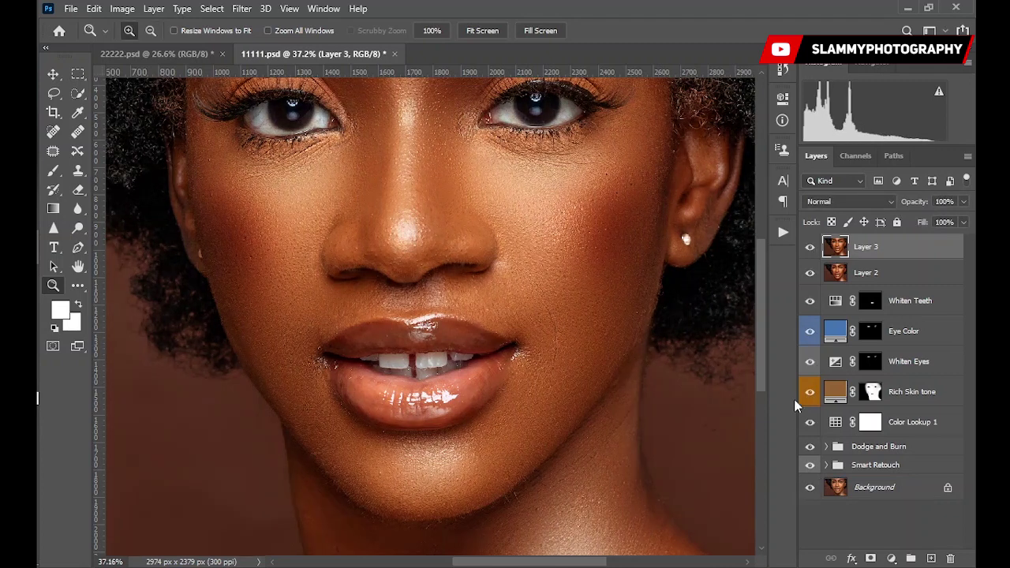
pyautogui.click(810, 248)
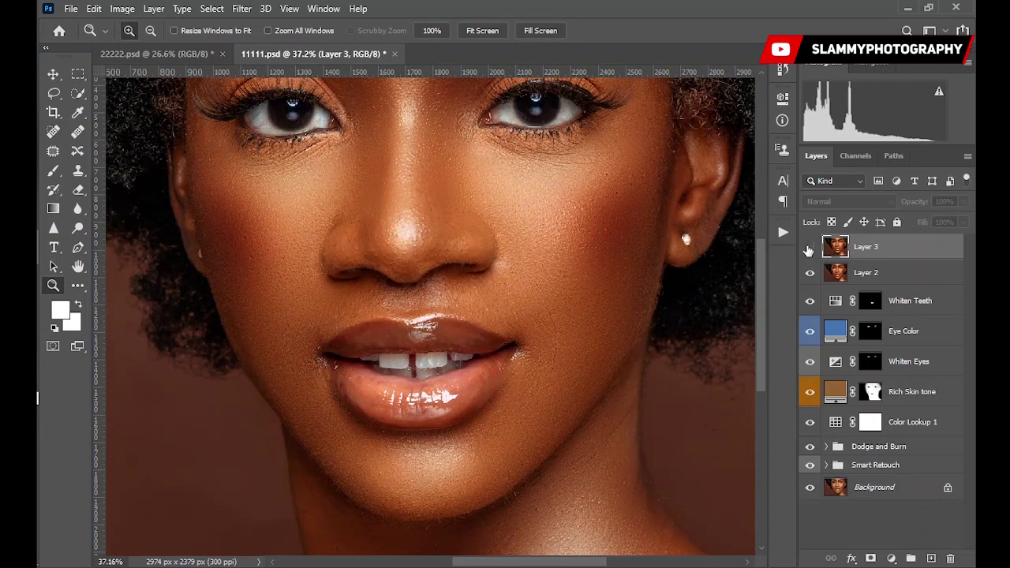
pyautogui.click(810, 248)
pyautogui.moveTo(154, 86); pyautogui.dragTo(400, 244)
pyautogui.click(810, 248)
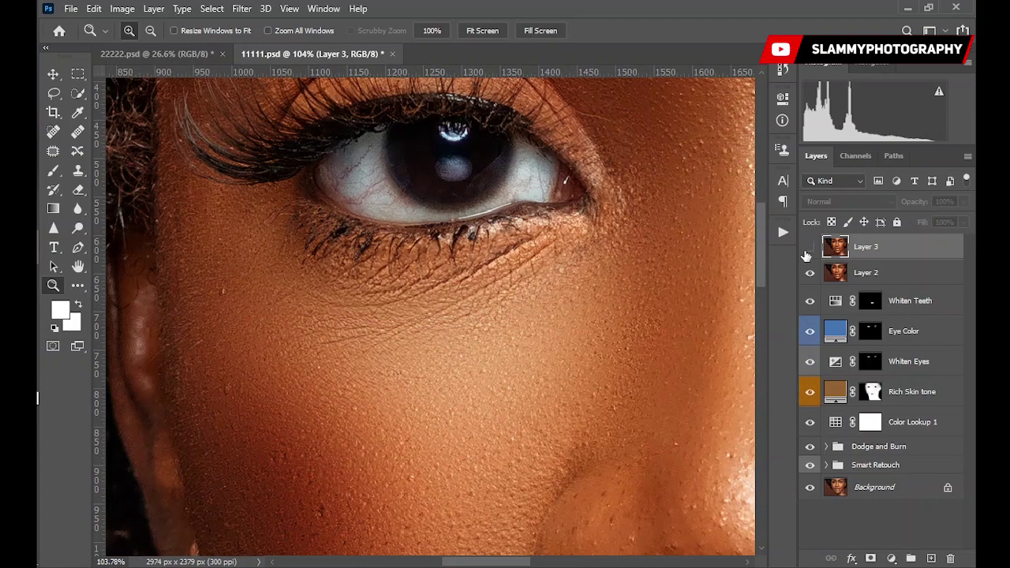
pyautogui.click(810, 248)
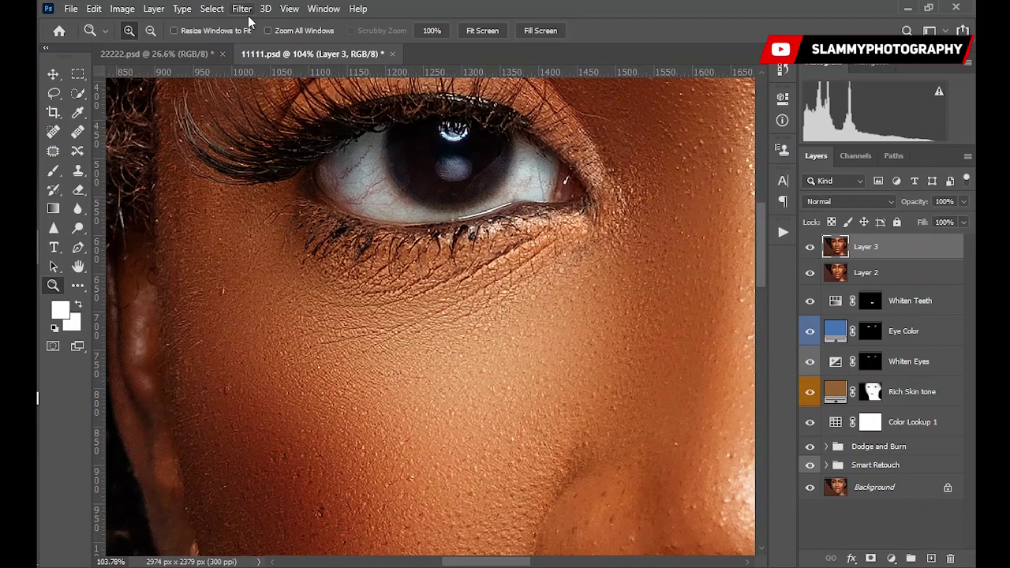
# Step: Fit the whole portrait on screen and switch to the 22222.psd document for comparison
pyautogui.click(289, 9)
pyautogui.click(316, 145)
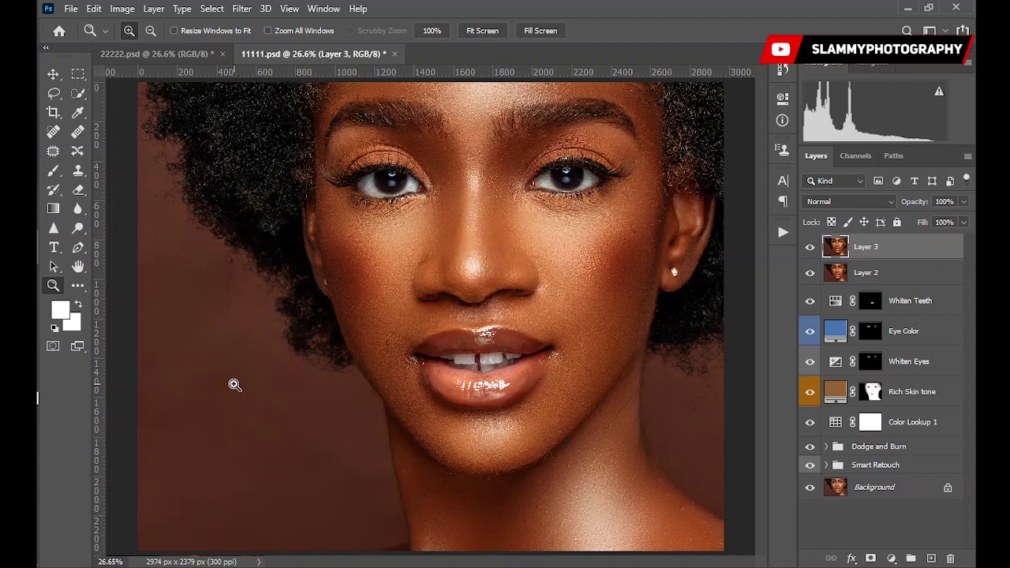
pyautogui.click(169, 55)
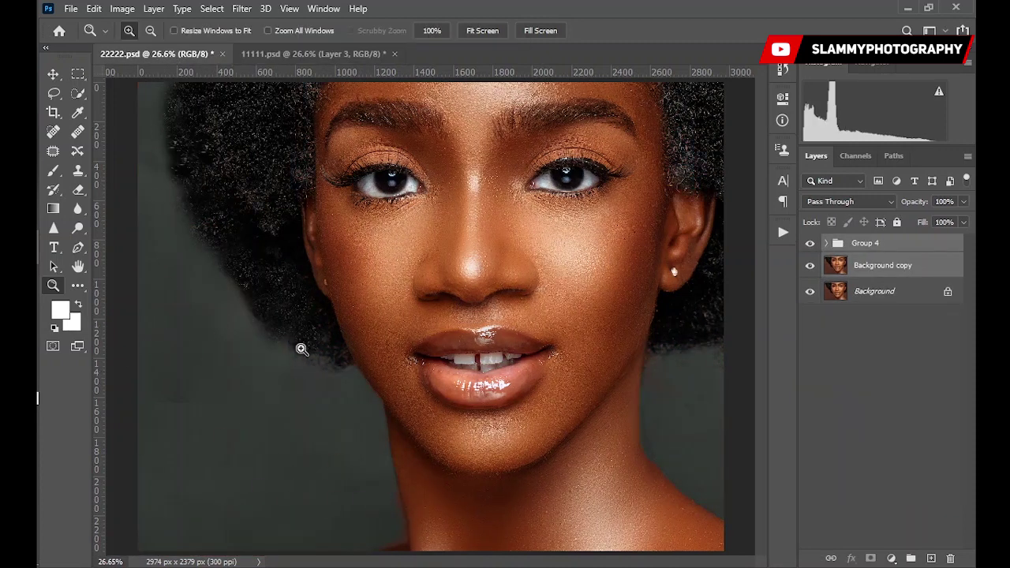
# Step: Compare the 22222.psd and 11111.psd retouches by switching between the two documents, finishing on 11111.psd
pyautogui.click(320, 57)
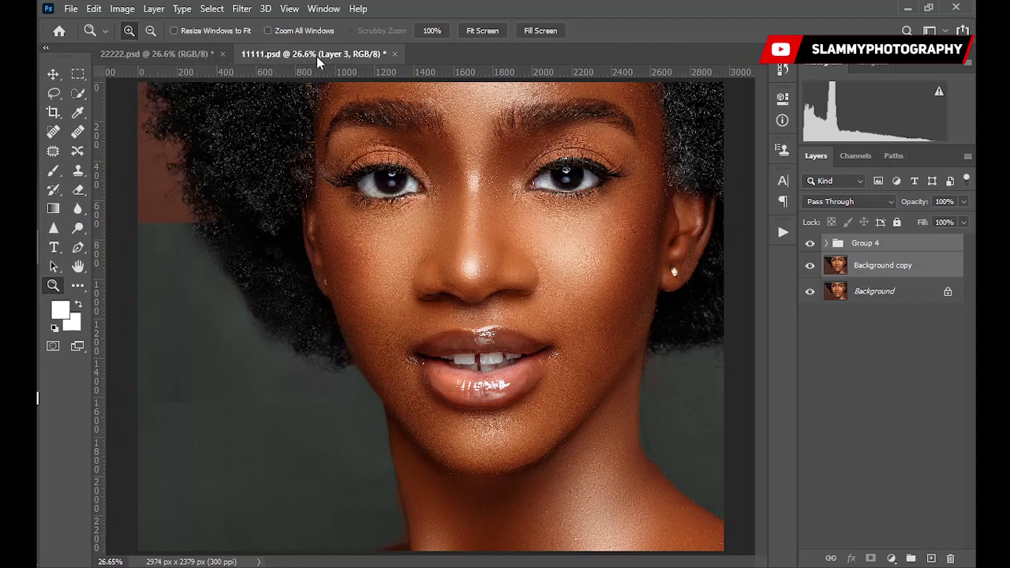
pyautogui.click(154, 53)
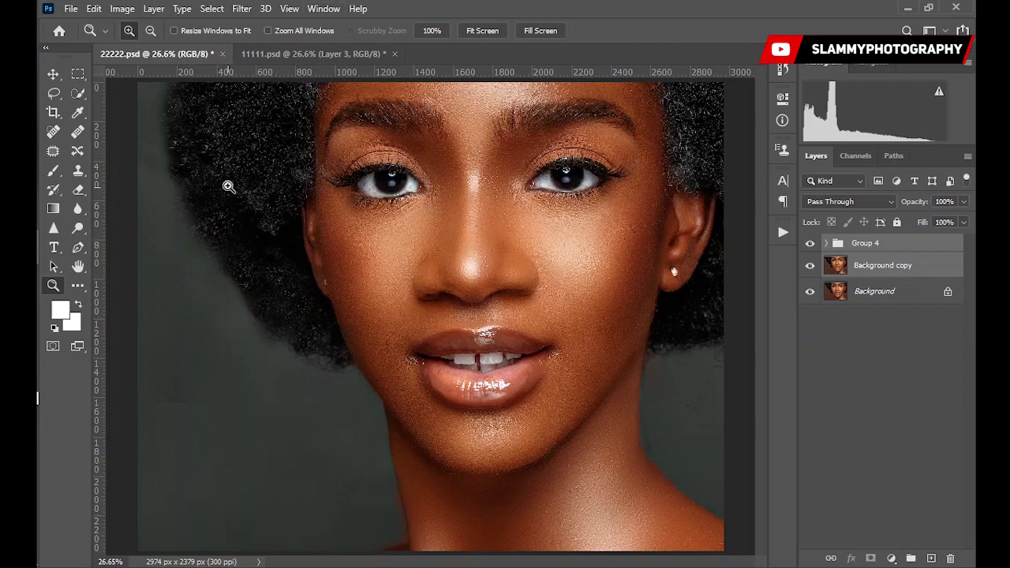
pyautogui.click(280, 54)
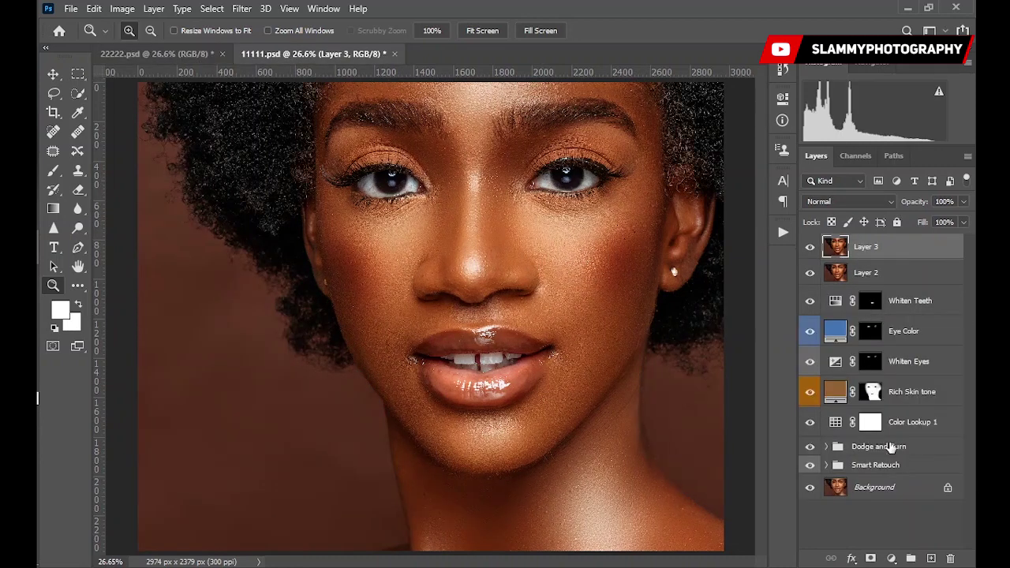
# Step: Group all layers from Layer 3 down to Smart Retouch and toggle the group's visibility to compare the retouch with the Background
pyautogui.keyDown('shift'); pyautogui.click(903, 474); pyautogui.keyUp('shift')
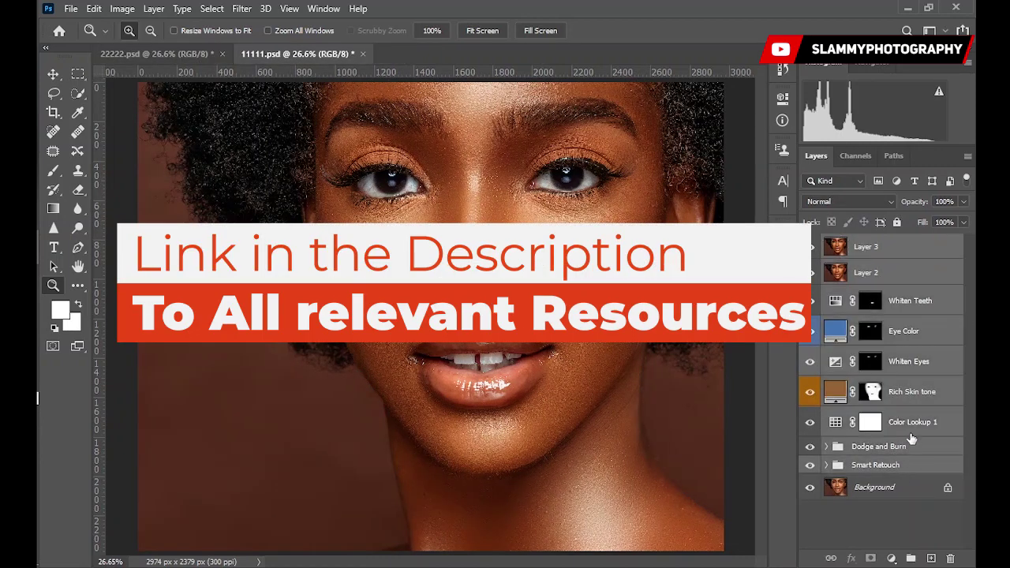
pyautogui.hotkey('ctrl', 'g')
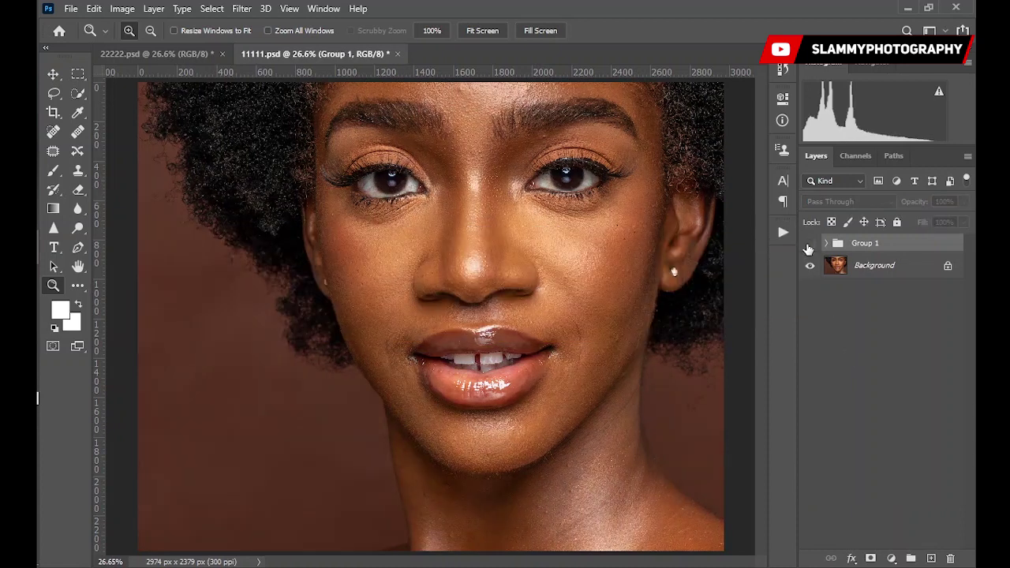
pyautogui.click(809, 243)
# Step: Examine the retouching layers inside the new group and its Smart Retouch subgroup, then collapse both groups
pyautogui.click(827, 245)
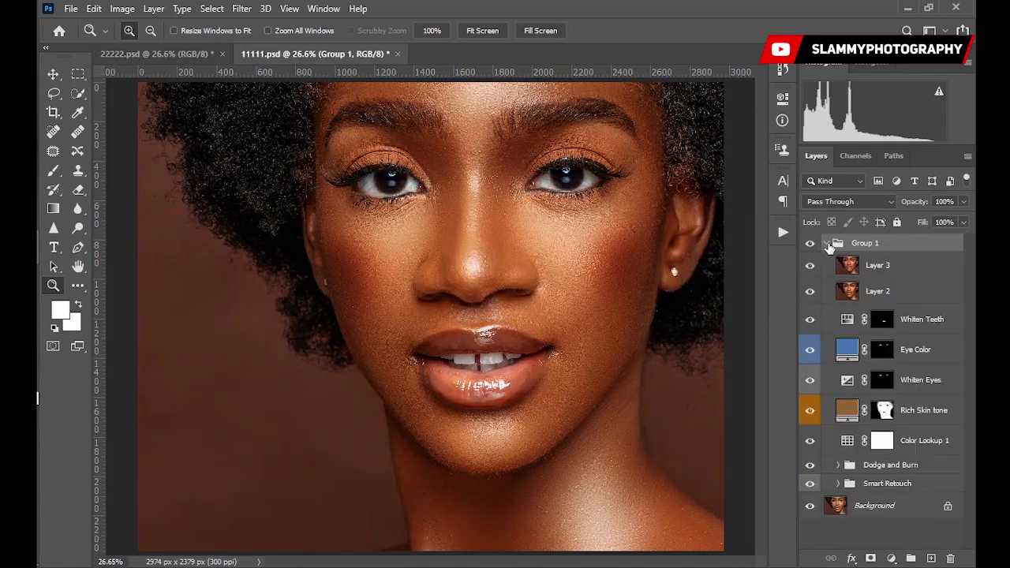
pyautogui.click(839, 483)
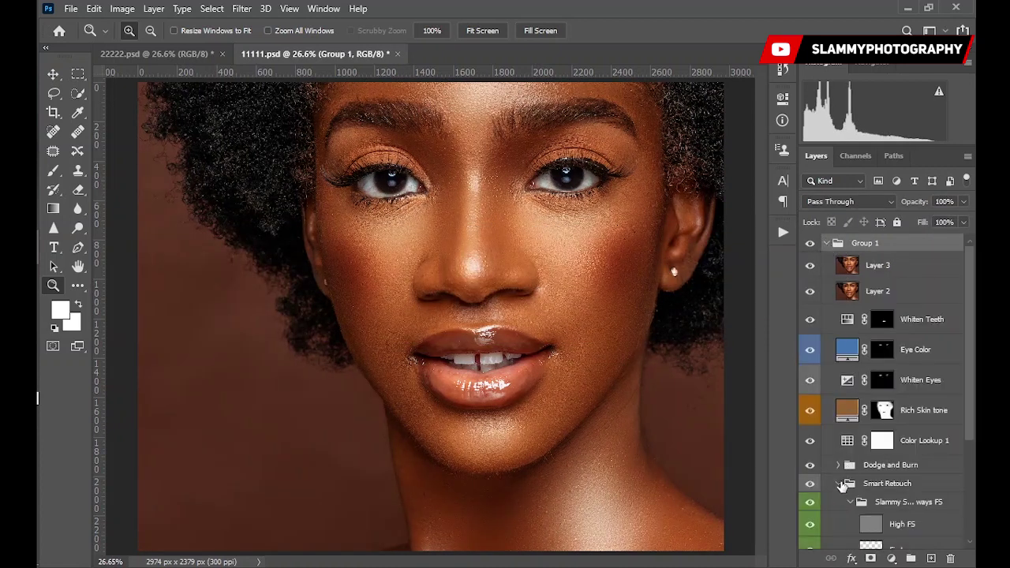
pyautogui.scroll(-3, 849, 486)
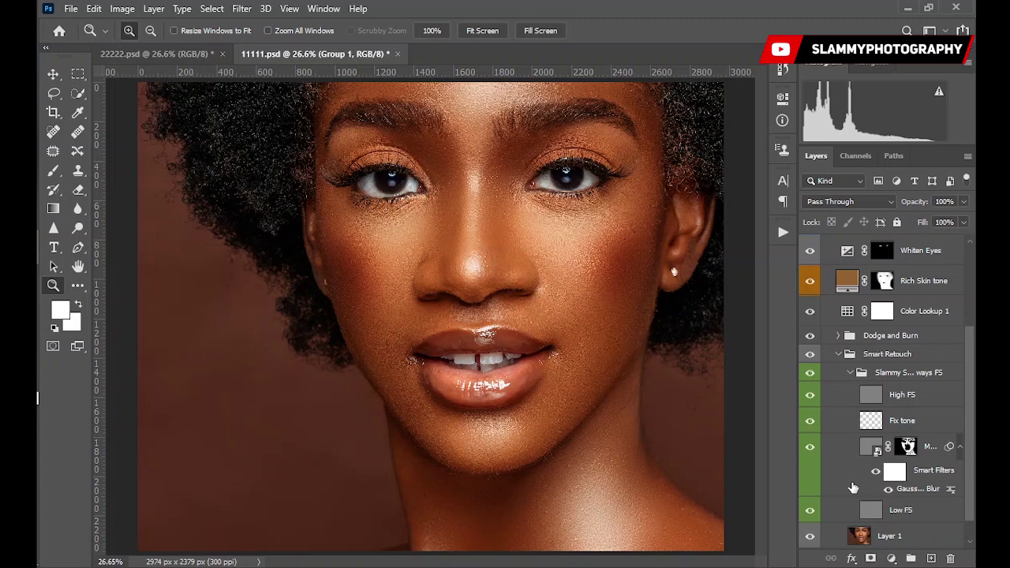
pyautogui.click(838, 355)
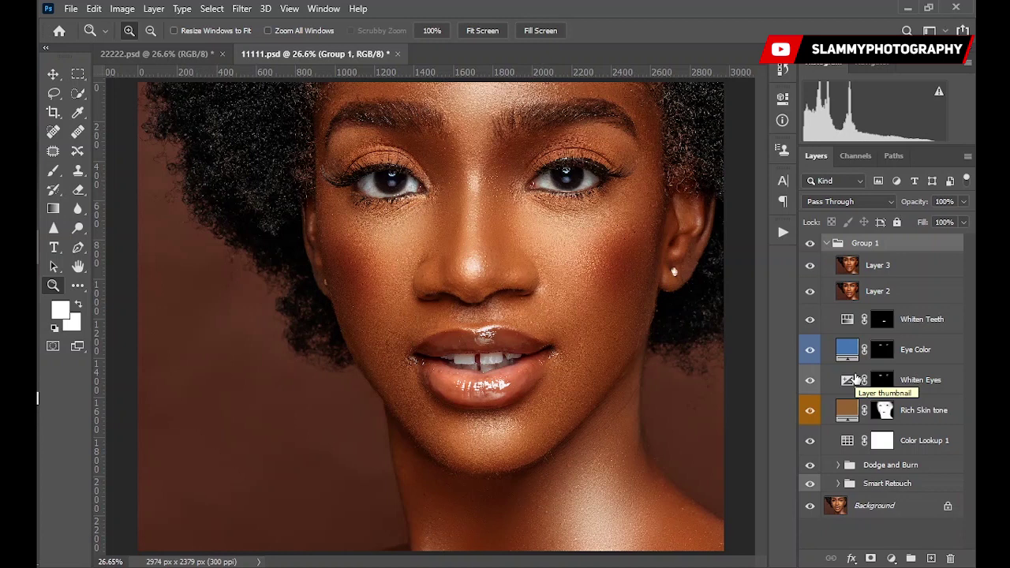
pyautogui.click(826, 244)
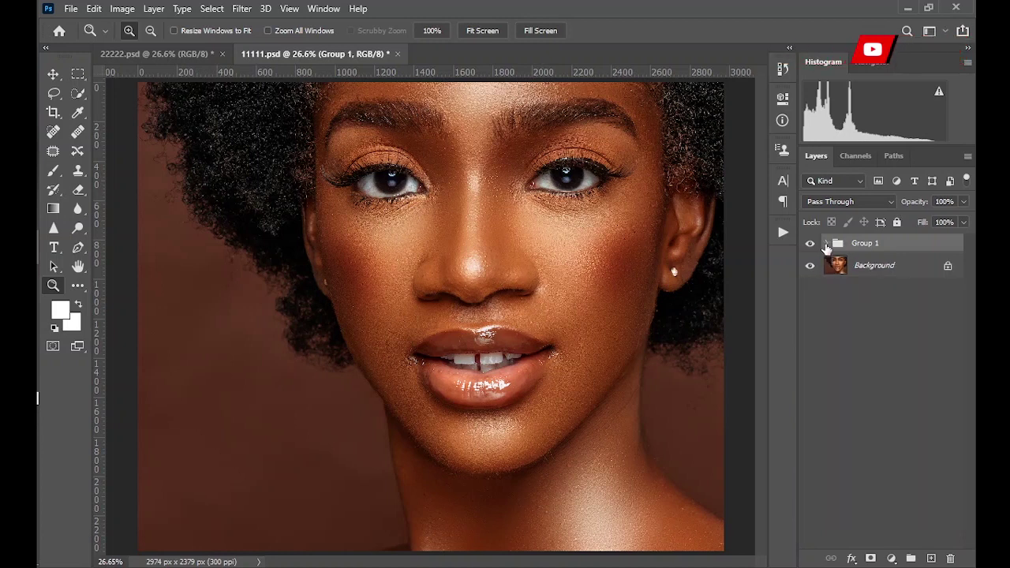